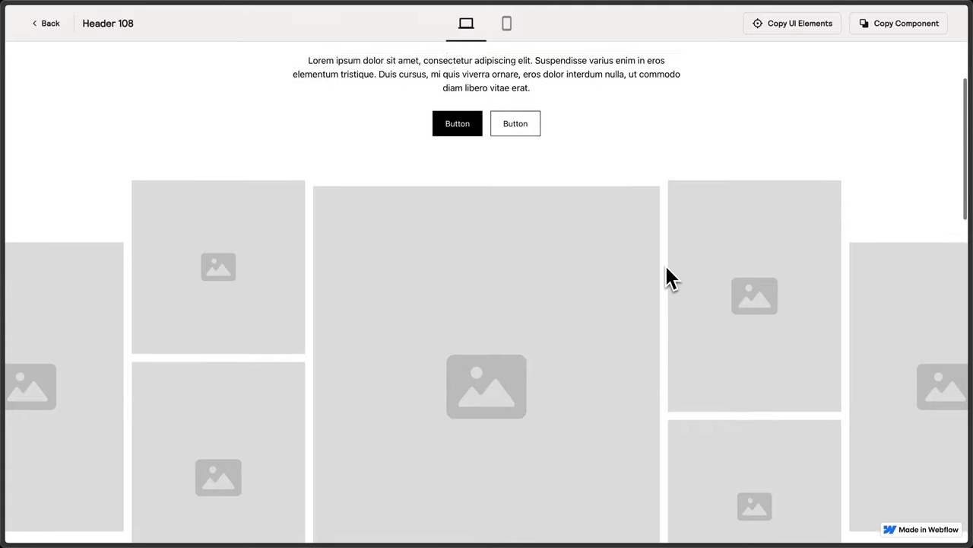
- Pan and zoom the Figma canvas to bring the interior photo strip into view
{"action": "scroll", "coordinate": [666, 266], "scroll_direction": "down", "scroll_amount": 1}
{"action": "scroll", "coordinate": [666, 266], "scroll_direction": "down", "scroll_amount": 2}
{"action": "scroll", "coordinate": [666, 266], "scroll_direction": "down", "scroll_amount": 2}
{"action": "scroll", "coordinate": [666, 266], "scroll_direction": "down", "scroll_amount": 2}
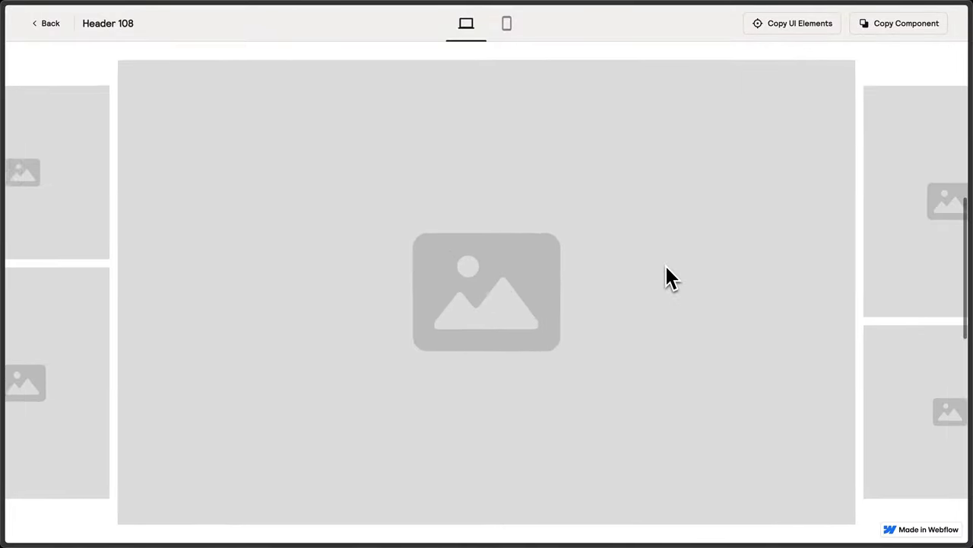
{"action": "scroll", "coordinate": [666, 267], "scroll_direction": "down", "scroll_amount": 2}
{"action": "scroll", "coordinate": [665, 267], "scroll_direction": "down", "scroll_amount": 2}
{"action": "scroll", "coordinate": [666, 267], "scroll_direction": "down", "scroll_amount": 2}
{"action": "scroll", "coordinate": [665, 268], "scroll_direction": "down", "scroll_amount": 1}
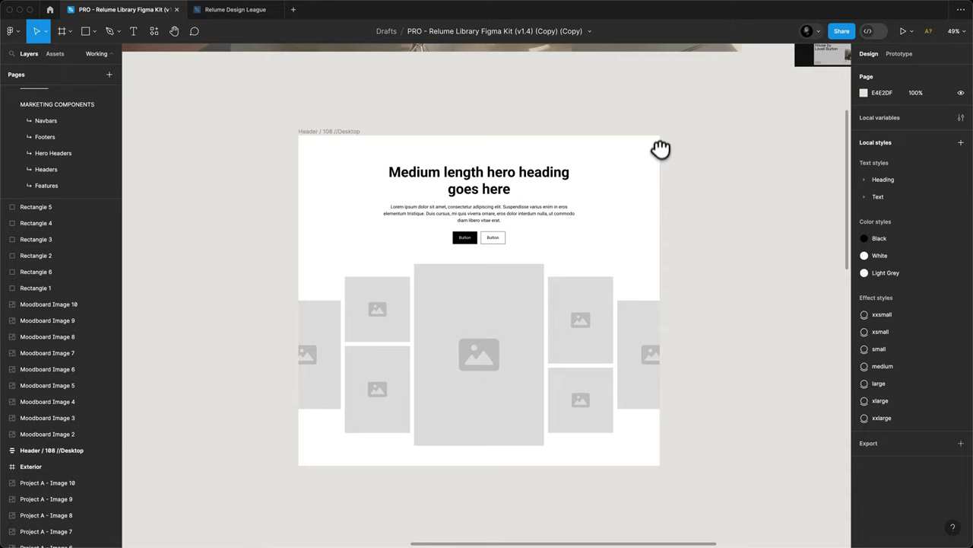
{"action": "left_click_drag", "start_coordinate": [425, 163], "coordinate": [517, 380]}
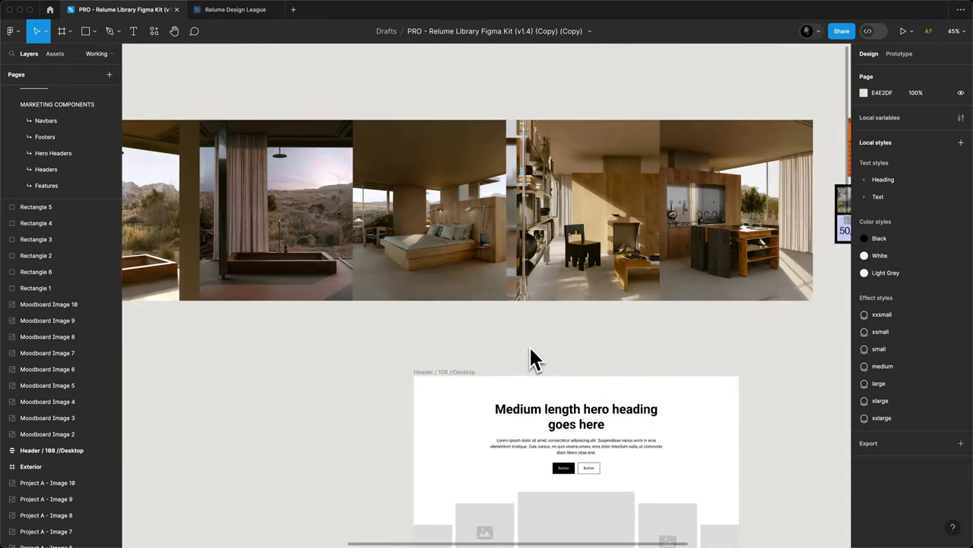
{"action": "scroll", "coordinate": [529, 344], "scroll_direction": "down", "scroll_amount": 6, "text": "ctrl"}
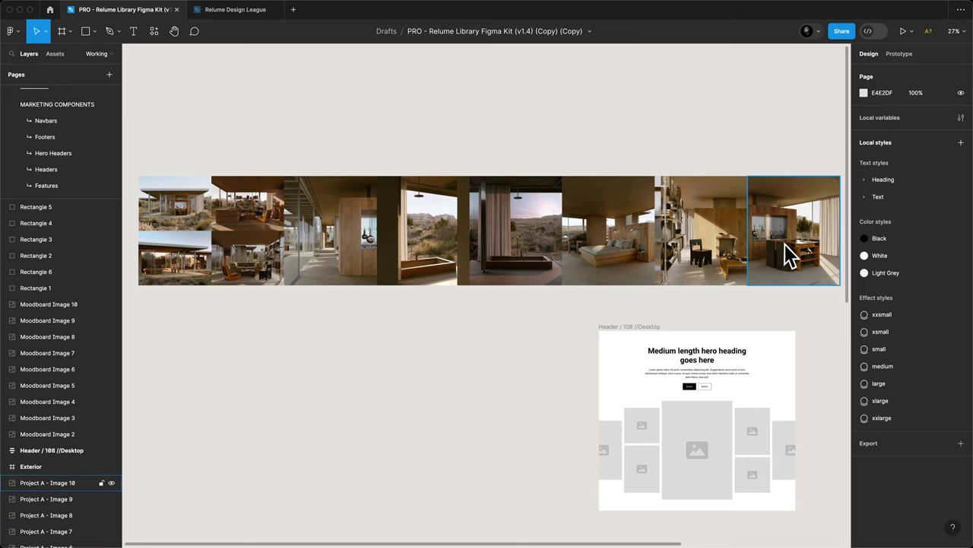
{"action": "scroll", "coordinate": [791, 255], "scroll_direction": "right", "scroll_amount": 5}
- Open the Relume Design League file and pan across the arena board to Benten's wireframes
{"action": "left_click", "coordinate": [262, 9]}
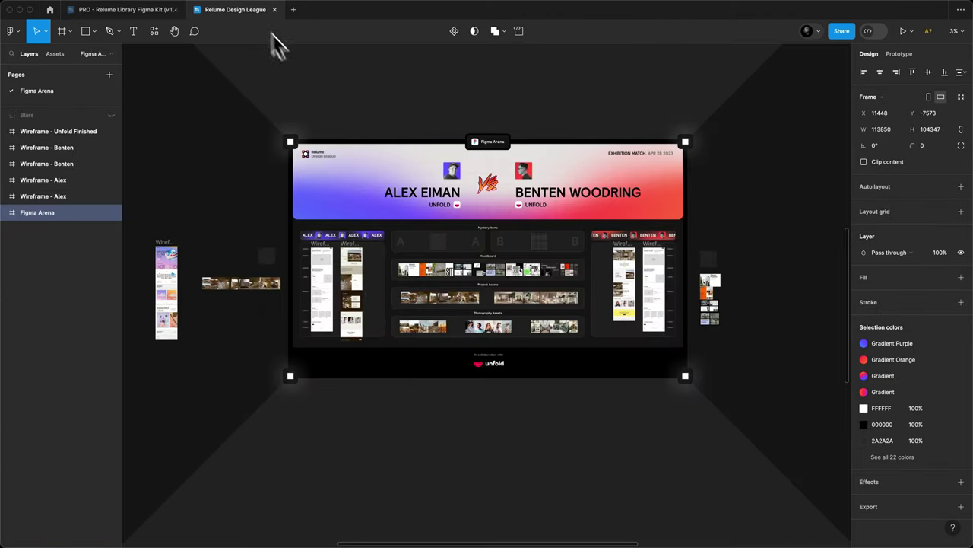
{"action": "scroll", "coordinate": [313, 282], "scroll_direction": "up", "scroll_amount": 5, "text": "ctrl"}
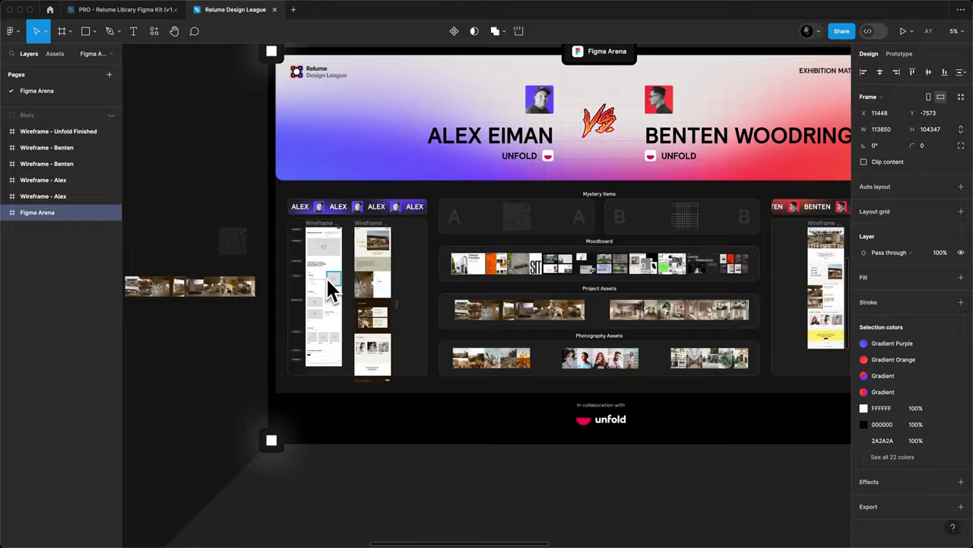
{"action": "scroll", "coordinate": [328, 275], "scroll_direction": "up", "scroll_amount": 5, "text": "ctrl"}
{"action": "scroll", "coordinate": [441, 266], "scroll_direction": "right", "scroll_amount": 2}
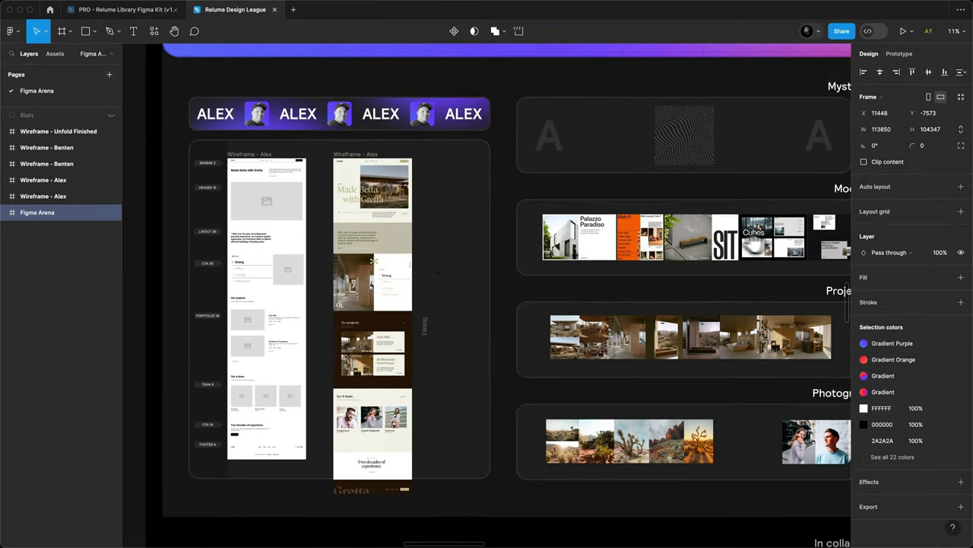
{"action": "scroll", "coordinate": [475, 244], "scroll_direction": "right", "scroll_amount": 4}
{"action": "scroll", "coordinate": [509, 221], "scroll_direction": "right", "scroll_amount": 4}
{"action": "scroll", "coordinate": [507, 229], "scroll_direction": "right", "scroll_amount": 2}
{"action": "scroll", "coordinate": [503, 241], "scroll_direction": "right", "scroll_amount": 3}
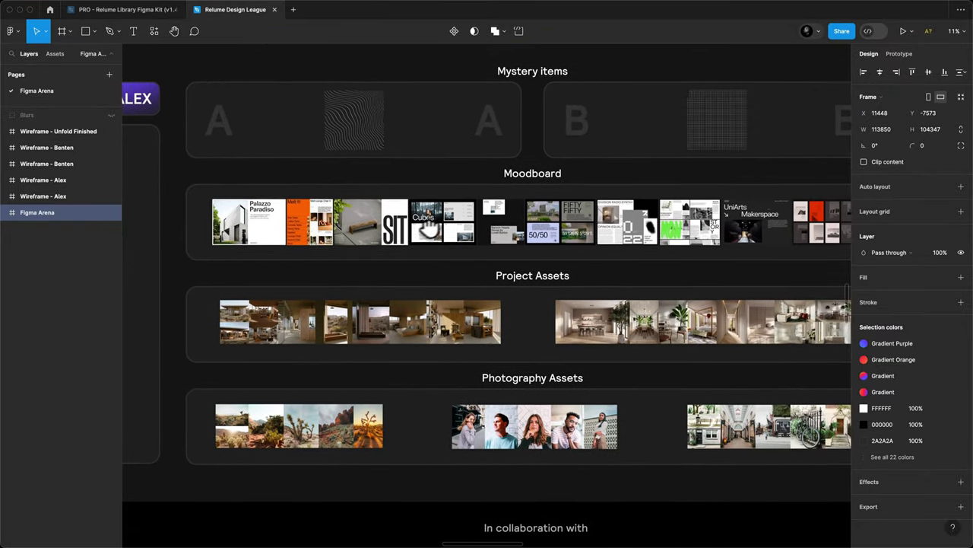
{"action": "scroll", "coordinate": [500, 253], "scroll_direction": "right", "scroll_amount": 1}
{"action": "left_click_drag", "start_coordinate": [668, 237], "coordinate": [139, 286]}
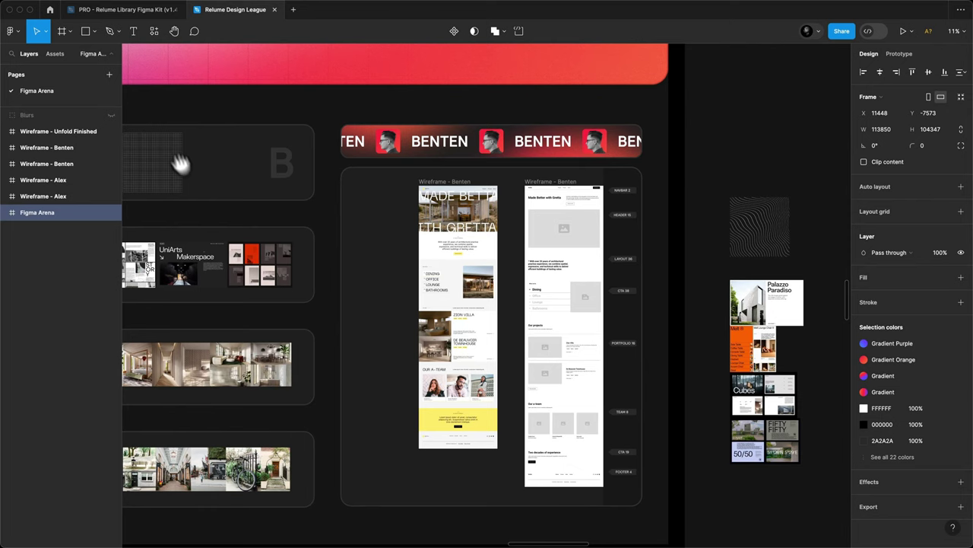
- Back in the Relume Library kit, paste a strip photo's fill into the lower-left header placeholder
{"action": "left_click", "coordinate": [135, 10]}
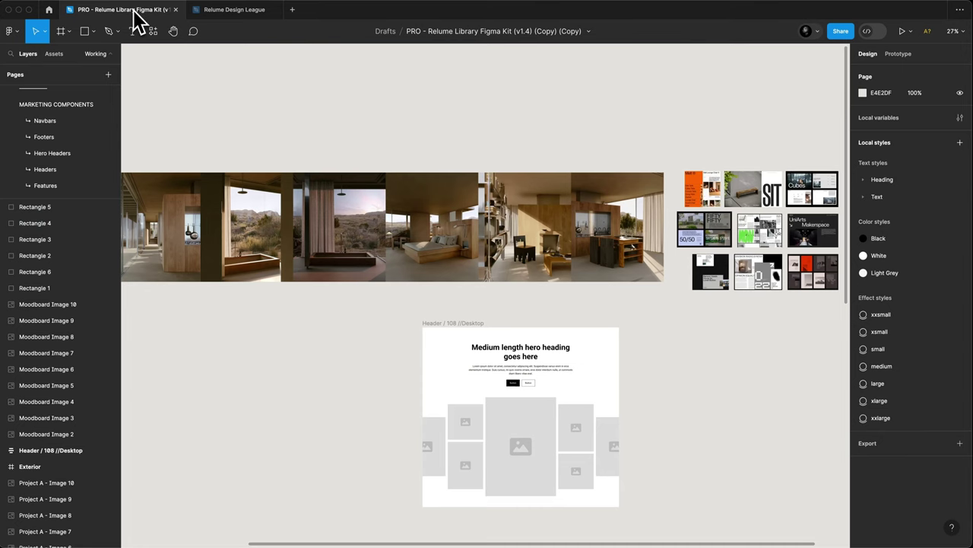
{"action": "left_click_drag", "start_coordinate": [341, 398], "coordinate": [263, 385]}
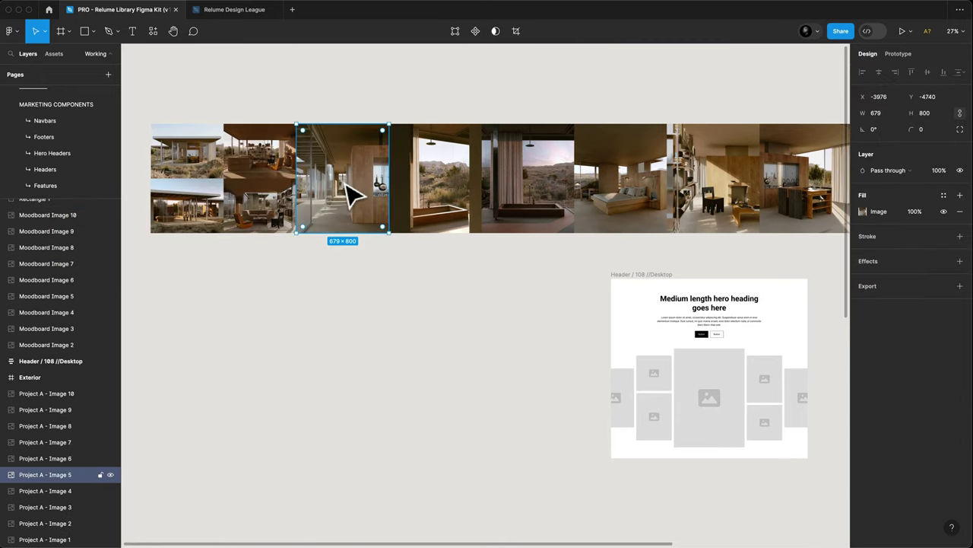
{"action": "key", "text": "super+alt+c"}
{"action": "left_click_drag", "start_coordinate": [467, 269], "coordinate": [402, 282]}
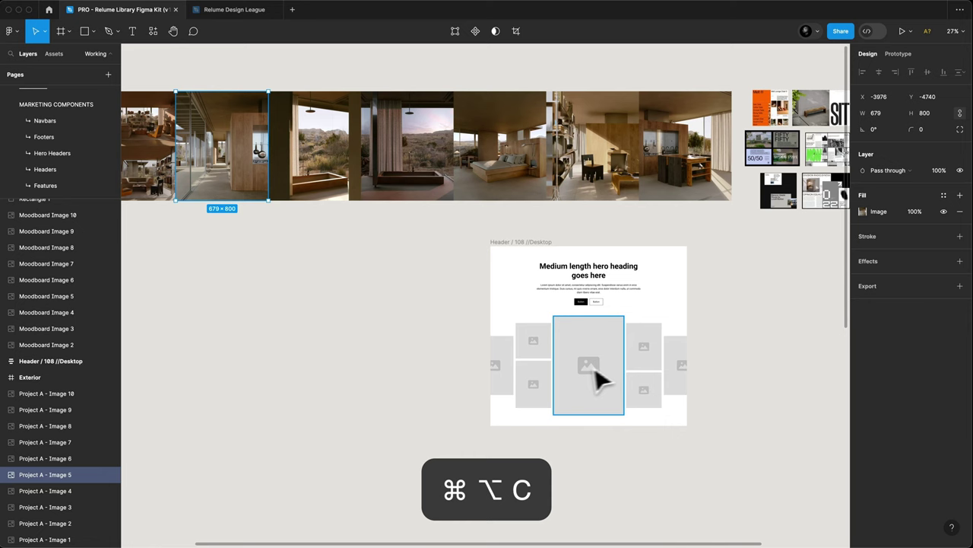
{"action": "left_click", "coordinate": [544, 390]}
{"action": "key", "text": "super+alt+v"}
- Paste the bathtub photo's fill into the upper-left header placeholder
{"action": "left_click_drag", "start_coordinate": [369, 337], "coordinate": [412, 406]}
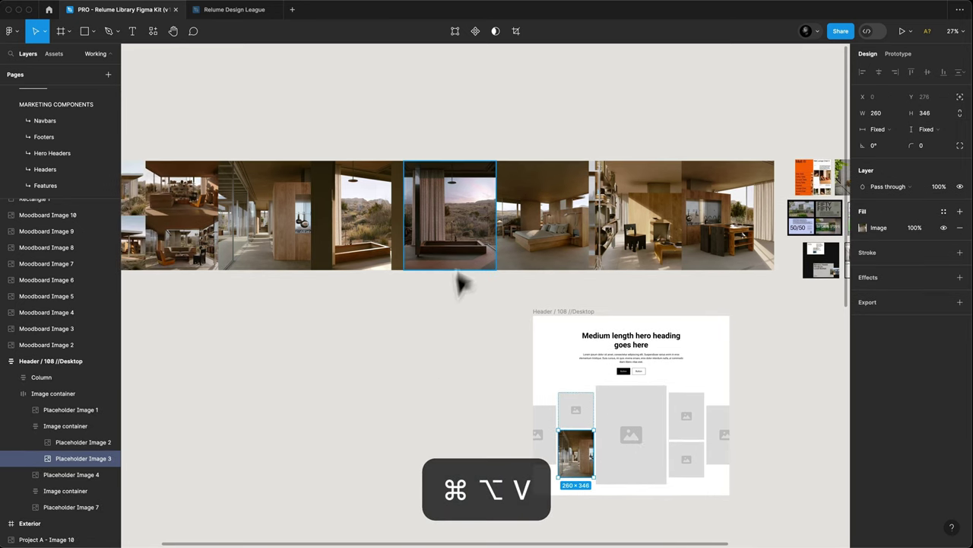
{"action": "left_click", "coordinate": [479, 227]}
{"action": "key", "text": "super+alt+c"}
{"action": "left_click", "coordinate": [583, 401]}
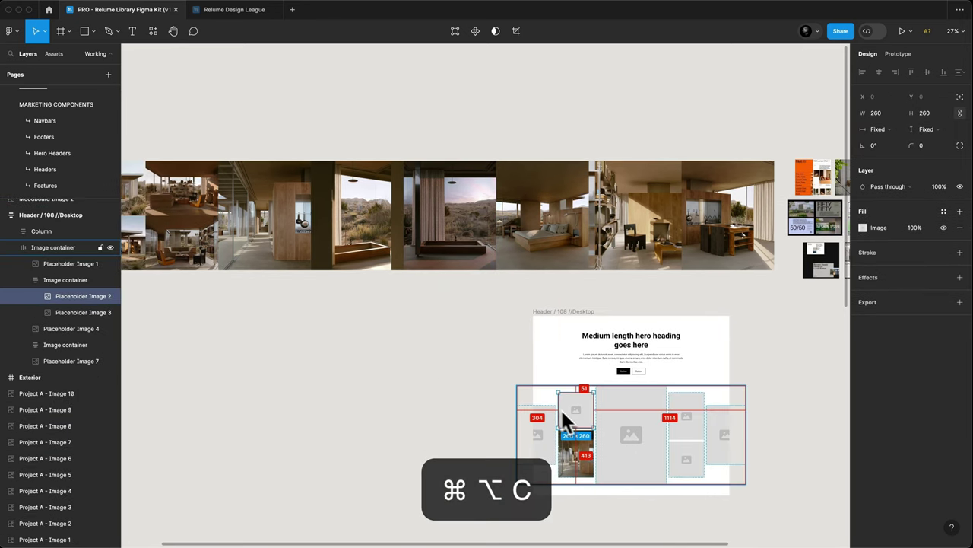
{"action": "key", "text": "super+alt+v"}
- Fill the far-left placeholder with the bedroom photo and the upper-right with the shelving photo
{"action": "left_click", "coordinate": [547, 245]}
{"action": "key", "text": "super+alt+c"}
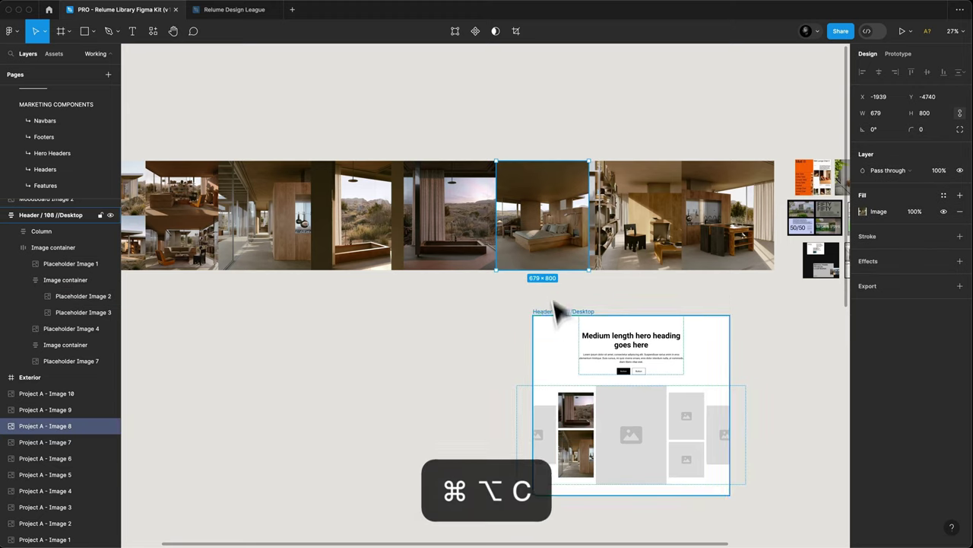
{"action": "left_click", "coordinate": [546, 432]}
{"action": "key", "text": "super+alt+v"}
{"action": "left_click", "coordinate": [637, 262]}
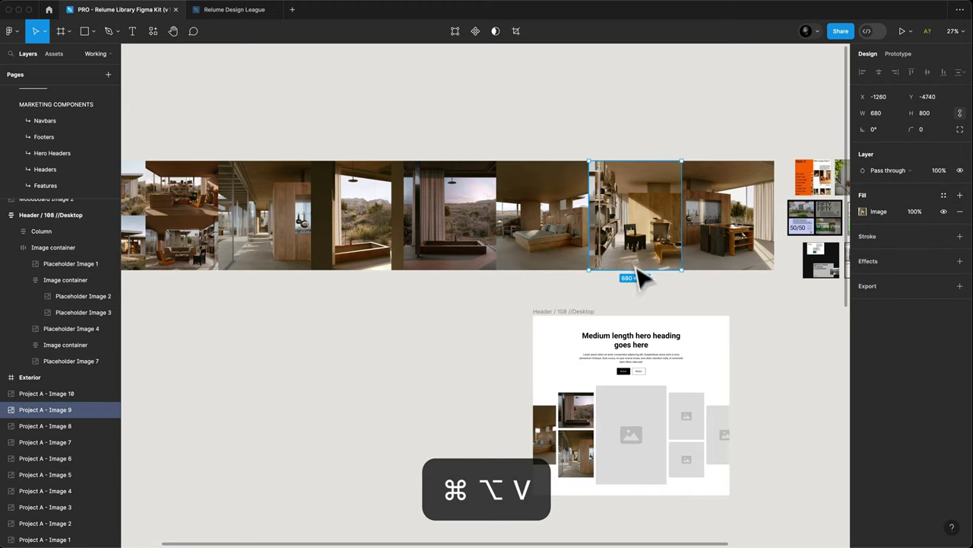
{"action": "key", "text": "super+alt+c"}
{"action": "left_click", "coordinate": [690, 423]}
{"action": "key", "text": "super+alt+v"}
- Fill the lower-right placeholder with the kitchen photo and the far-right with the lounge photo
{"action": "left_click", "coordinate": [734, 233]}
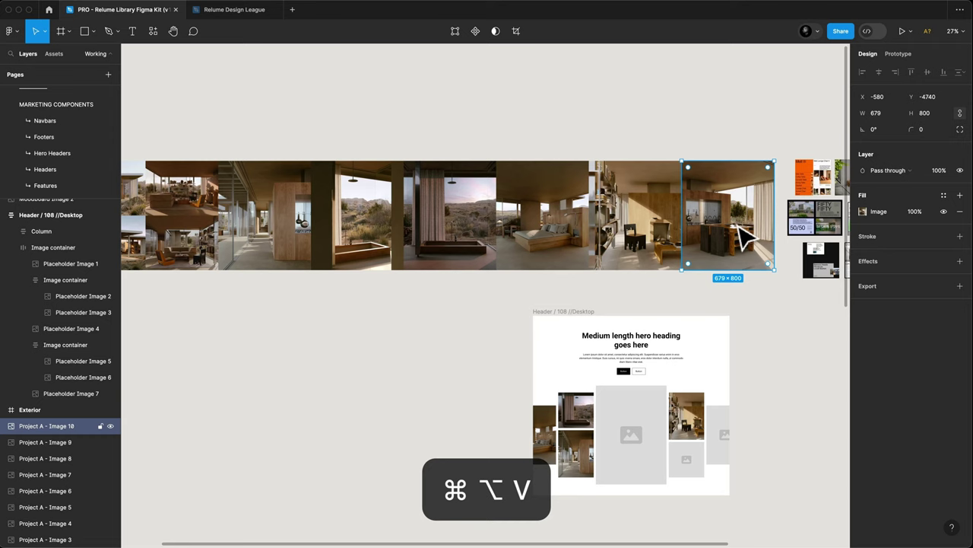
{"action": "key", "text": "super+alt+c"}
{"action": "left_click", "coordinate": [688, 461]}
{"action": "key", "text": "super+alt+v"}
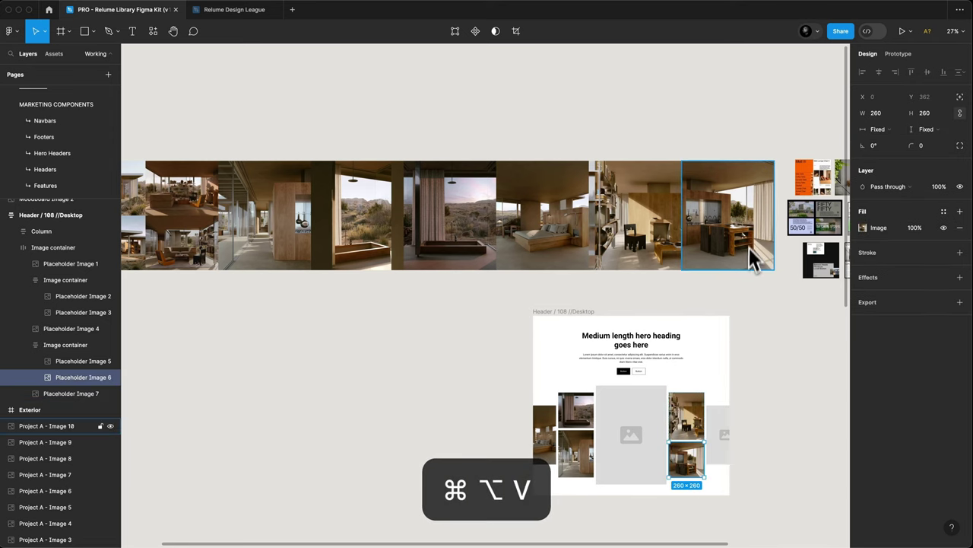
{"action": "left_click_drag", "start_coordinate": [482, 300], "coordinate": [547, 348]}
{"action": "left_click", "coordinate": [337, 250]}
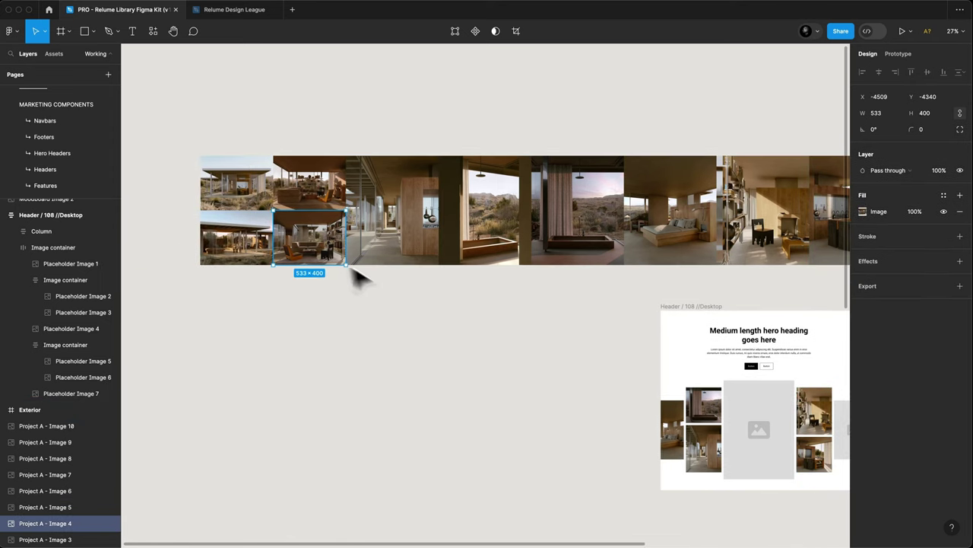
{"action": "key", "text": "super+alt+c"}
{"action": "scroll", "coordinate": [532, 361], "scroll_direction": "right", "scroll_amount": 5}
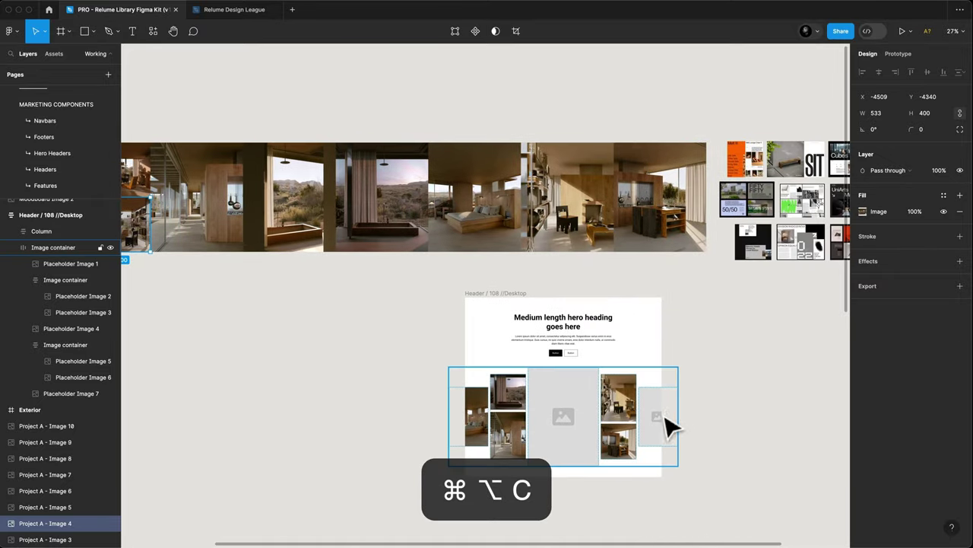
{"action": "left_click", "coordinate": [658, 428]}
{"action": "key", "text": "super+alt+v"}
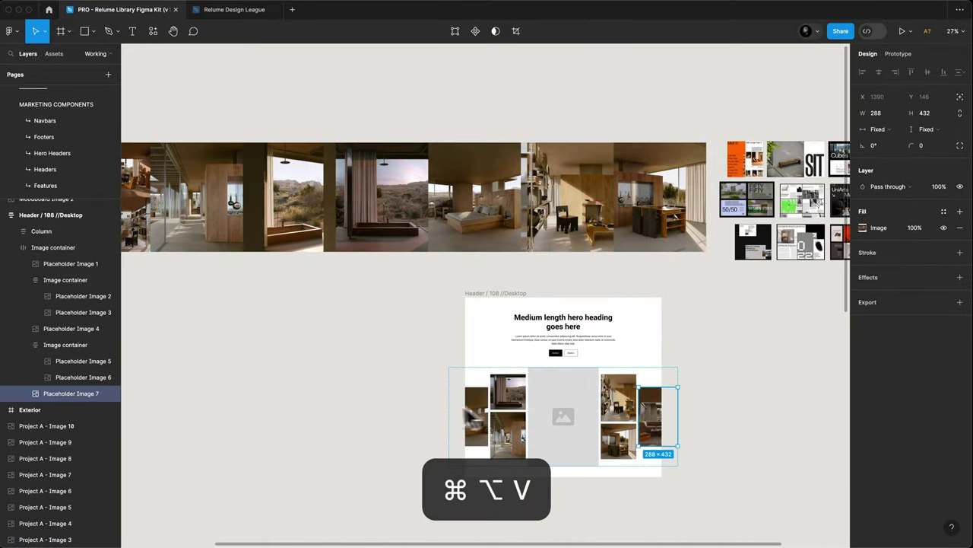
- Return to the start of the photo strip and select the corridor and bathtub photos
{"action": "scroll", "coordinate": [369, 379], "scroll_direction": "left", "scroll_amount": 1}
{"action": "left_click_drag", "start_coordinate": [369, 379], "coordinate": [575, 387]}
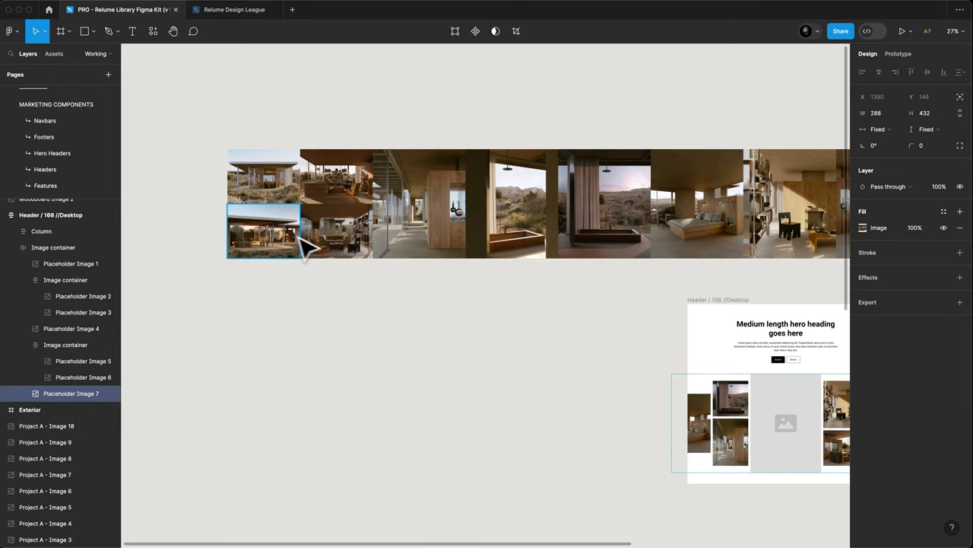
{"action": "left_click", "coordinate": [439, 217]}
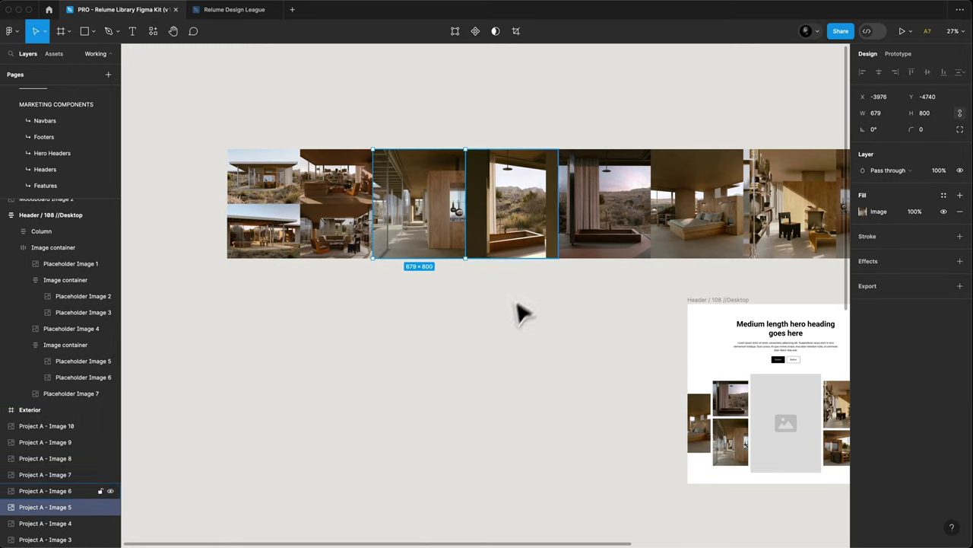
{"action": "left_click", "coordinate": [601, 247]}
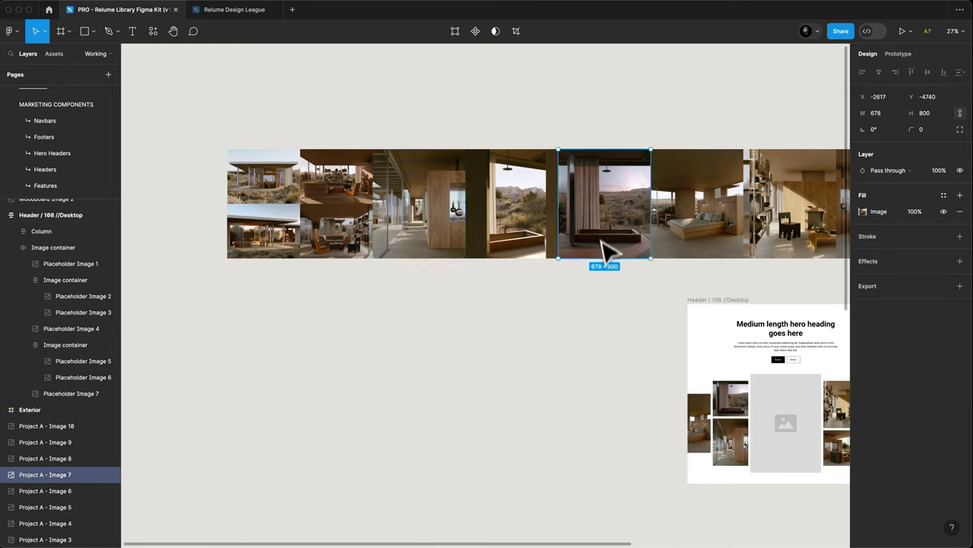
{"action": "left_click", "coordinate": [445, 231]}
{"action": "scroll", "coordinate": [449, 278], "scroll_direction": "right", "scroll_amount": 2}
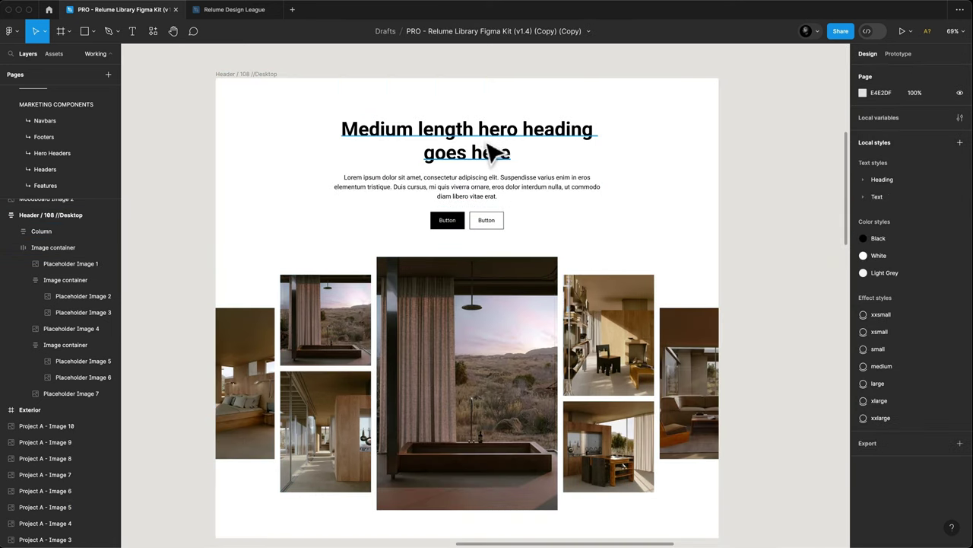
- Detach the hero heading from its H1 style and set its font to Fautive
{"action": "left_click", "coordinate": [480, 152]}
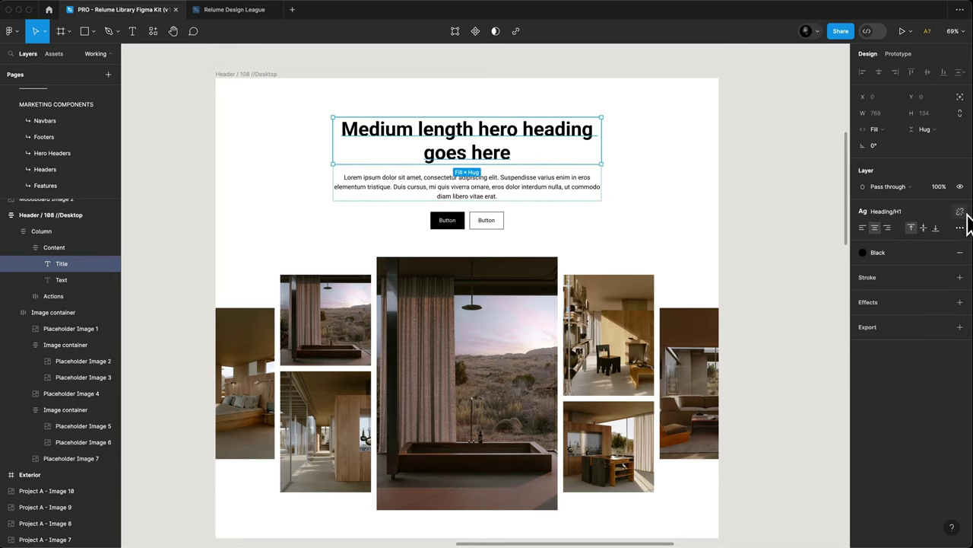
{"action": "left_click", "coordinate": [960, 212]}
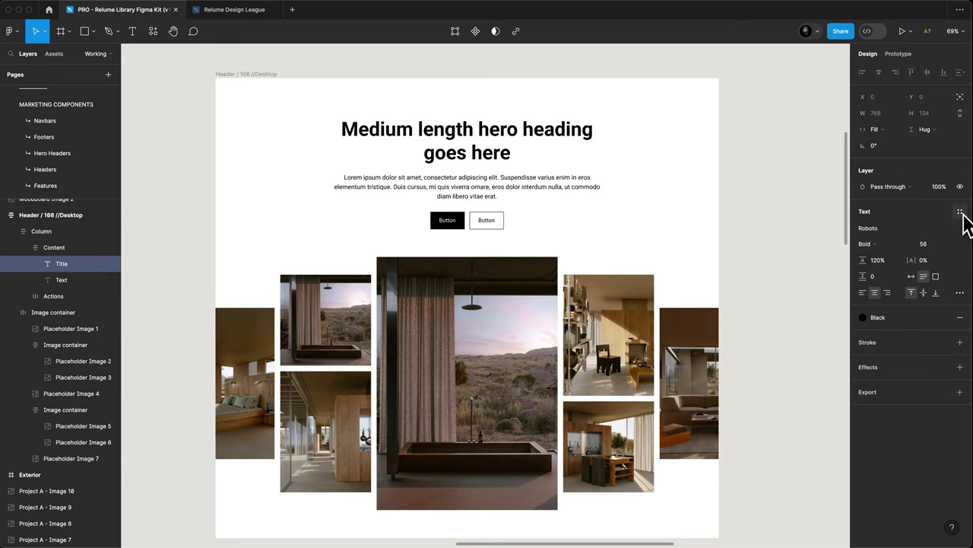
{"action": "left_click", "coordinate": [901, 228]}
{"action": "type", "text": "faut"}
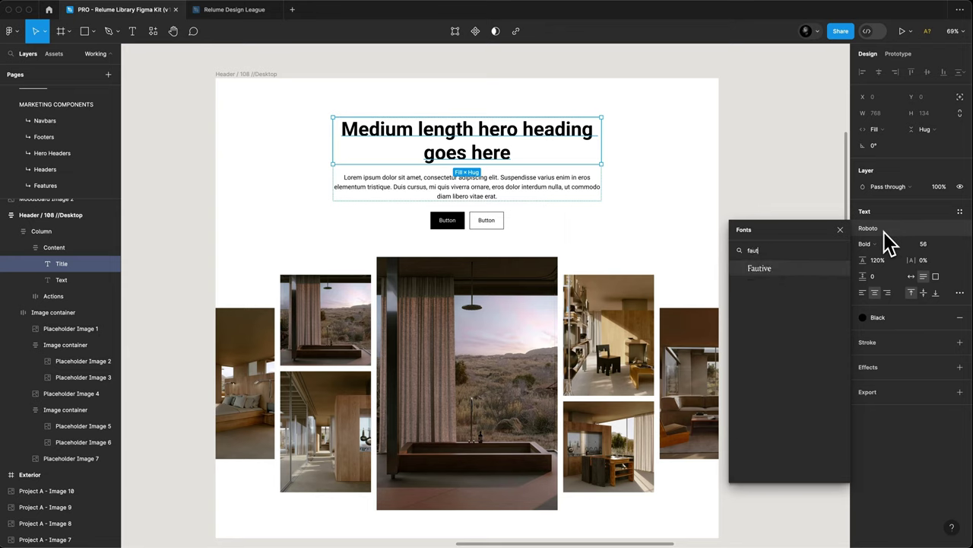
{"action": "left_click", "coordinate": [772, 270]}
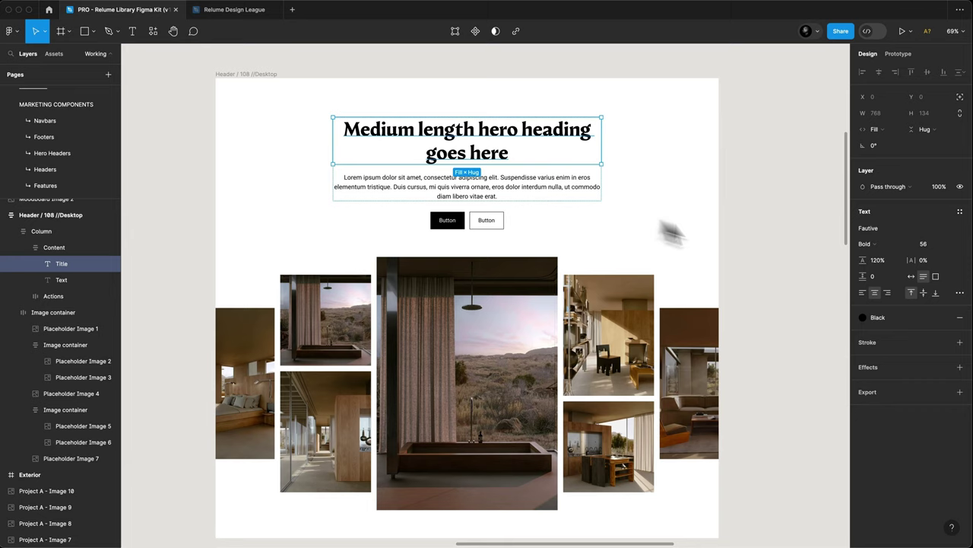
- Make the heading Light weight at size 240, undoing an accidental slice
{"action": "left_click", "coordinate": [870, 246]}
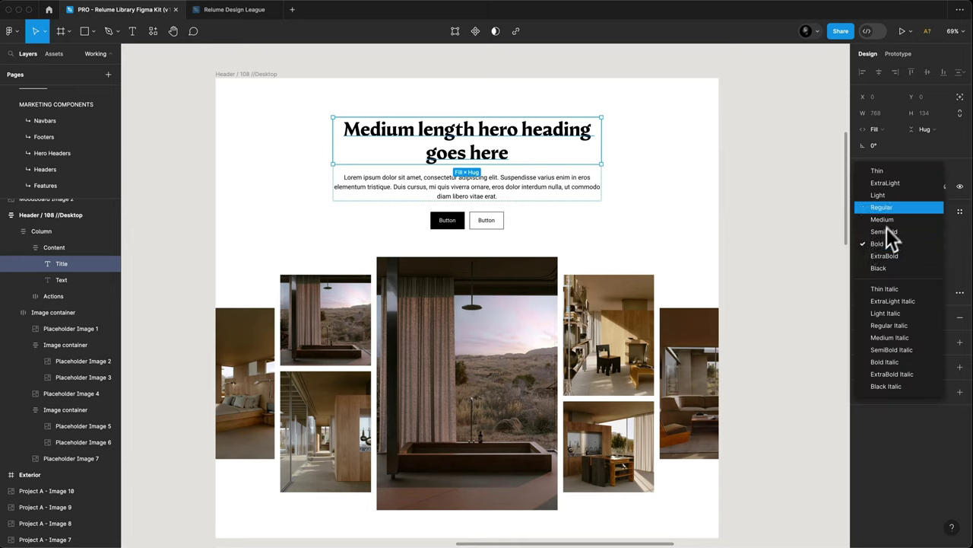
{"action": "left_click", "coordinate": [897, 196]}
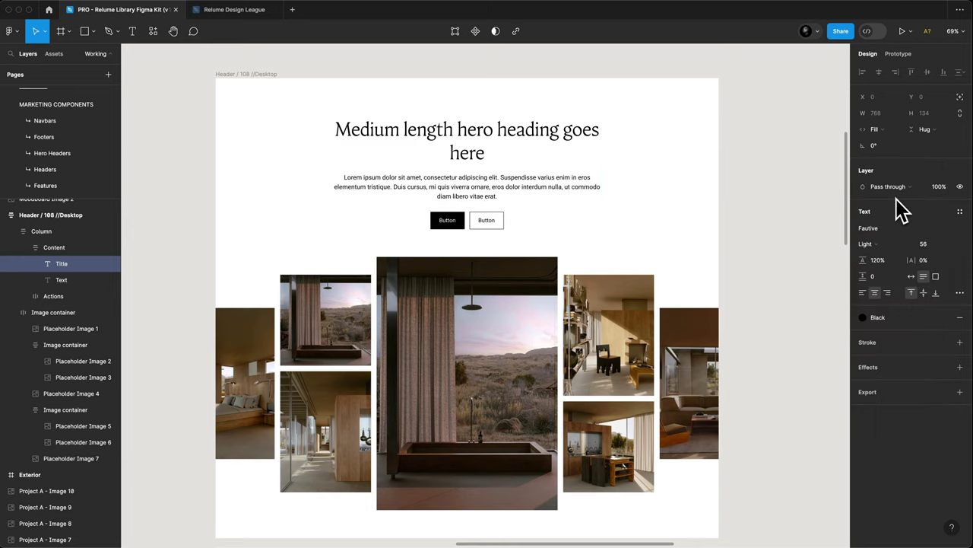
{"action": "left_click", "coordinate": [926, 244]}
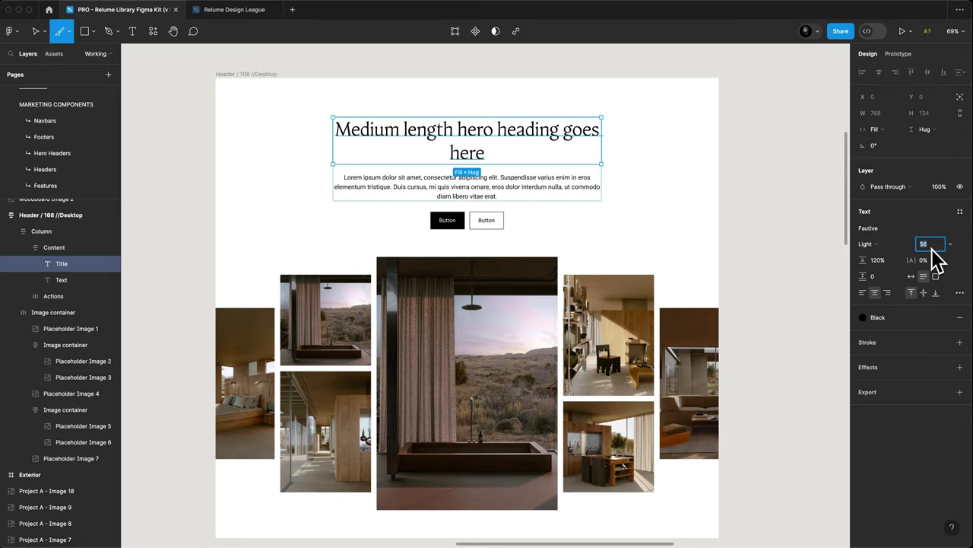
{"action": "type", "text": "240"}
{"action": "key", "text": "Return"}
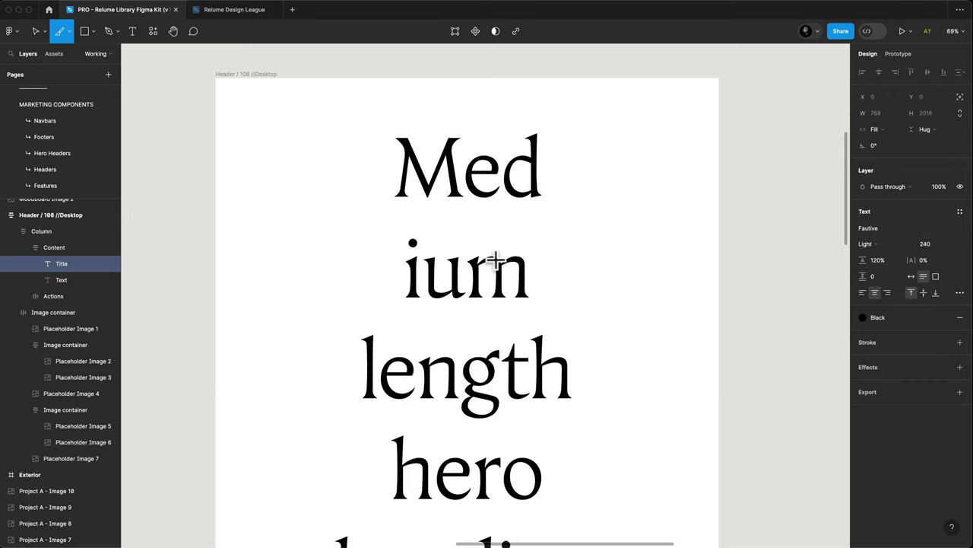
{"action": "left_click", "coordinate": [496, 263]}
{"action": "key", "text": "ctrl+z"}
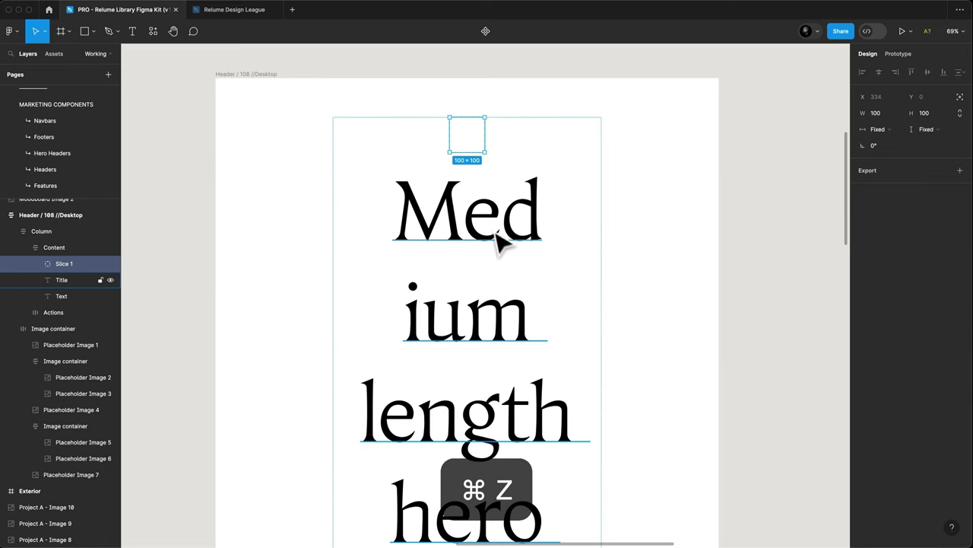
- Replace the hero heading's wording with 'Gretta'
{"action": "key", "text": "ctrl+z"}
{"action": "double_click", "coordinate": [487, 220]}
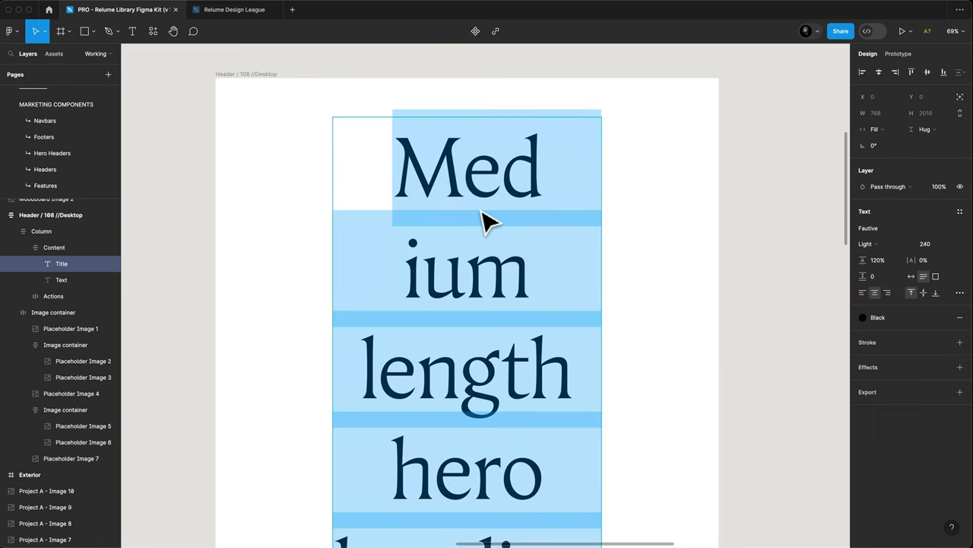
{"action": "type", "text": "Gret"}
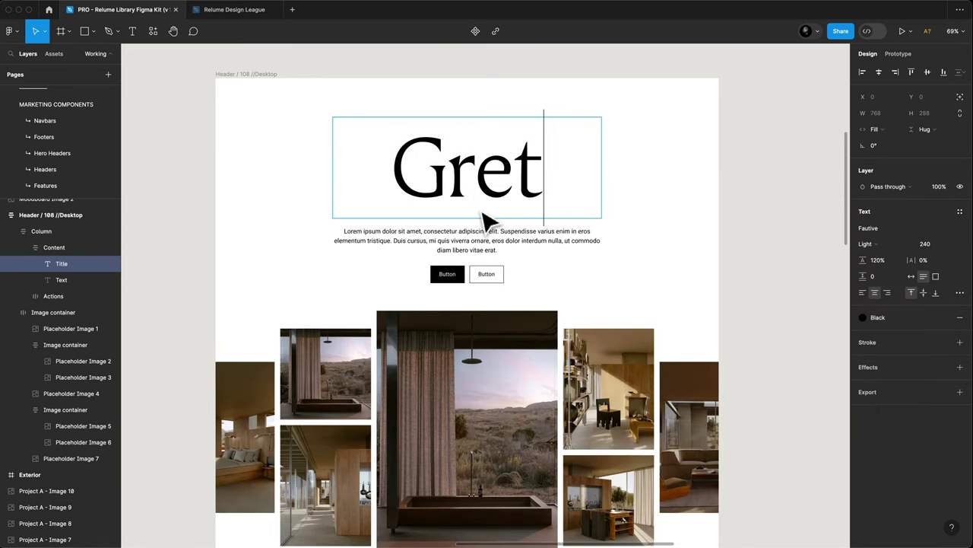
{"action": "type", "text": "ta"}
{"action": "key", "text": "Escape"}
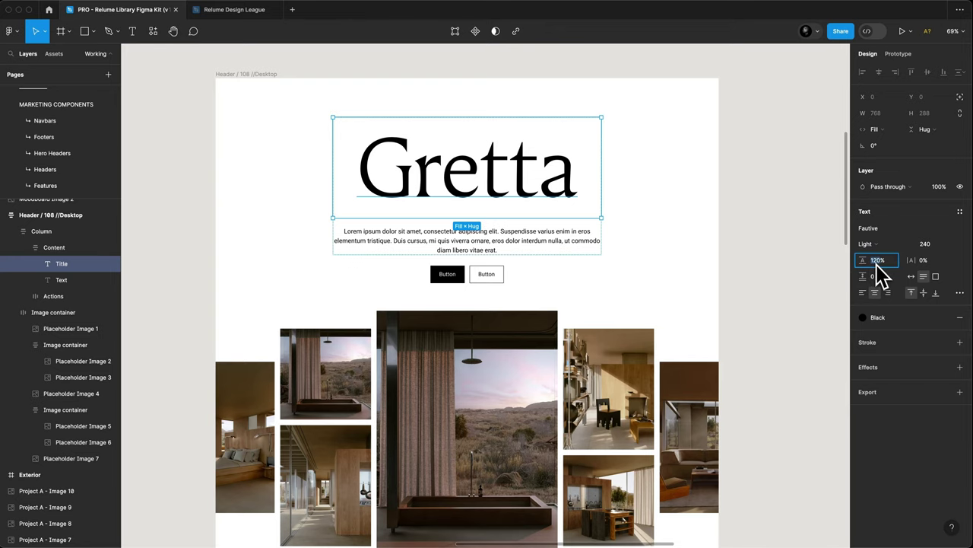
- Set the heading's line height to 80%, after briefly trying 100%
{"action": "key", "text": "shift+Down"}
{"action": "key", "text": "shift+Down"}
{"action": "key", "text": "shift+Down"}
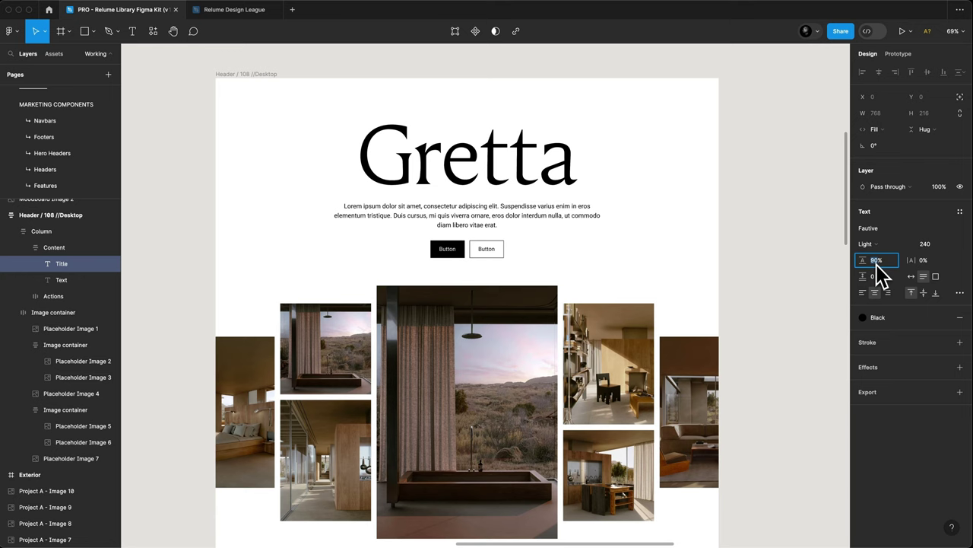
{"action": "key", "text": "shift+Down"}
{"action": "key", "text": "Escape"}
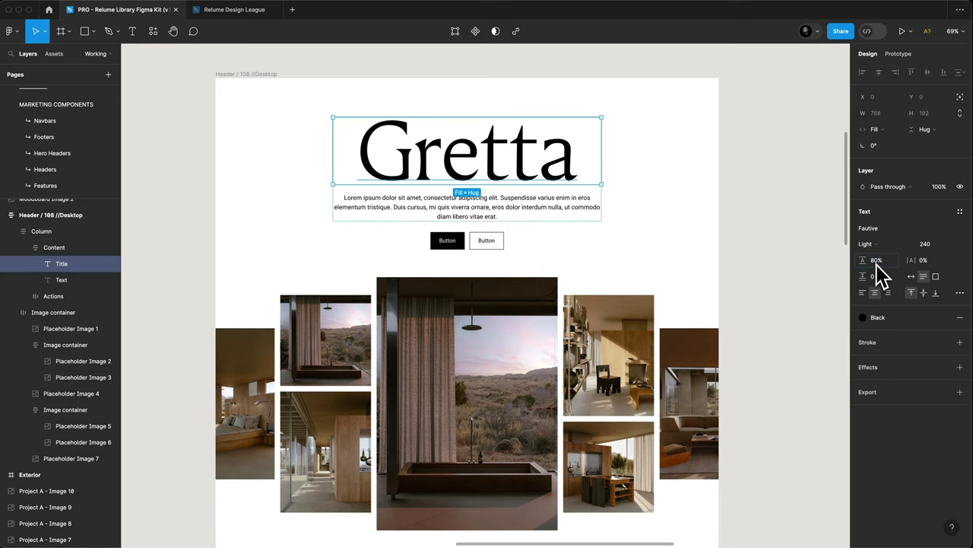
{"action": "scroll", "coordinate": [440, 166], "scroll_direction": "up", "scroll_amount": 3}
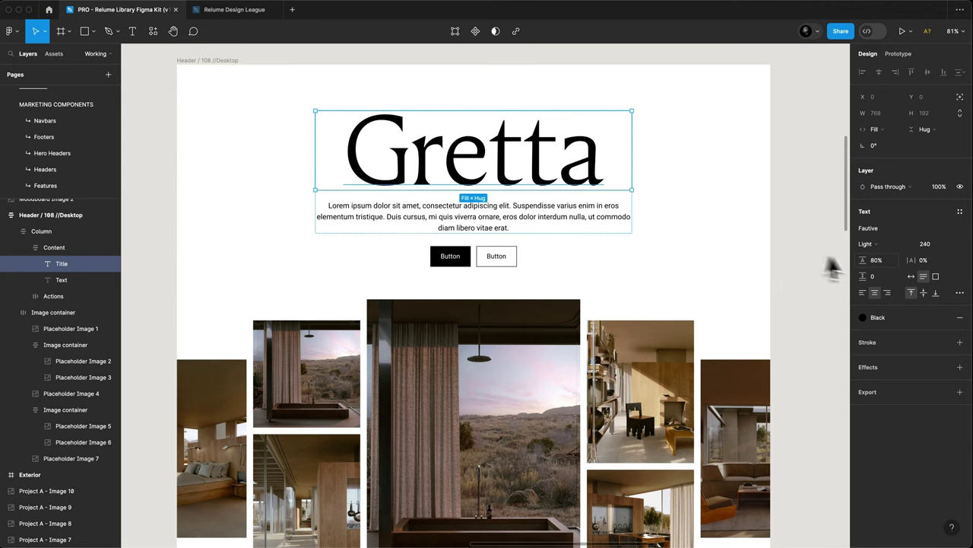
{"action": "key", "text": "shift+Up"}
{"action": "key", "text": "shift+Up"}
{"action": "key", "text": "Escape"}
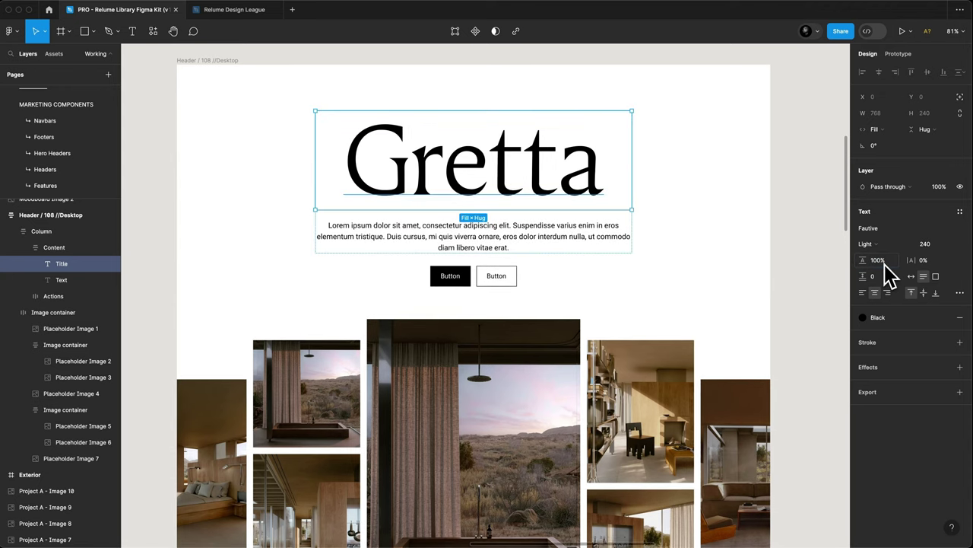
{"action": "key", "text": "ctrl+z"}
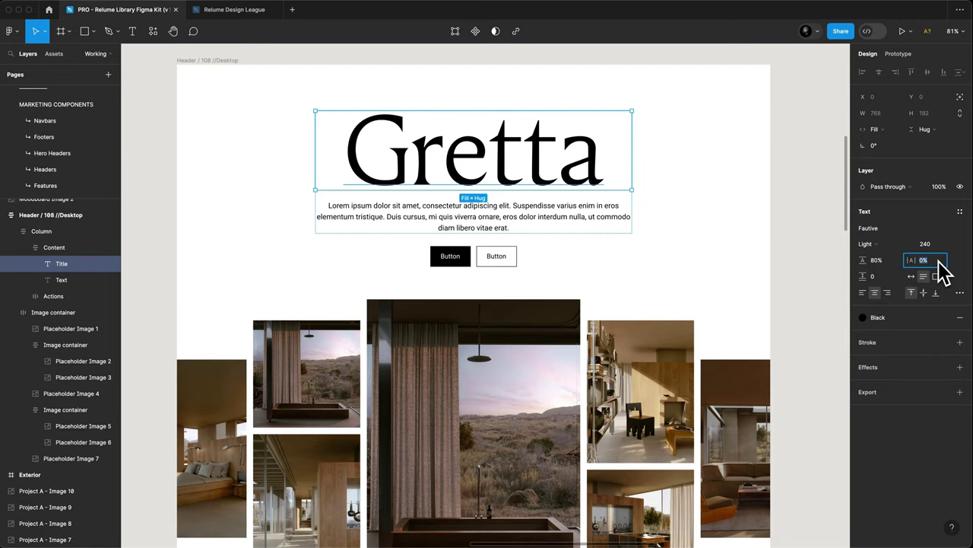
- Make the heading uppercase with auto width and -4% letter spacing
{"action": "left_click", "coordinate": [959, 293]}
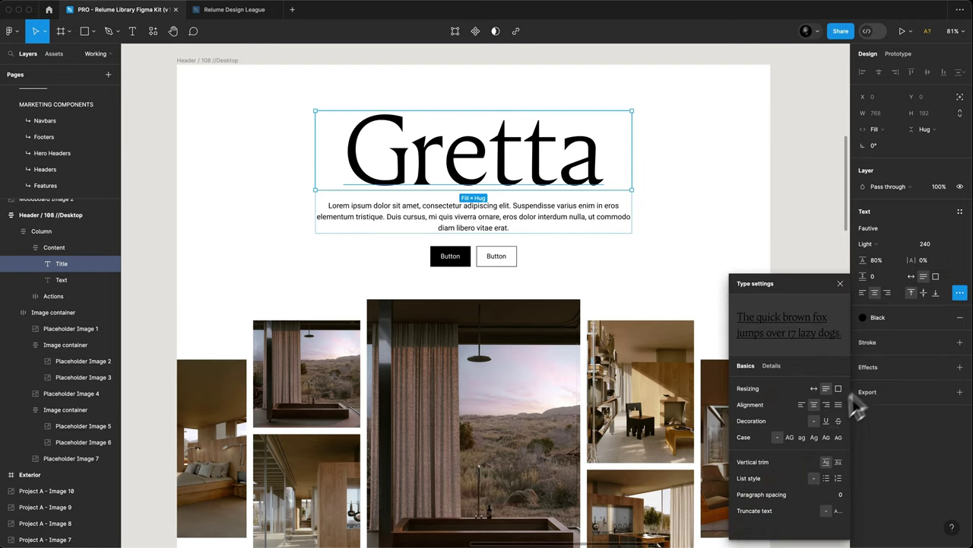
{"action": "left_click", "coordinate": [791, 438]}
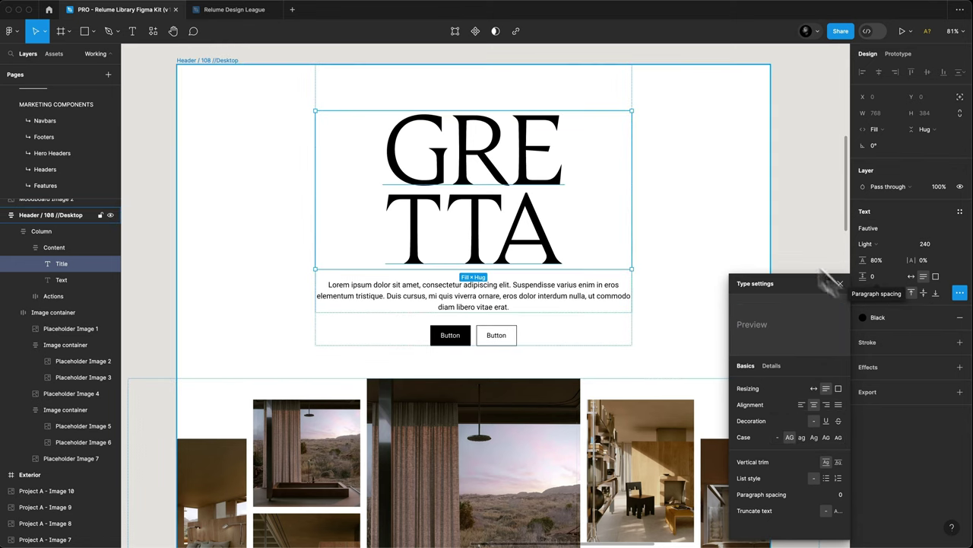
{"action": "double_click", "coordinate": [633, 198]}
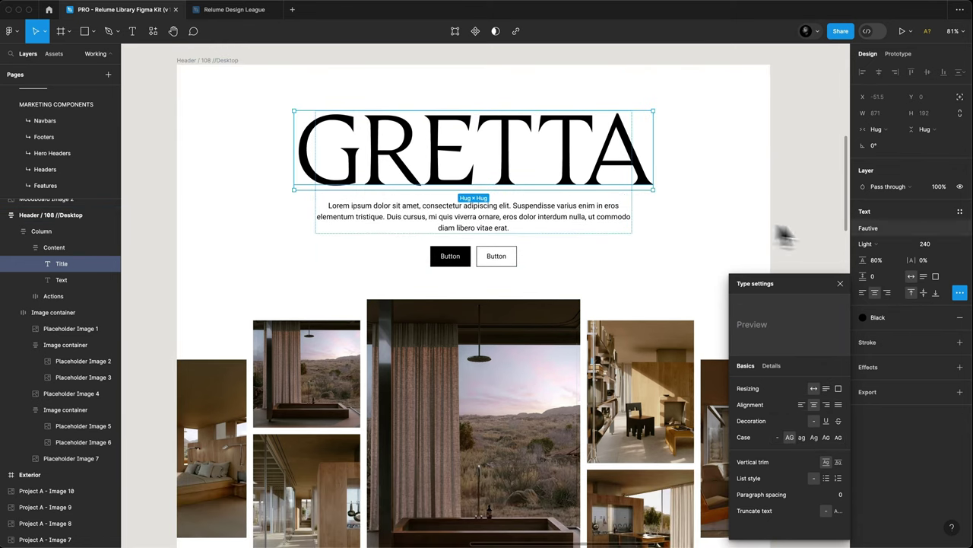
{"action": "mouse_move", "coordinate": [924, 260]}
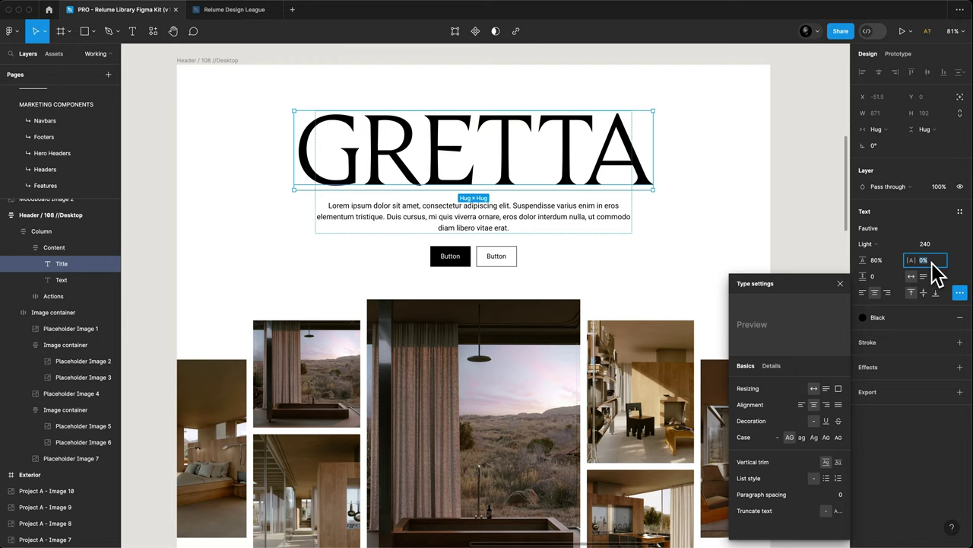
{"action": "key", "text": "Down"}
{"action": "key", "text": "Down"}
{"action": "key", "text": "Down"}
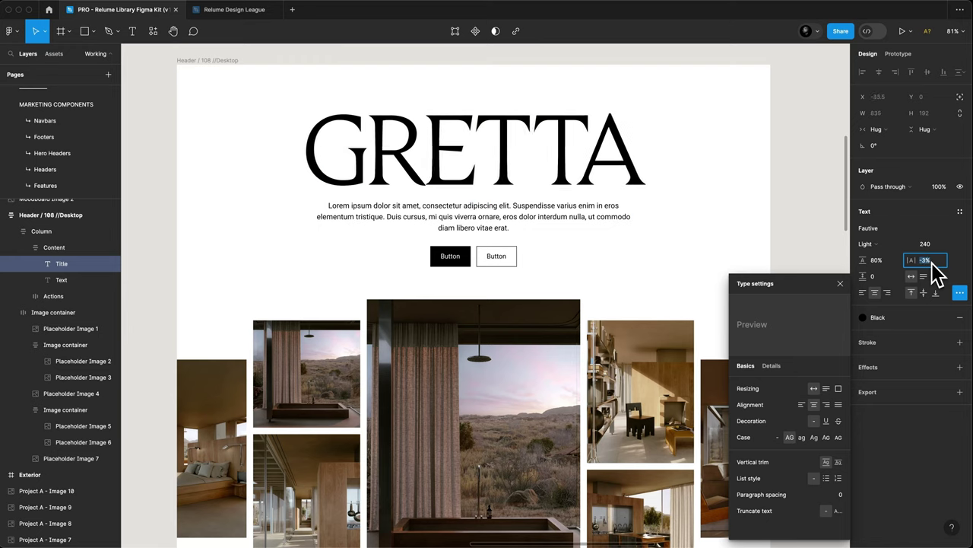
{"action": "key", "text": "Down"}
{"action": "key", "text": "Return"}
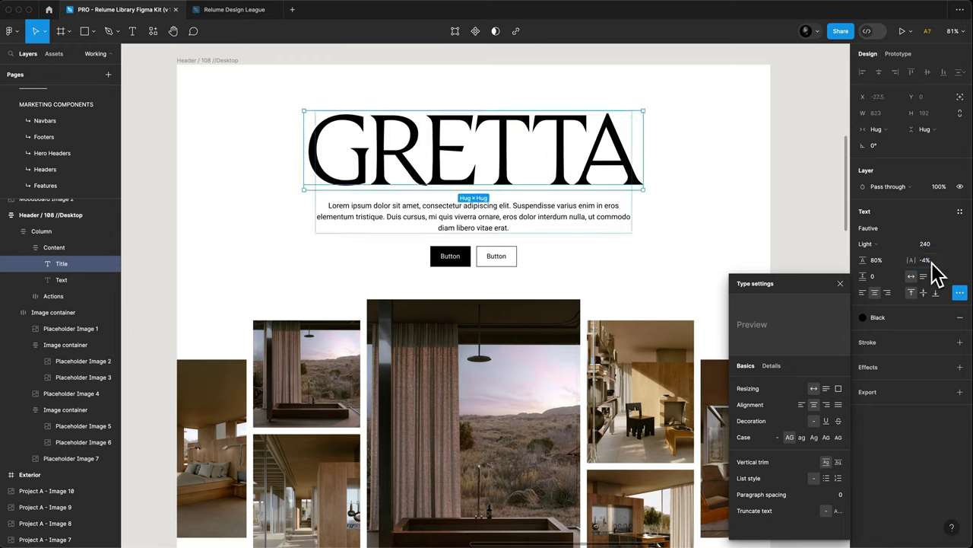
{"action": "left_click", "coordinate": [783, 190]}
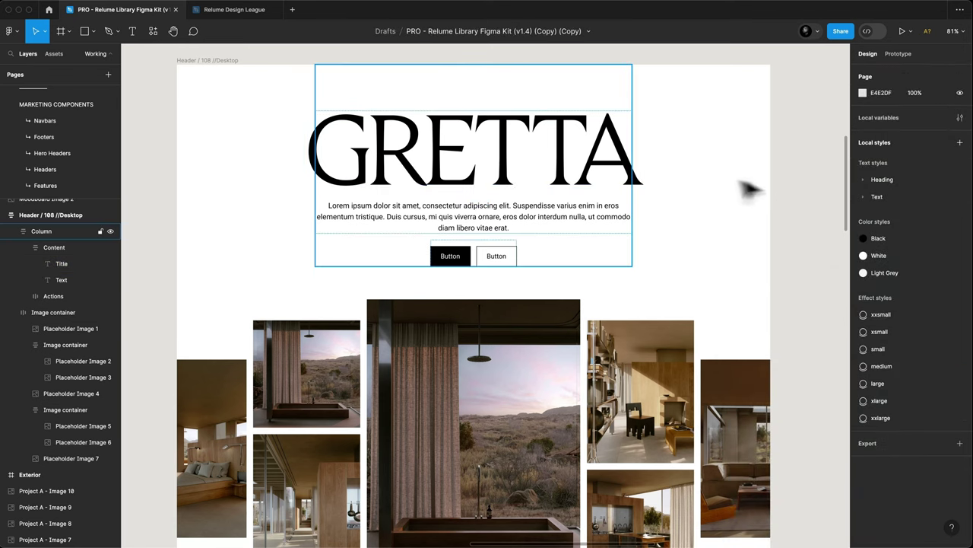
- Duplicate the GRETTA heading, retype the copy as 'MADE BETTA WIT' and shrink it to 40
{"action": "left_click", "coordinate": [572, 171]}
{"action": "key", "text": "ctrl+d"}
{"action": "left_click", "coordinate": [567, 185]}
{"action": "double_click", "coordinate": [555, 176]}
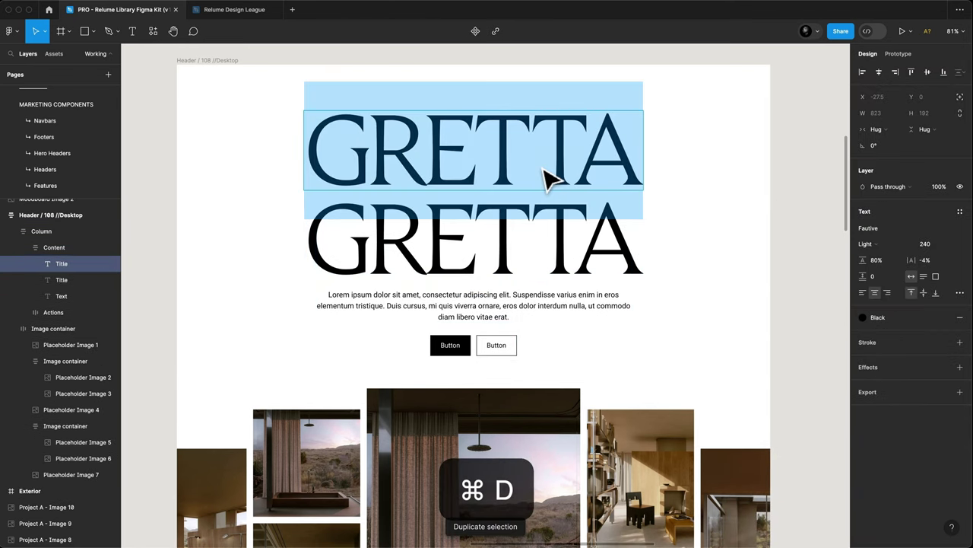
{"action": "type", "text": "MADE BETT"}
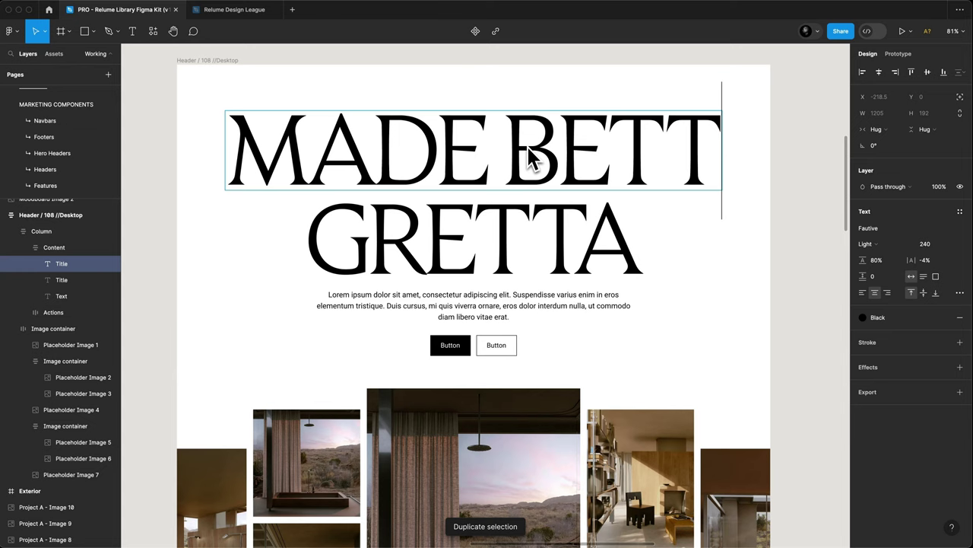
{"action": "type", "text": "A WIT"}
{"action": "key", "text": "Escape"}
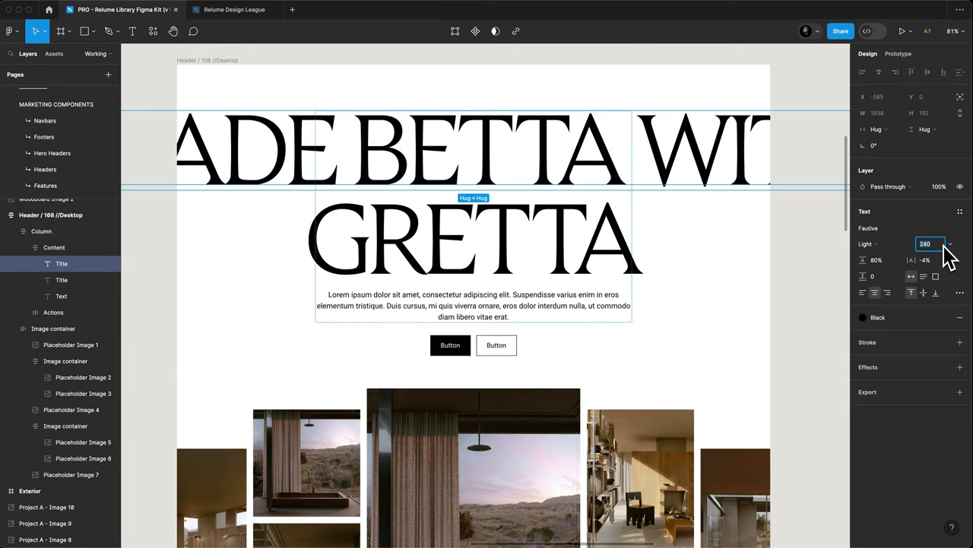
{"action": "key", "text": "Return"}
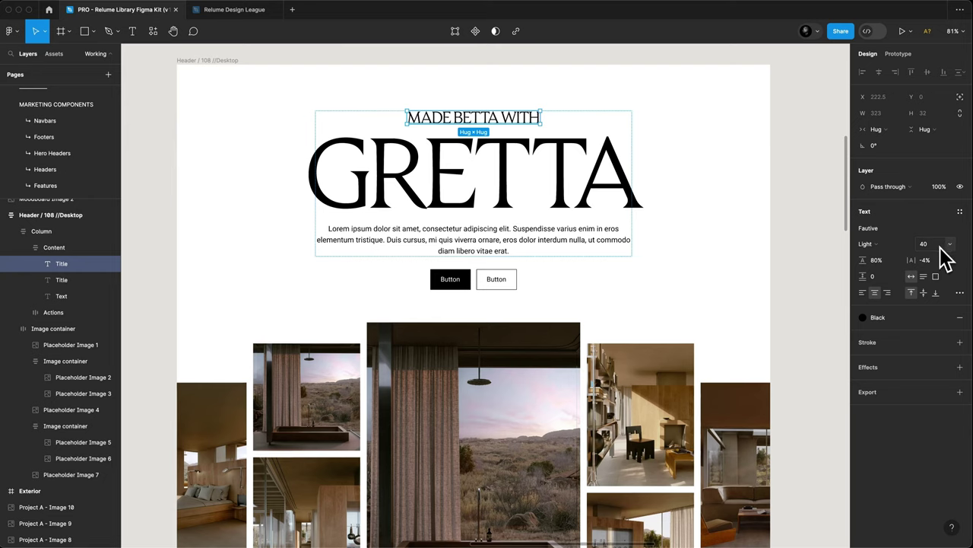
- Give the tagline Regular weight and remove its uppercase setting
{"action": "left_click", "coordinate": [888, 251]}
{"action": "left_click", "coordinate": [883, 257]}
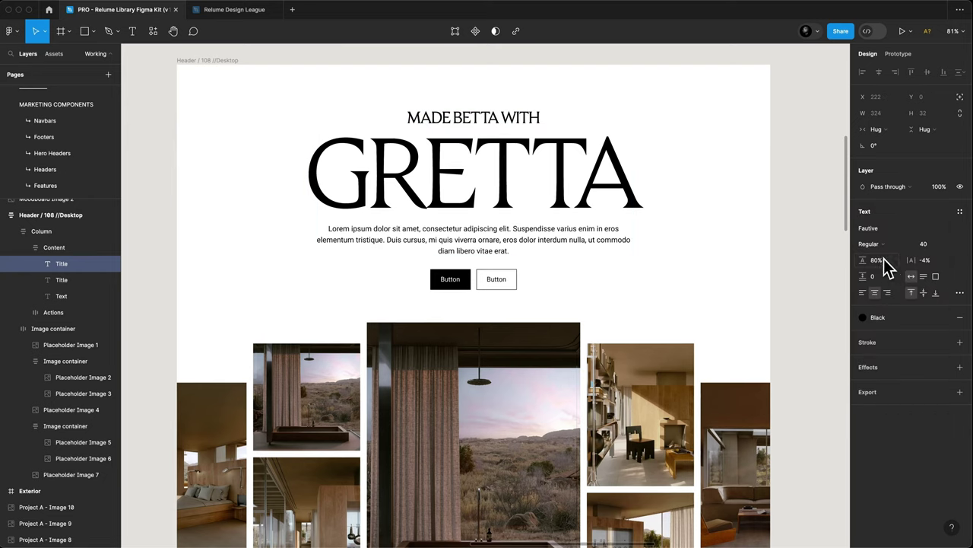
{"action": "left_click", "coordinate": [959, 292]}
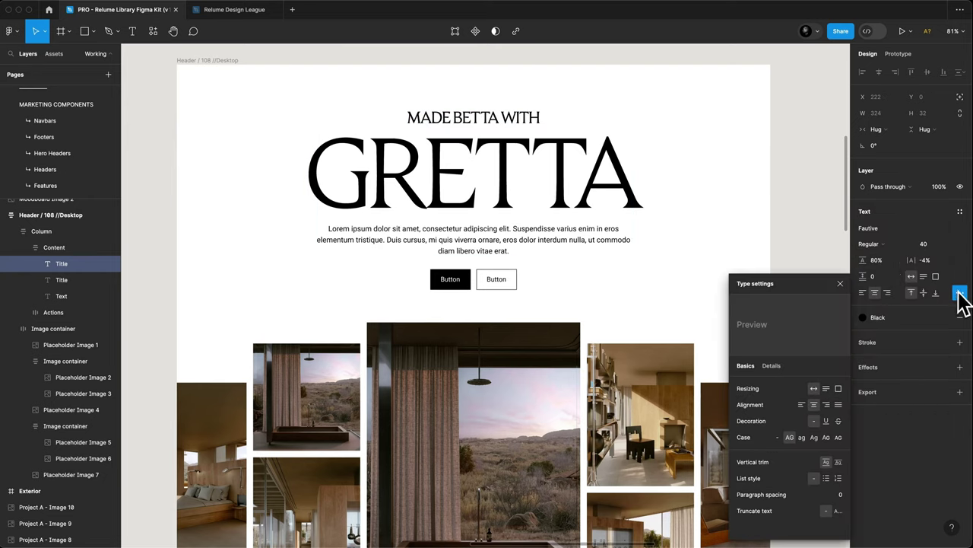
{"action": "left_click", "coordinate": [779, 438]}
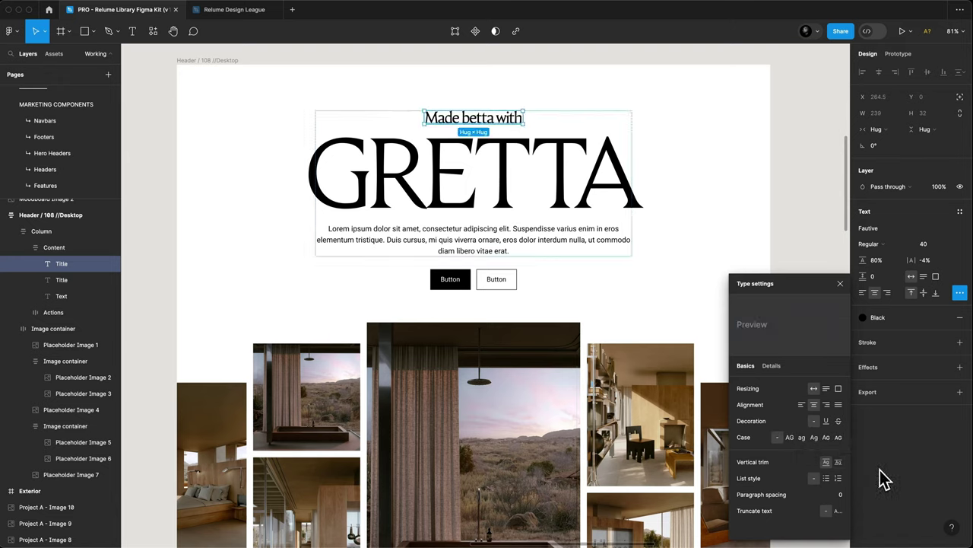
{"action": "key", "text": "Escape"}
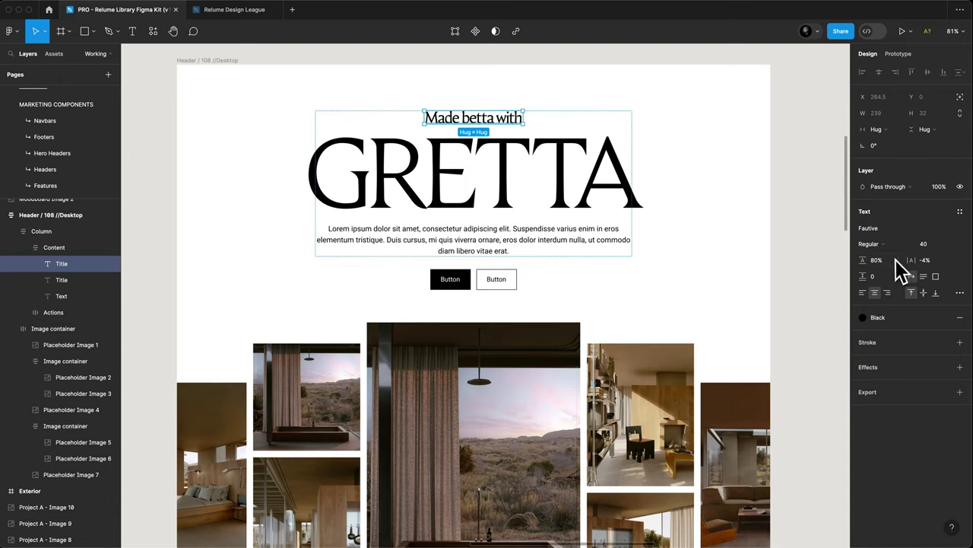
- Make the tagline all lowercase with -3% letter spacing and 100% line height
{"action": "double_click", "coordinate": [485, 122]}
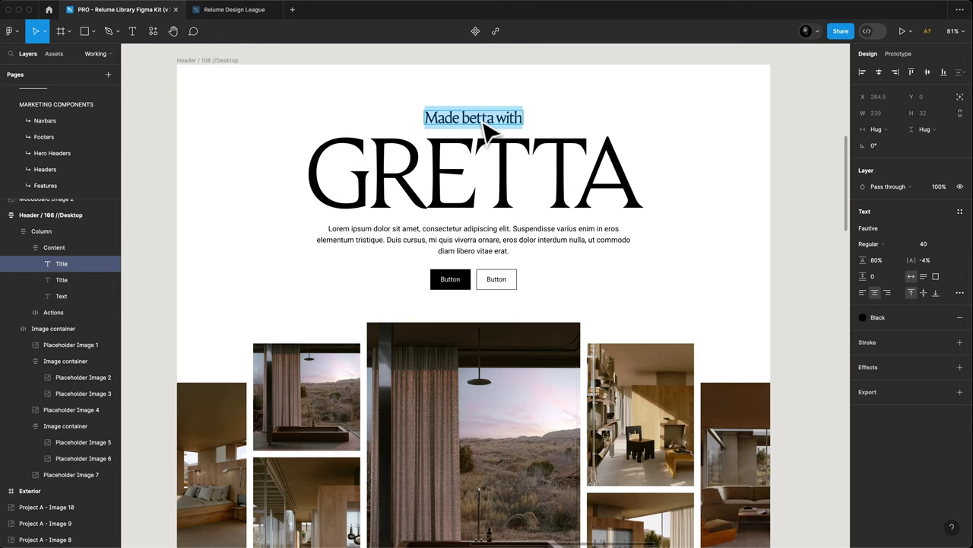
{"action": "key", "text": "Escape"}
{"action": "left_click", "coordinate": [959, 292]}
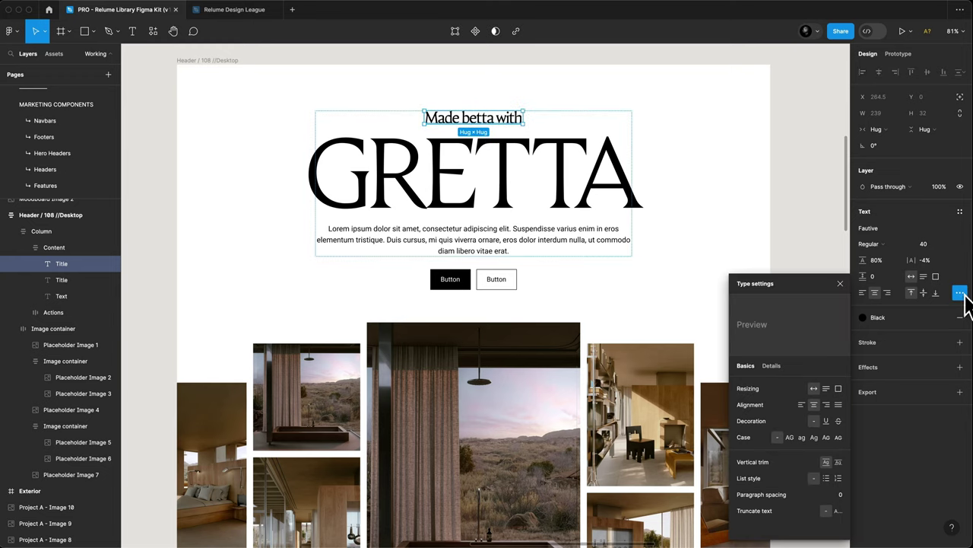
{"action": "left_click", "coordinate": [804, 439]}
{"action": "mouse_move", "coordinate": [905, 317]}
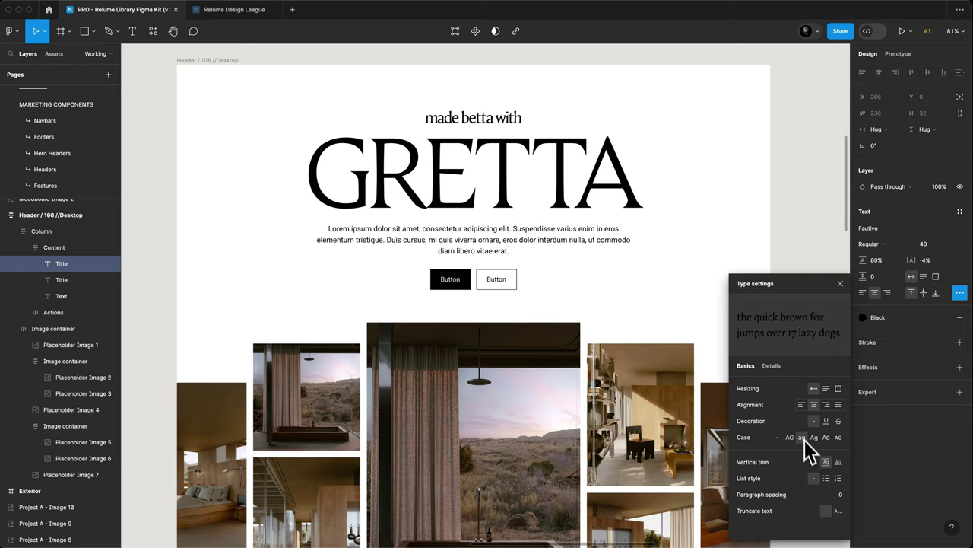
{"action": "left_click", "coordinate": [916, 420]}
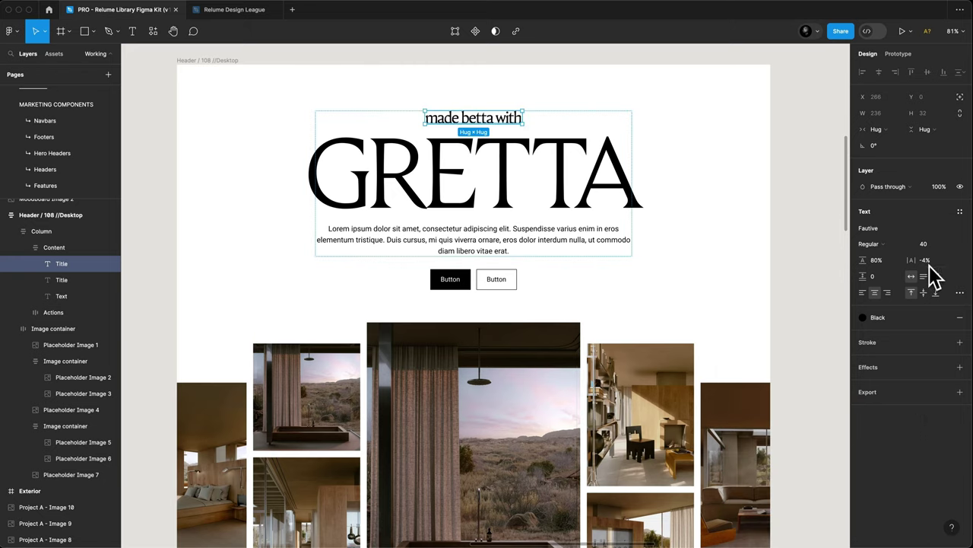
{"action": "key", "text": "Up"}
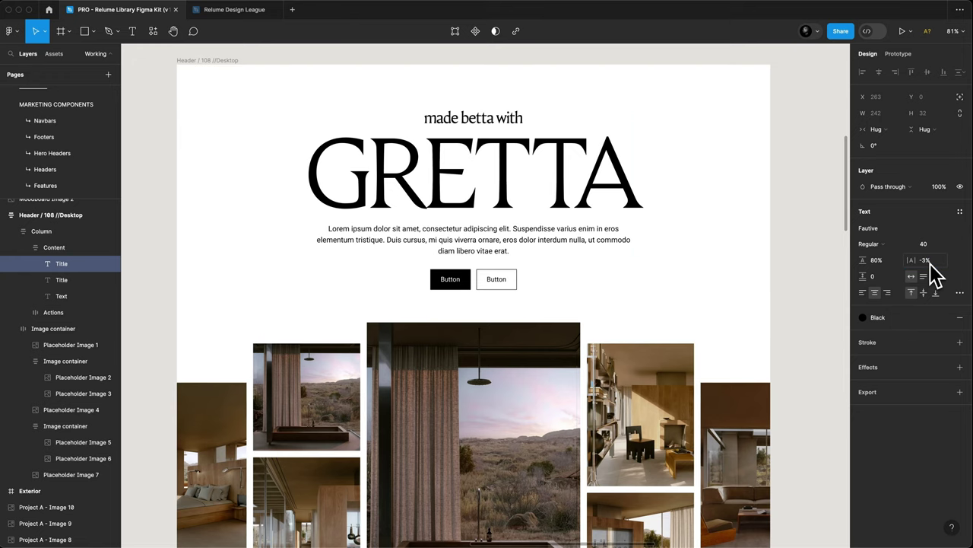
{"action": "key", "text": "shift+Up"}
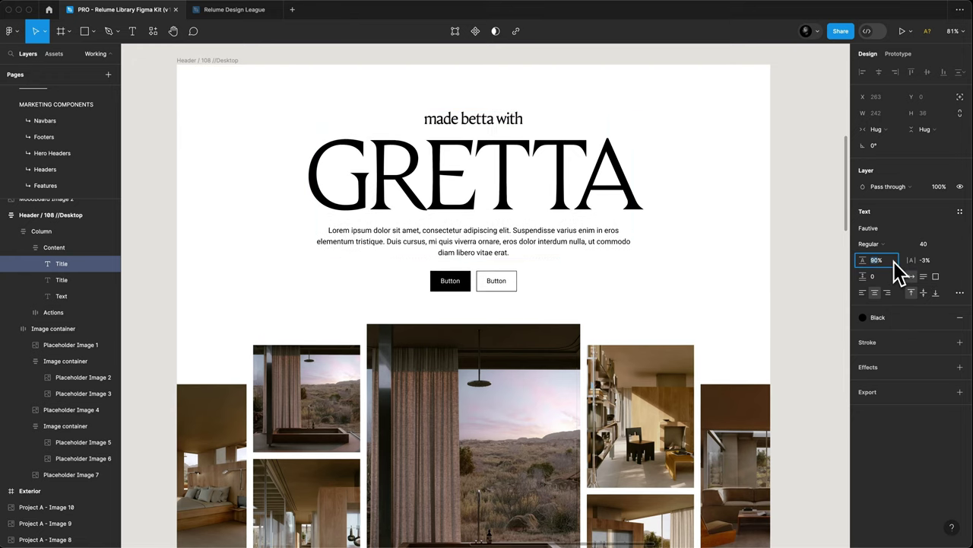
{"action": "key", "text": "shift+Up"}
{"action": "key", "text": "Return"}
- Wrap the tagline and GRETTA heading in an auto-layout frame with a gap of 4
{"action": "key", "text": "Escape"}
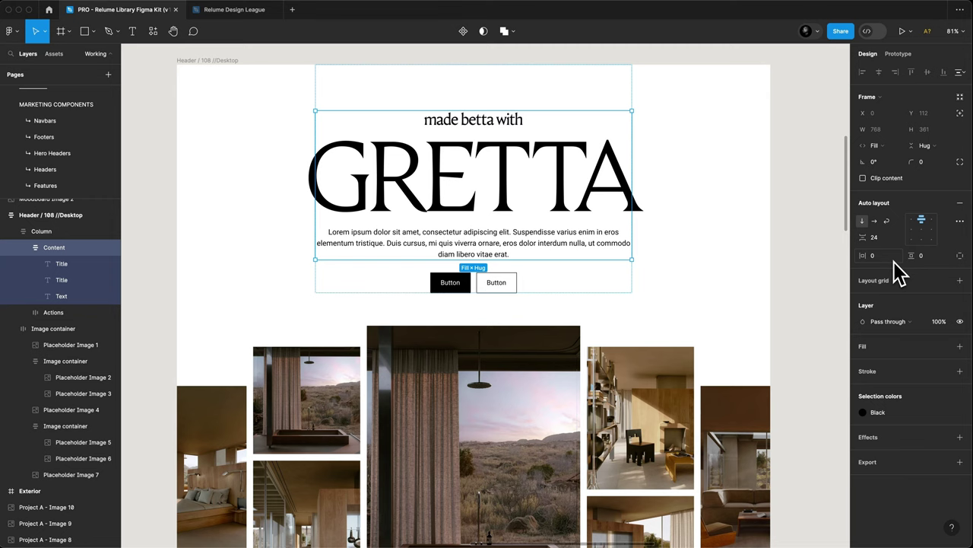
{"action": "left_click", "coordinate": [555, 164]}
{"action": "left_click", "coordinate": [508, 122], "text": "shift"}
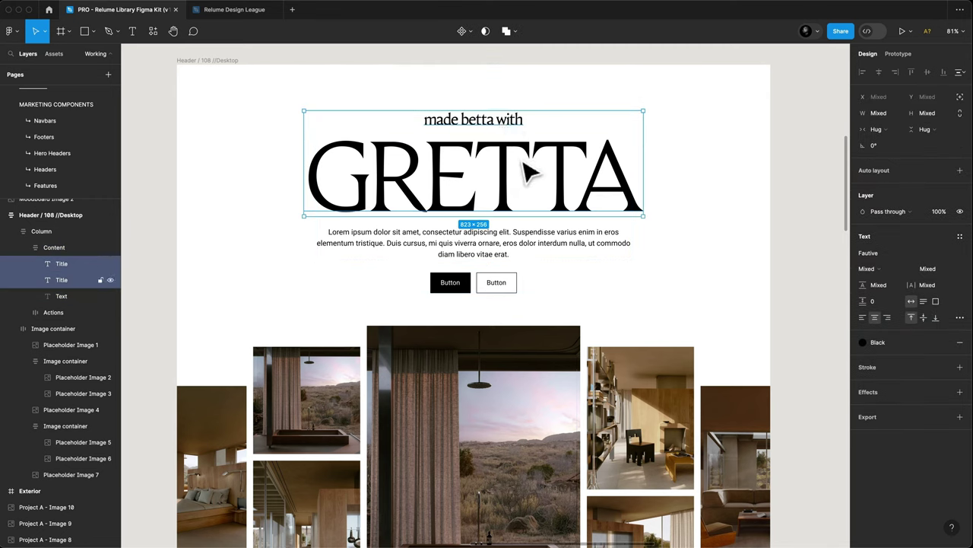
{"action": "key", "text": "shift+a"}
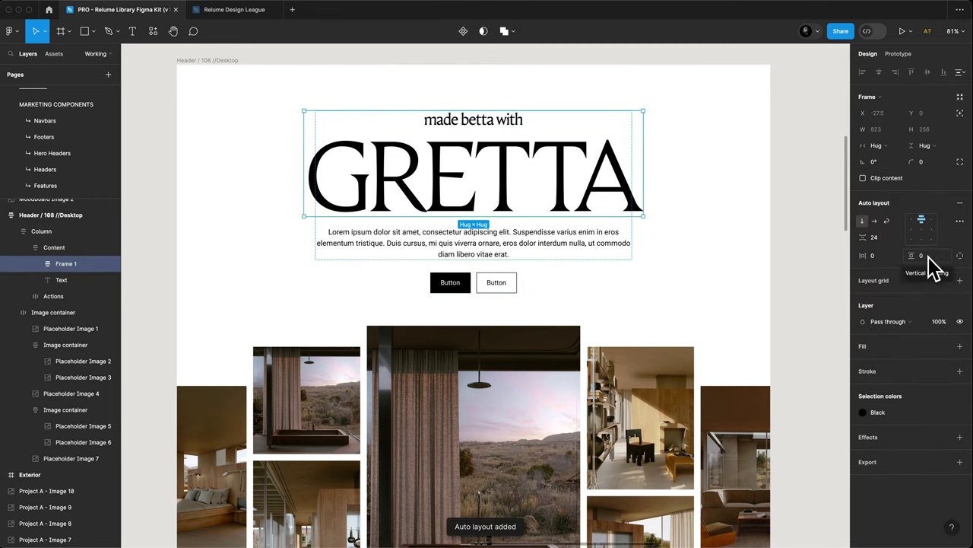
{"action": "type", "text": "4"}
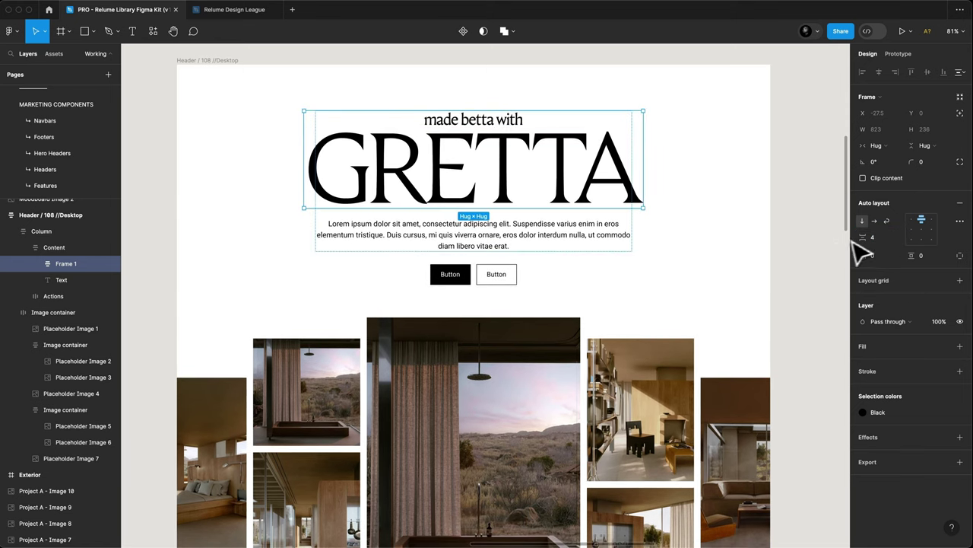
- Narrow the lorem ipsum hero paragraph to a smaller fixed width
{"action": "left_click", "coordinate": [788, 252]}
{"action": "left_click", "coordinate": [561, 238]}
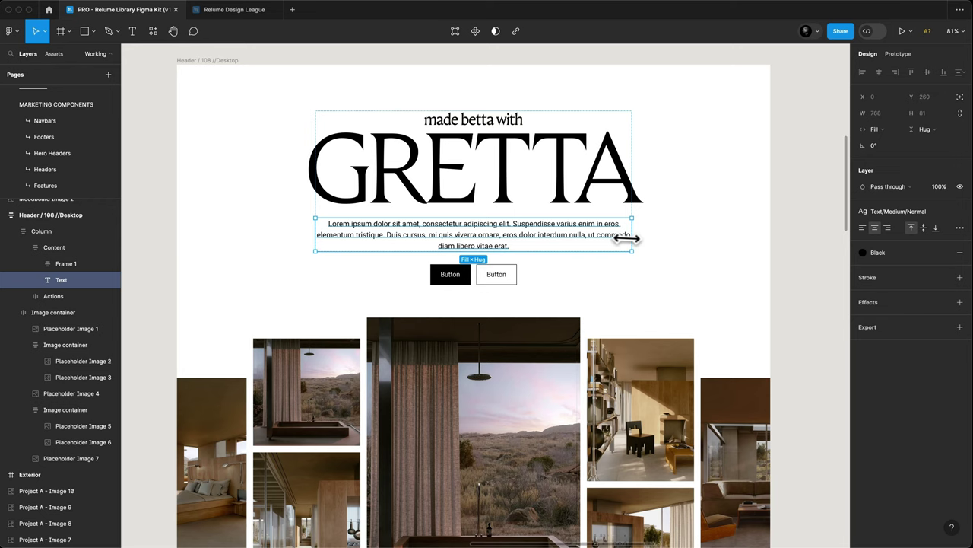
{"action": "left_click_drag", "start_coordinate": [634, 239], "coordinate": [591, 239]}
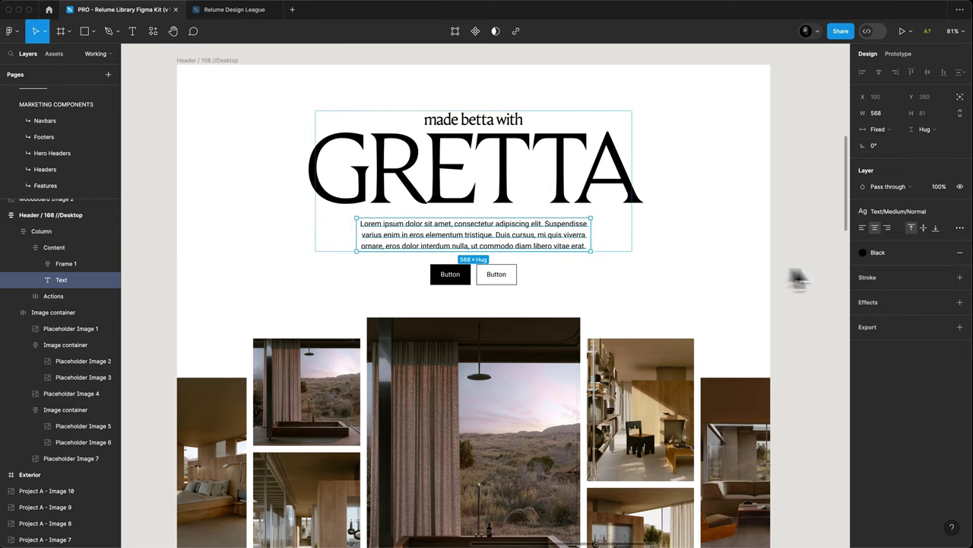
- Detach the paragraph's text style and set it in Suisse Int'l with -1% letter spacing
{"action": "left_click", "coordinate": [959, 213]}
{"action": "left_click", "coordinate": [885, 230]}
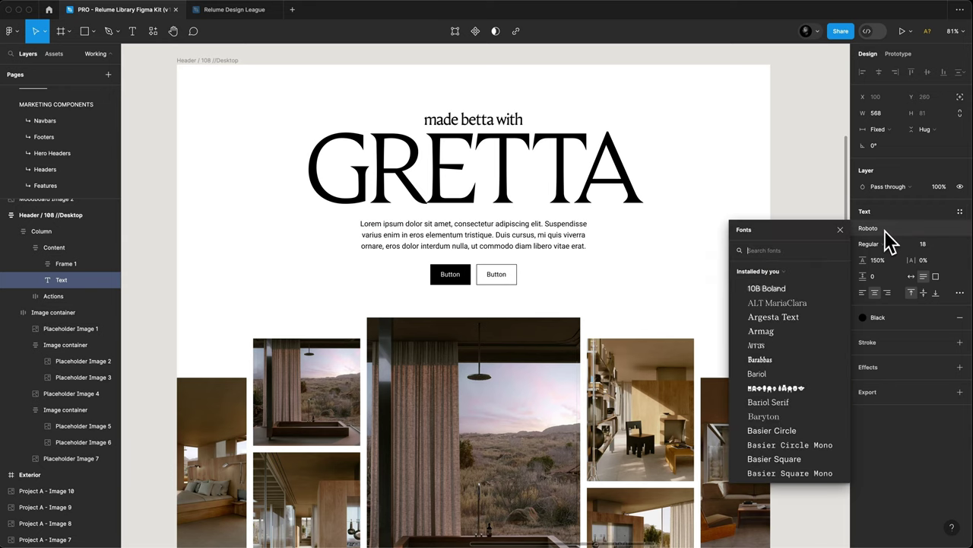
{"action": "type", "text": "suiss"}
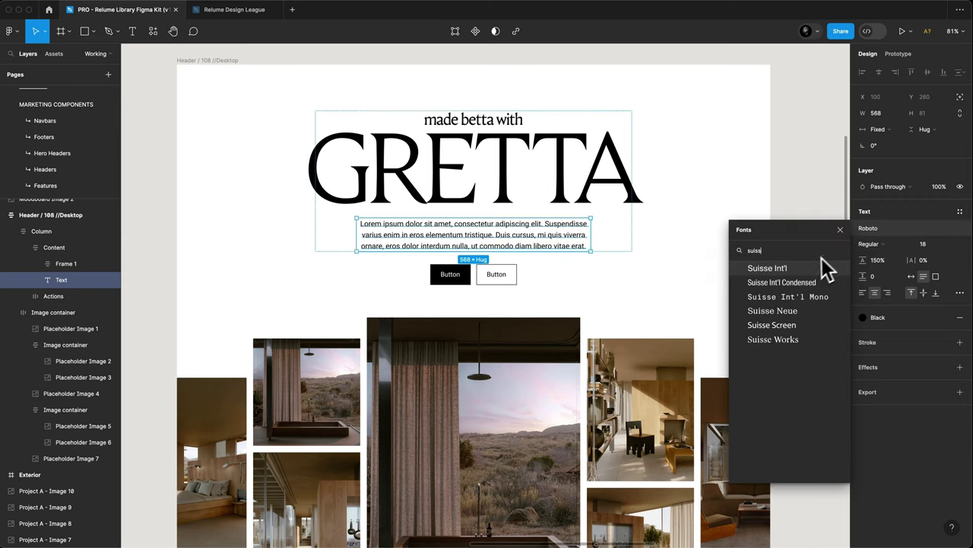
{"action": "left_click", "coordinate": [811, 267]}
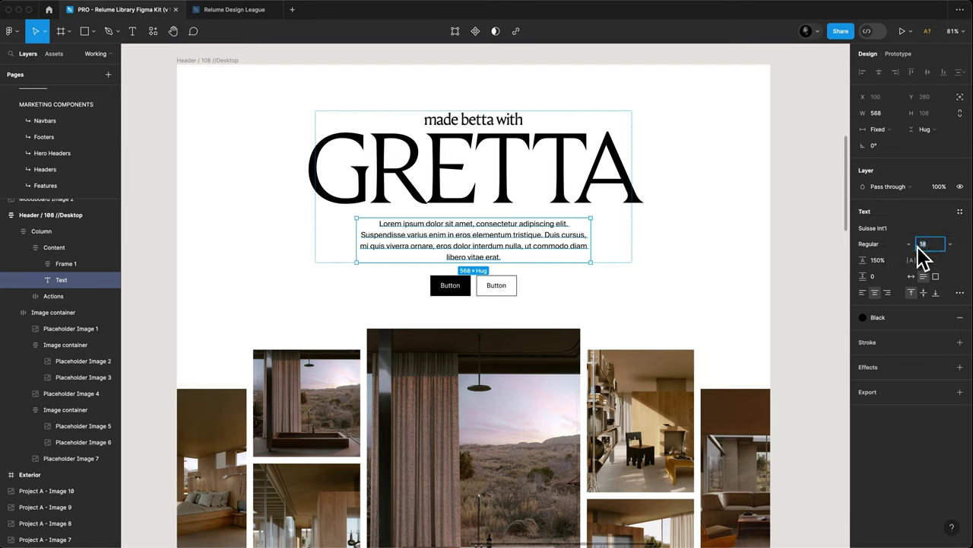
{"action": "left_click", "coordinate": [881, 258]}
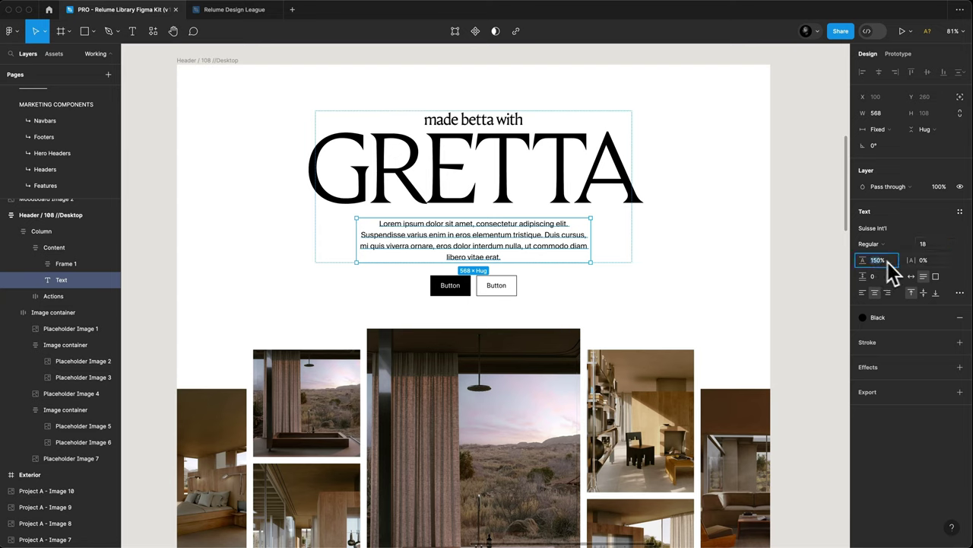
{"action": "left_click", "coordinate": [926, 261]}
{"action": "type", "text": "-1"}
{"action": "key", "text": "Return"}
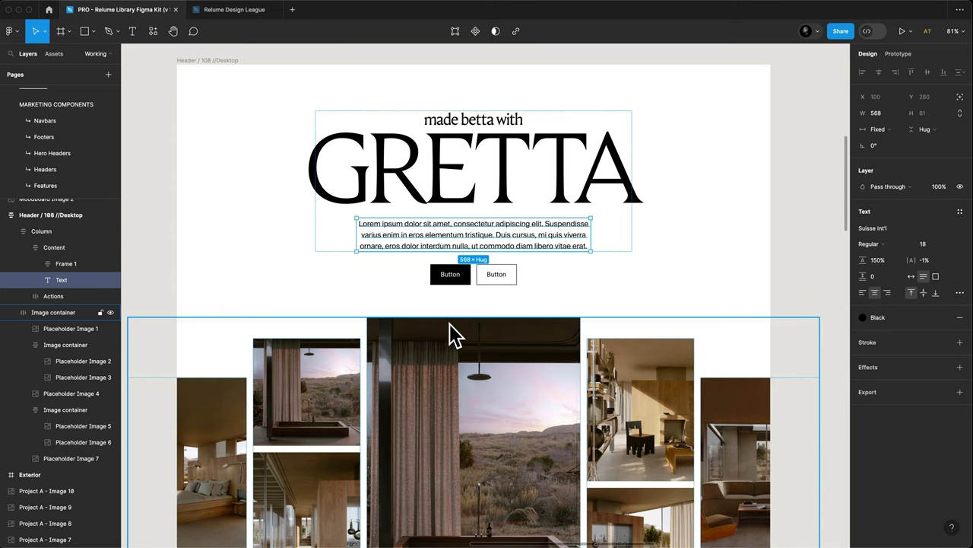
- Replace the lorem ipsum with the new copy about architects and their surroundings
{"action": "double_click", "coordinate": [501, 235]}
{"action": "key", "text": "super+v"}
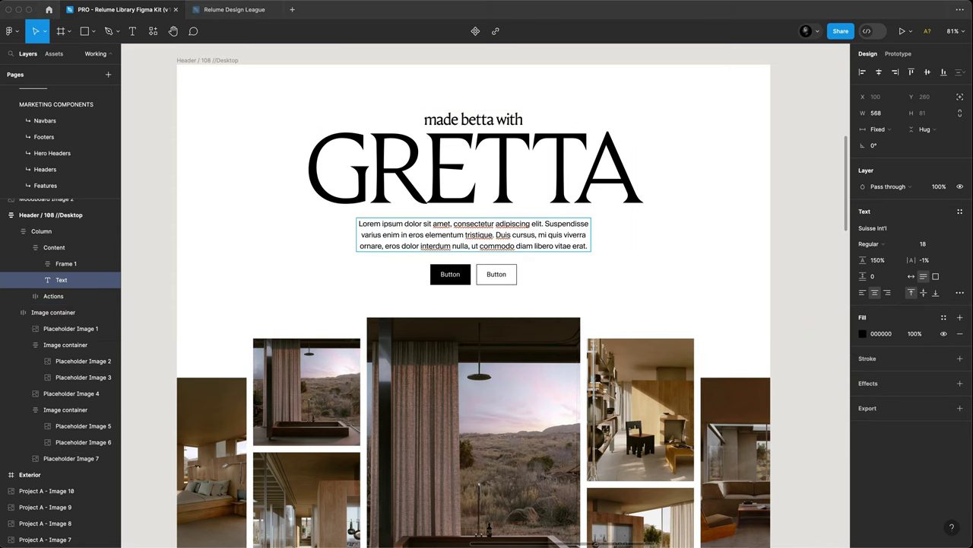
{"action": "key", "text": "super+c"}
{"action": "triple_click", "coordinate": [470, 228]}
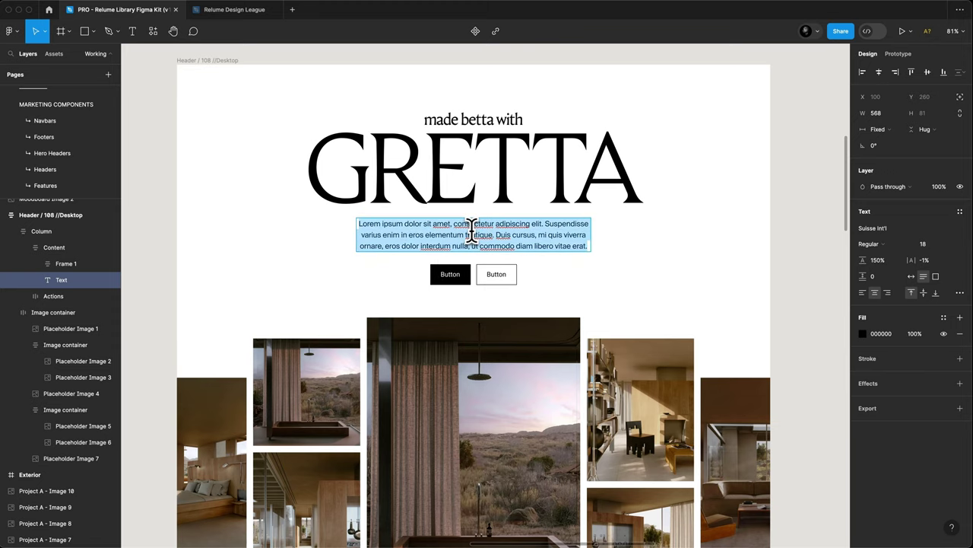
{"action": "key", "text": "super+v"}
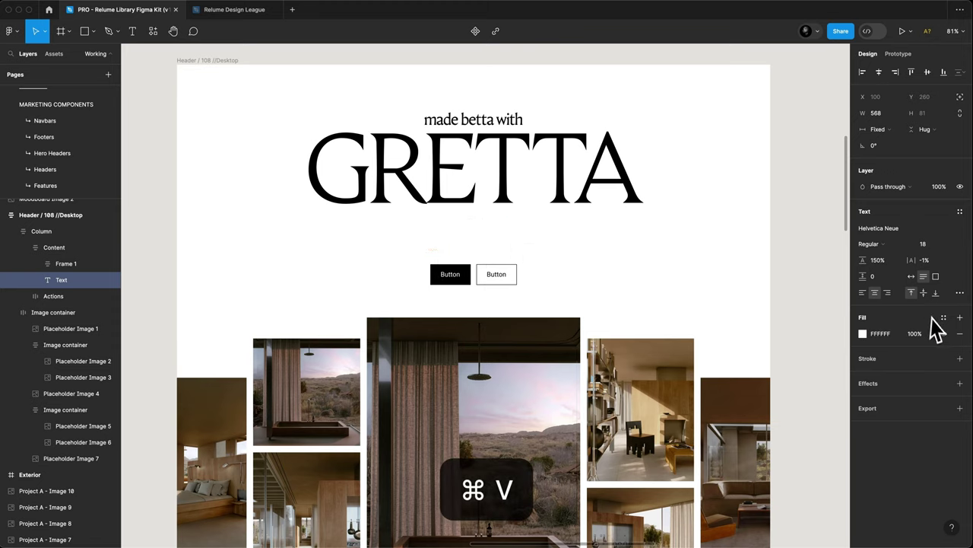
- Restore the paragraph's fill colour to black (000000)
{"action": "left_click", "coordinate": [862, 334]}
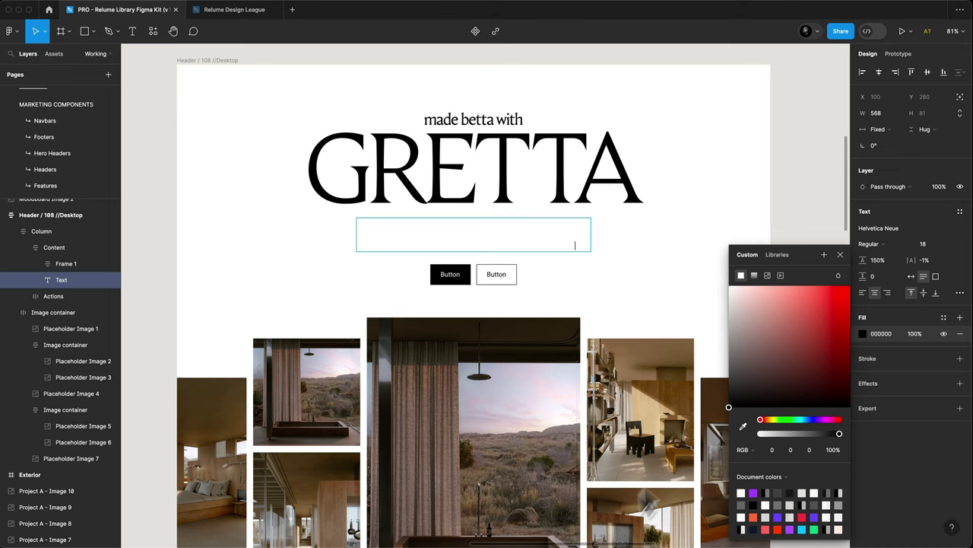
{"action": "key", "text": "super+a"}
{"action": "key", "text": "super+z"}
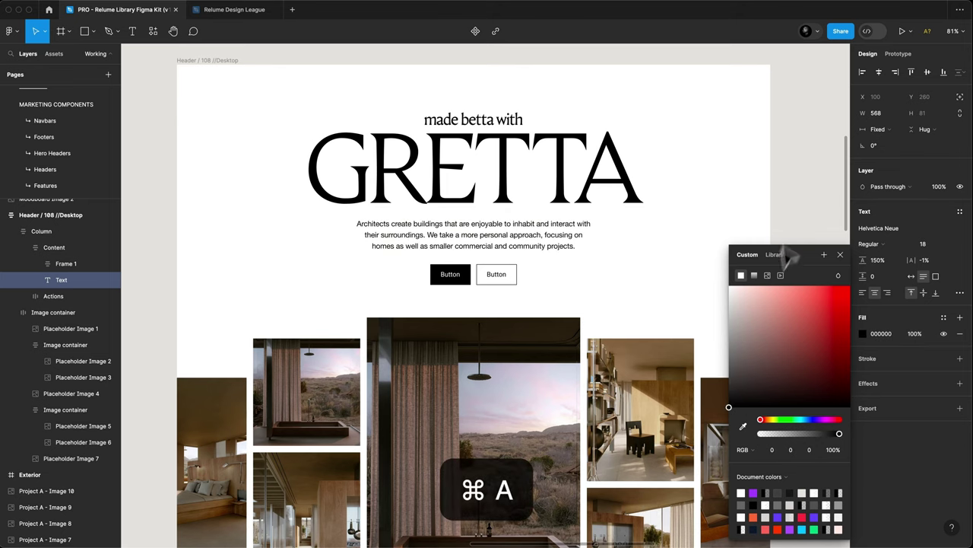
{"action": "left_click", "coordinate": [812, 217]}
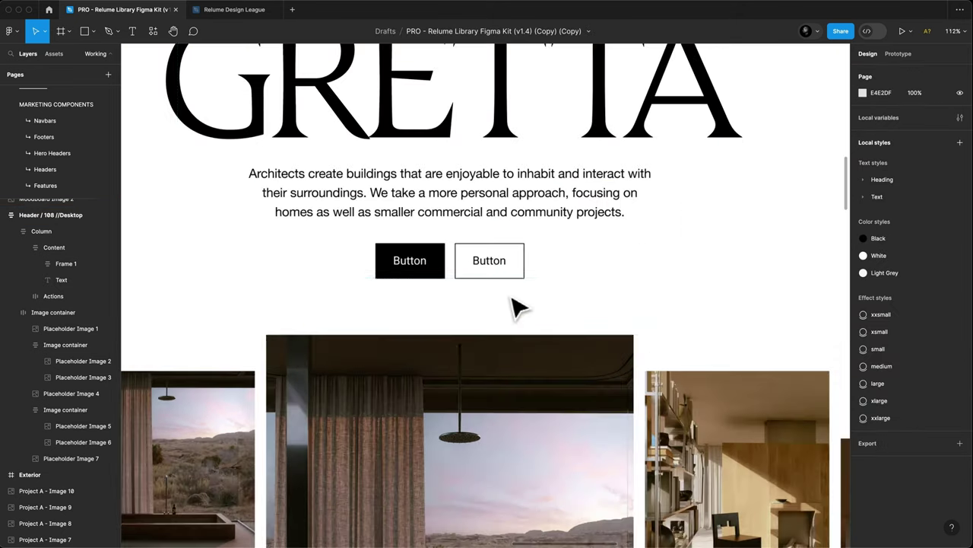
- Detach the button labels' text style and enlarge both labels to size 18
{"action": "scroll", "coordinate": [509, 298], "scroll_direction": "up", "scroll_amount": 5}
{"action": "left_click", "coordinate": [401, 265]}
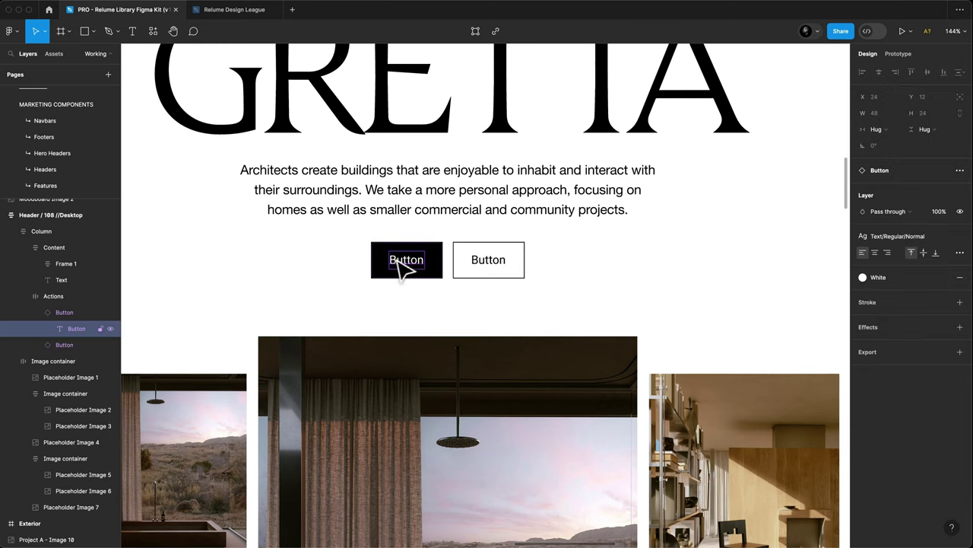
{"action": "left_click", "coordinate": [482, 266], "text": "shift"}
{"action": "left_click", "coordinate": [530, 213]}
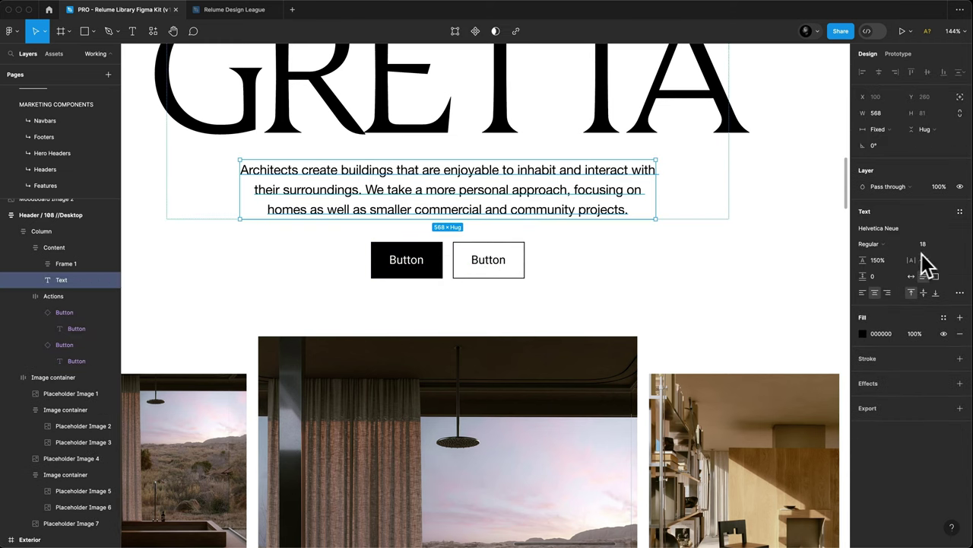
{"action": "left_click", "coordinate": [512, 266]}
{"action": "left_click", "coordinate": [417, 272], "text": "shift"}
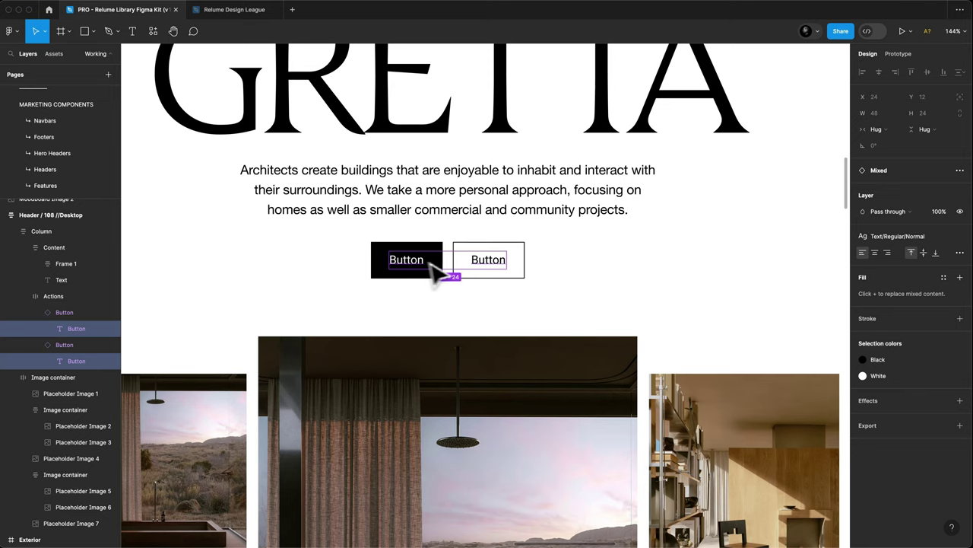
{"action": "left_click", "coordinate": [962, 242]}
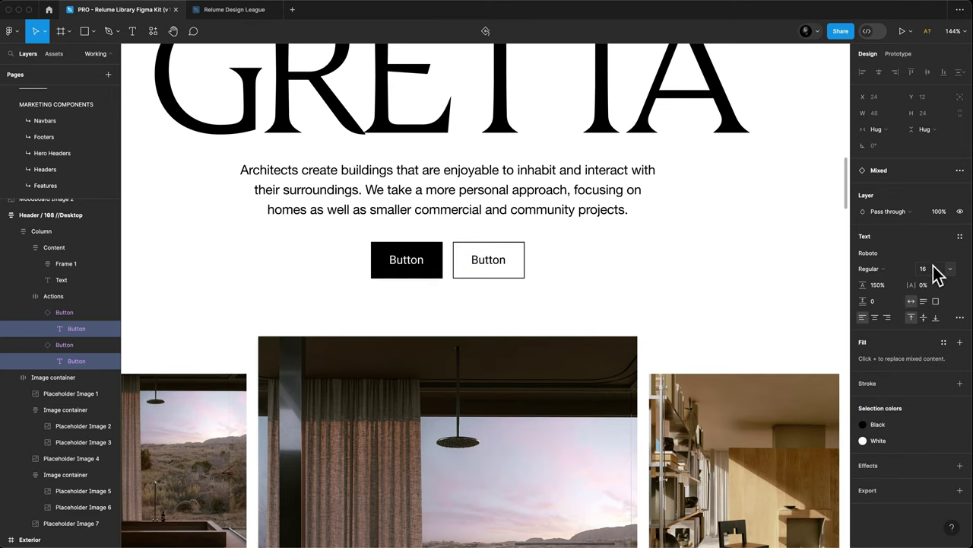
{"action": "type", "text": "18"}
{"action": "key", "text": "Return"}
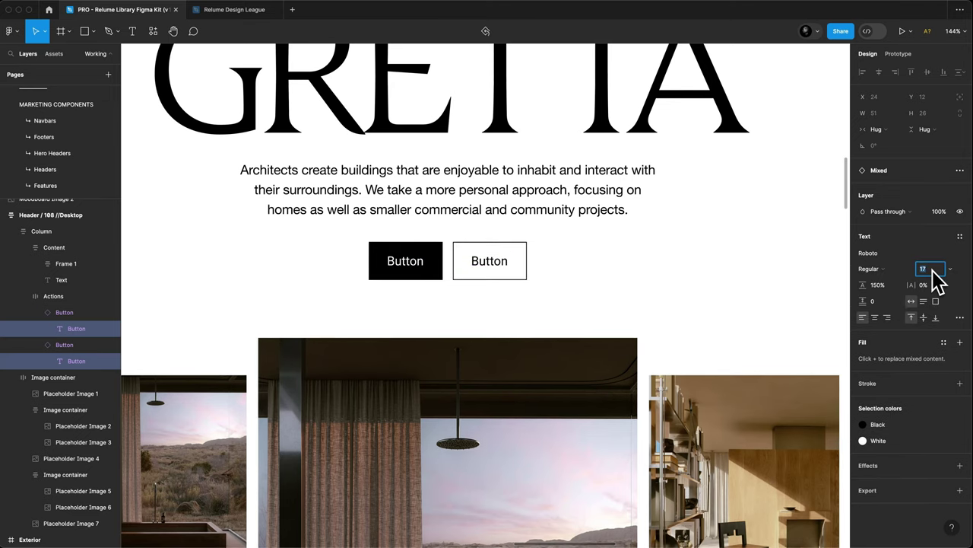
- Give both buttons 32 side padding and 16 vertical padding
{"action": "left_click", "coordinate": [525, 280]}
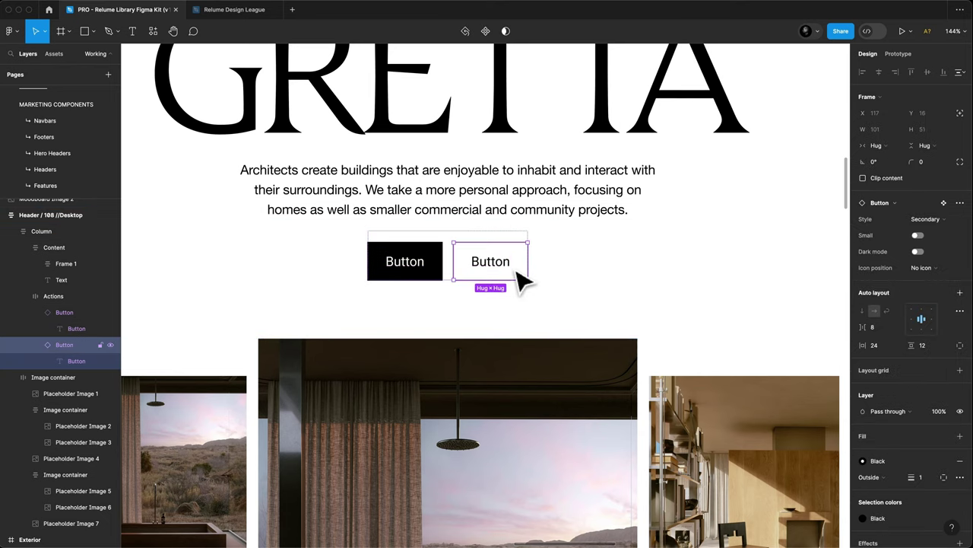
{"action": "left_click", "coordinate": [441, 280], "text": "shift"}
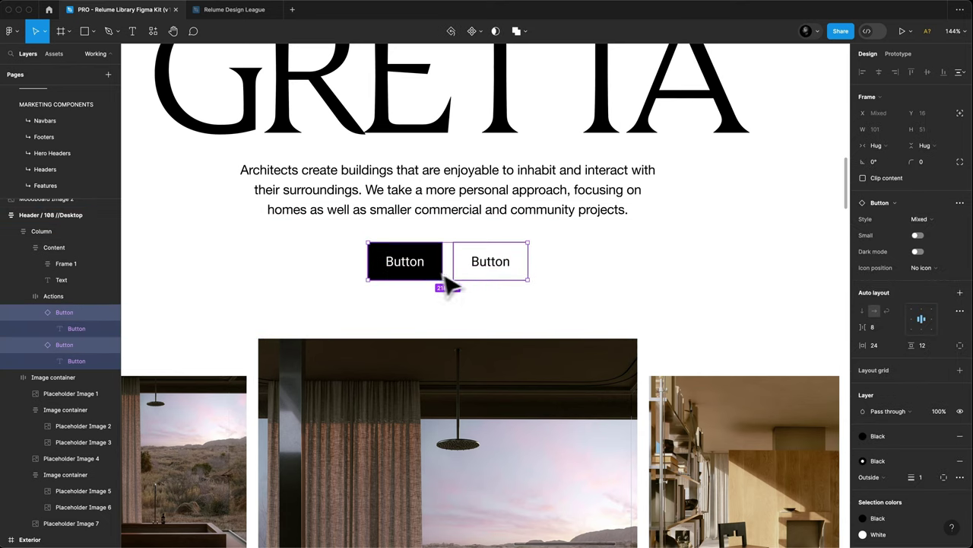
{"action": "left_click", "coordinate": [888, 348]}
{"action": "type", "text": "32"}
{"action": "key", "text": "Return"}
{"action": "left_click", "coordinate": [920, 348]}
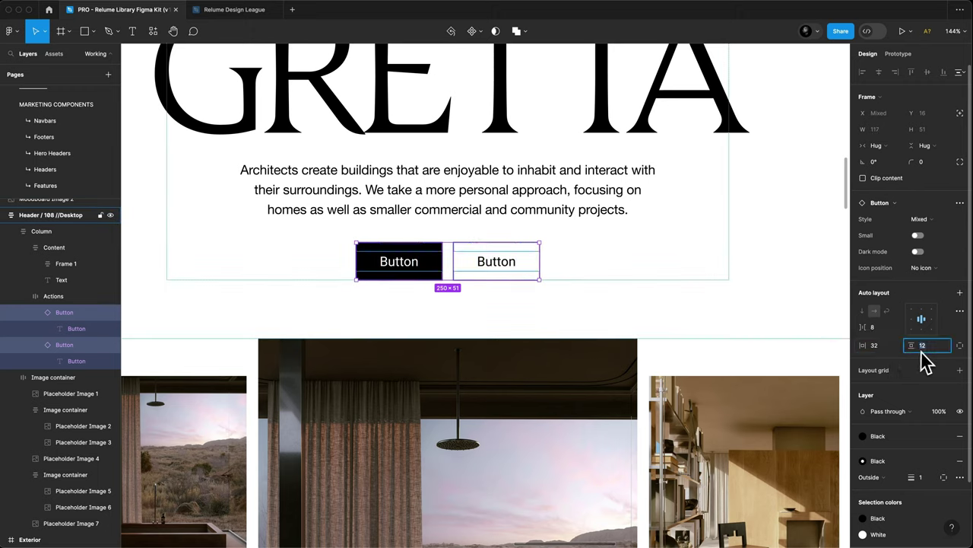
{"action": "type", "text": "16"}
{"action": "key", "text": "Return"}
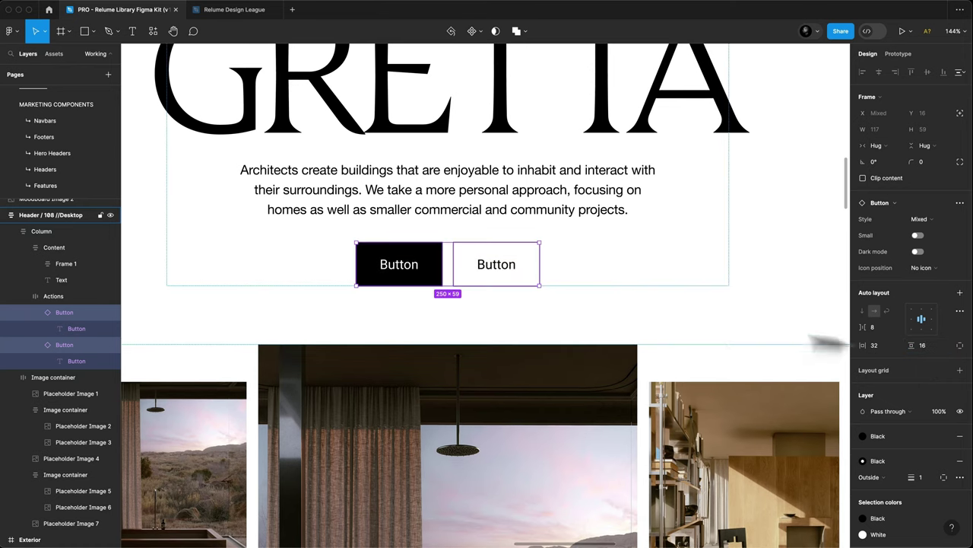
- Set both button labels in Suisse Int'l Semi Bold
{"action": "double_click", "coordinate": [415, 270]}
{"action": "left_click", "coordinate": [514, 276], "text": "shift"}
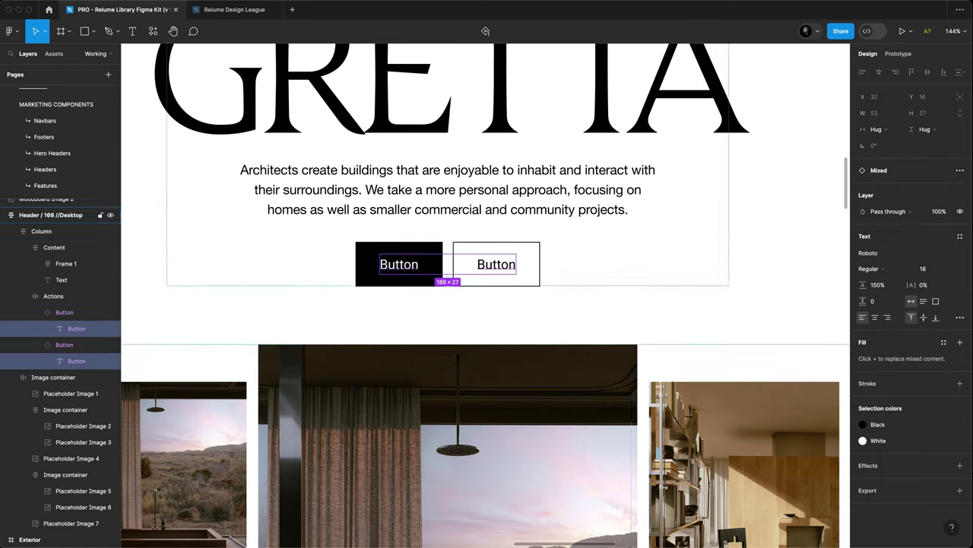
{"action": "left_click", "coordinate": [905, 253]}
{"action": "type", "text": "suiss"}
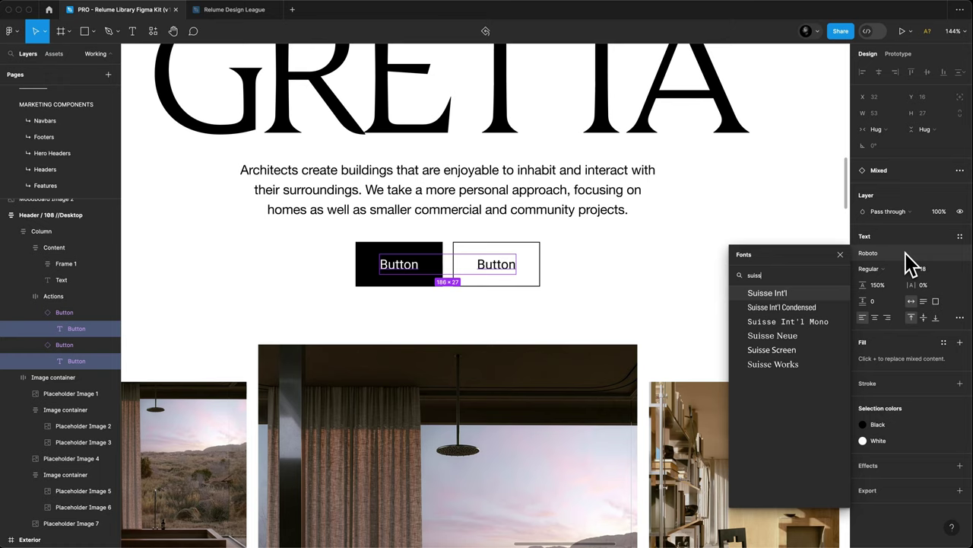
{"action": "left_click", "coordinate": [816, 293]}
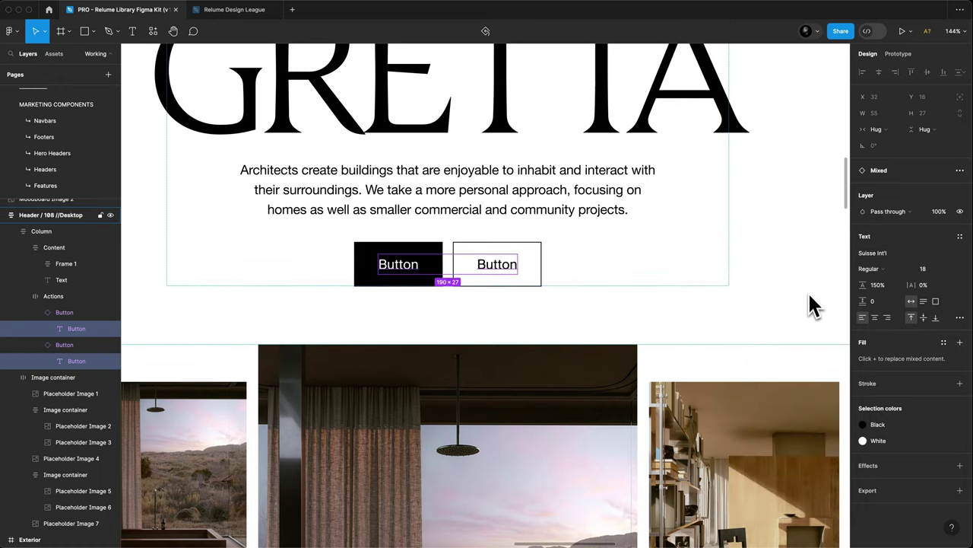
{"action": "left_click", "coordinate": [874, 270]}
{"action": "left_click", "coordinate": [886, 305]}
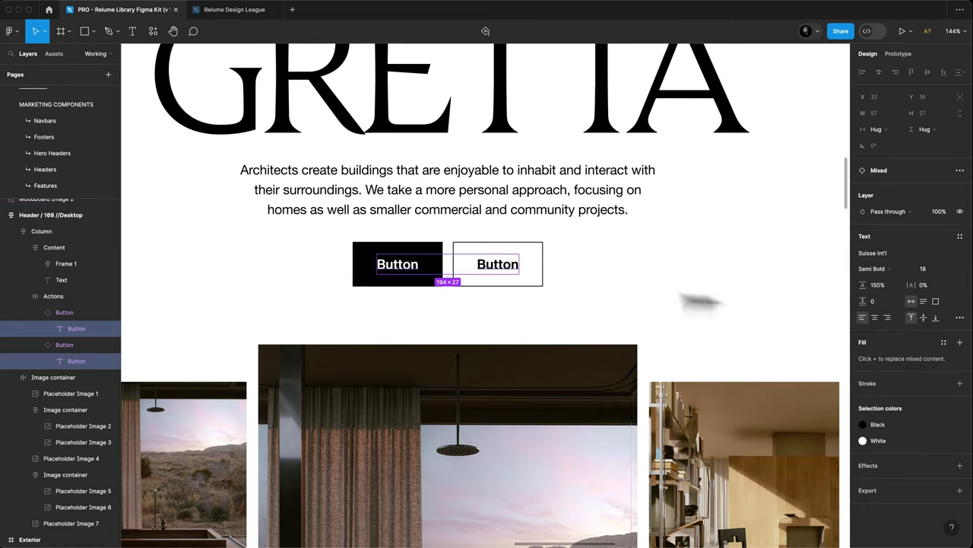
- Relabel the buttons 'Our Work' and 'Get in touch'
{"action": "left_click", "coordinate": [409, 267]}
{"action": "double_click", "coordinate": [405, 268]}
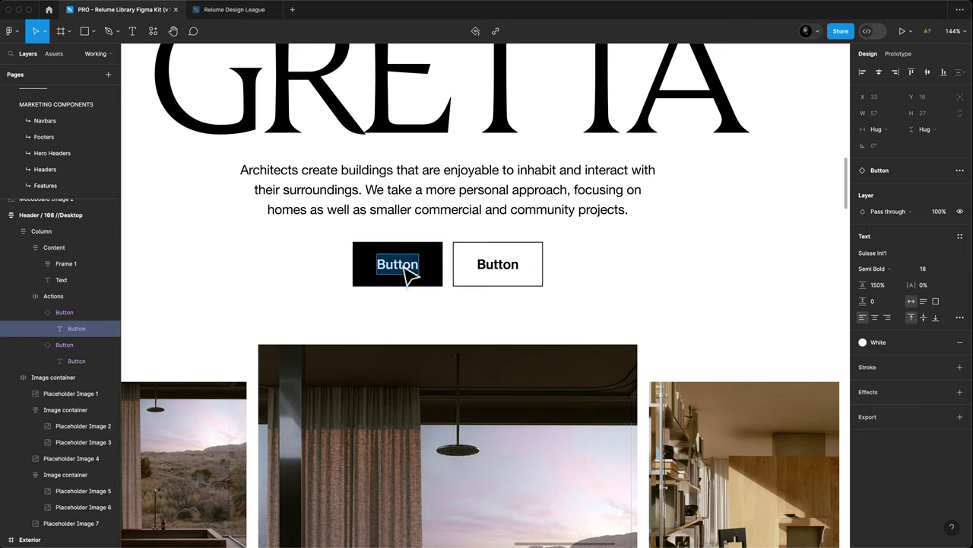
{"action": "type", "text": "C"}
{"action": "type", "text": "ur W"}
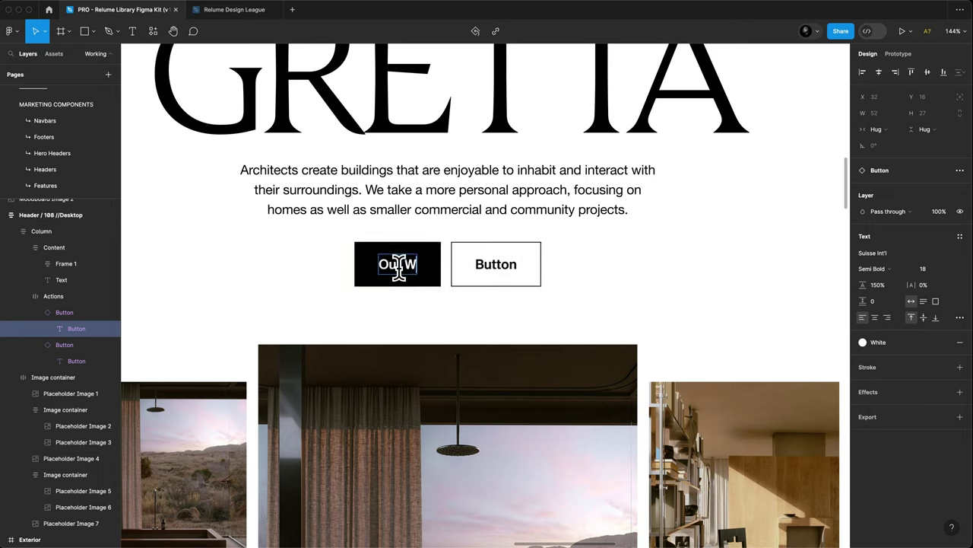
{"action": "type", "text": "ork"}
{"action": "left_click", "coordinate": [486, 266]}
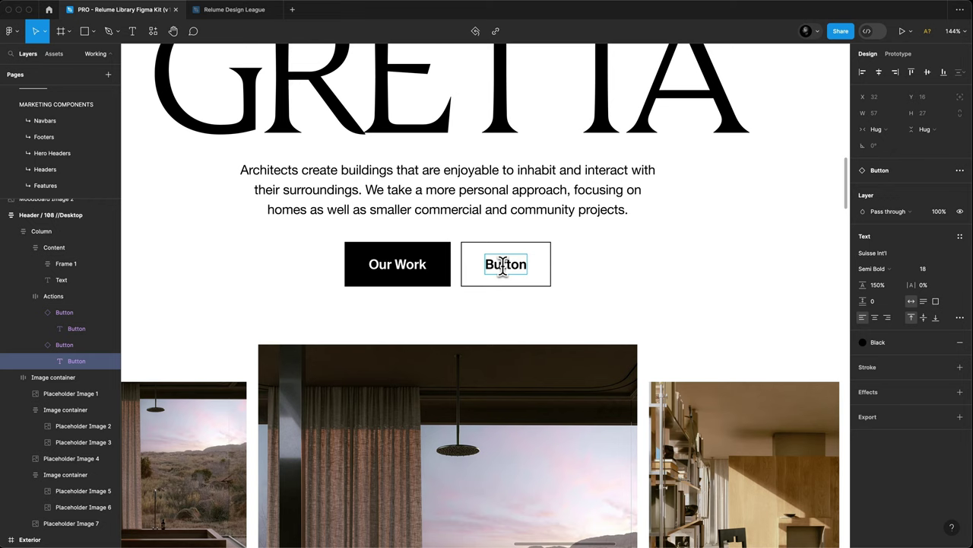
{"action": "double_click", "coordinate": [498, 266]}
{"action": "type", "text": "Cet in to"}
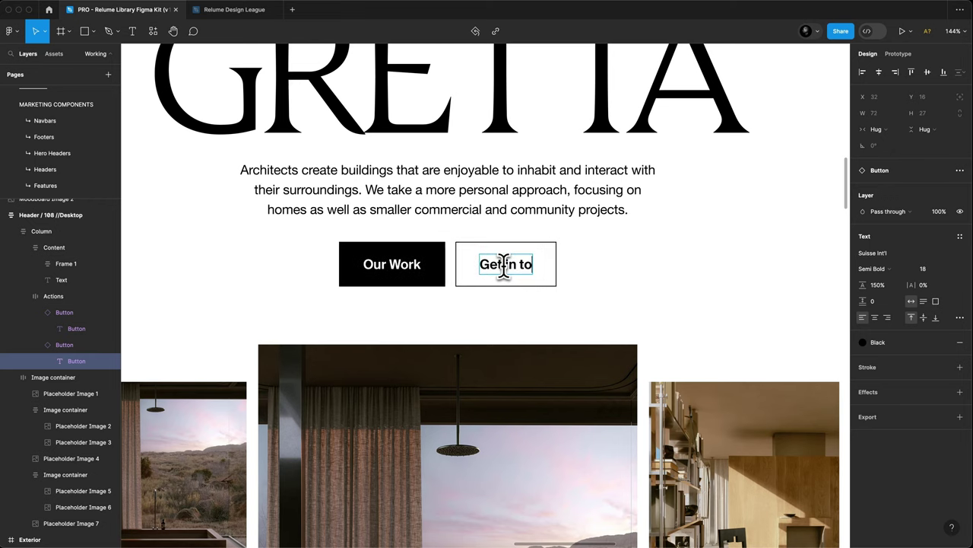
{"action": "type", "text": "uch"}
{"action": "key", "text": "Escape"}
- Round the top-left and top-right corners of Placeholder Image 4 to 300
{"action": "scroll", "coordinate": [508, 277], "scroll_direction": "down", "scroll_amount": 5}
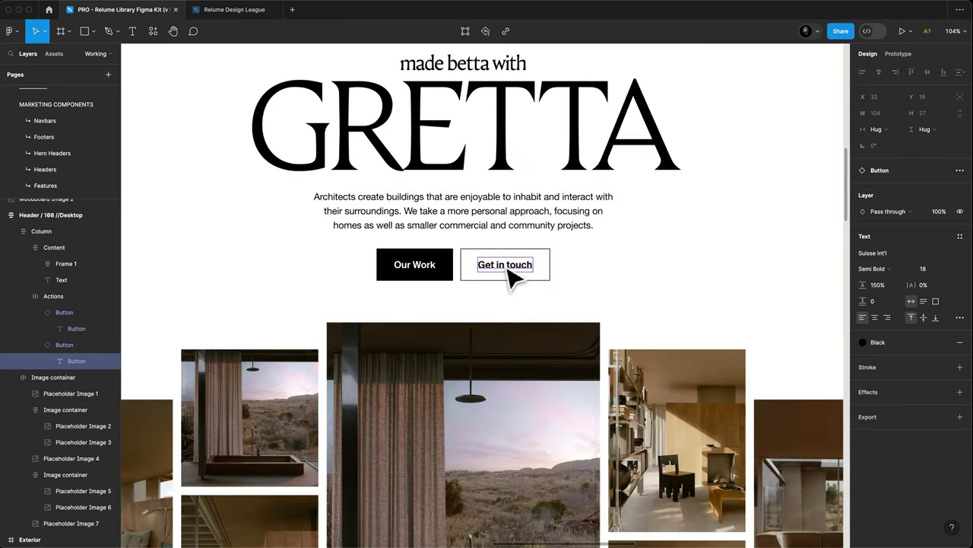
{"action": "key", "text": "Escape"}
{"action": "key", "text": "Escape"}
{"action": "key", "text": "Escape"}
{"action": "scroll", "coordinate": [495, 256], "scroll_direction": "down", "scroll_amount": 3}
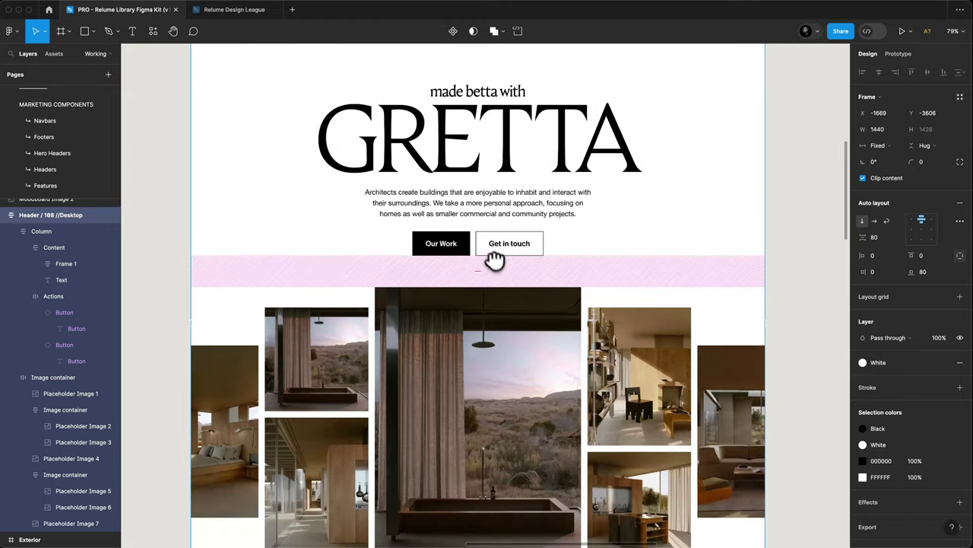
{"action": "left_click", "coordinate": [776, 281]}
{"action": "scroll", "coordinate": [778, 285], "scroll_direction": "down", "scroll_amount": 1}
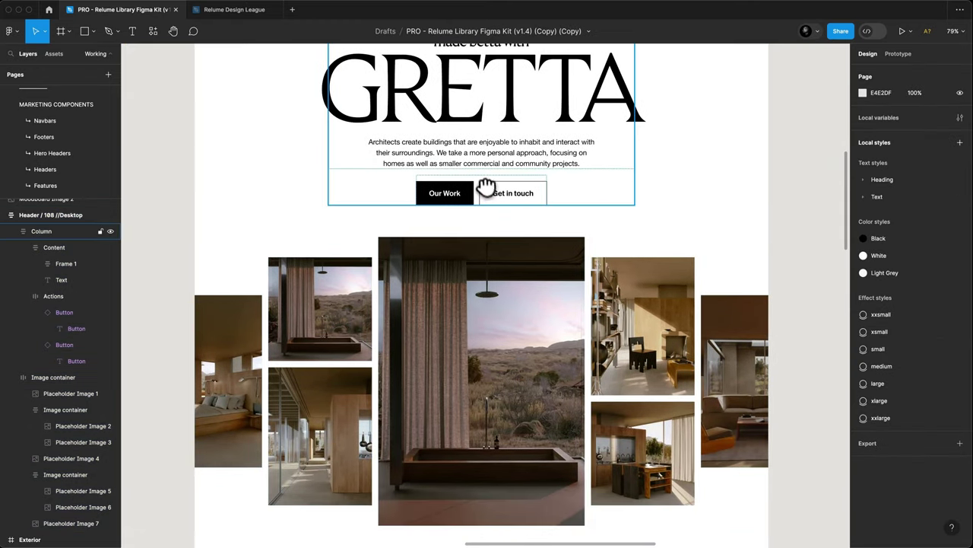
{"action": "scroll", "coordinate": [479, 228], "scroll_direction": "up", "scroll_amount": 2}
{"action": "scroll", "coordinate": [474, 245], "scroll_direction": "up", "scroll_amount": 1}
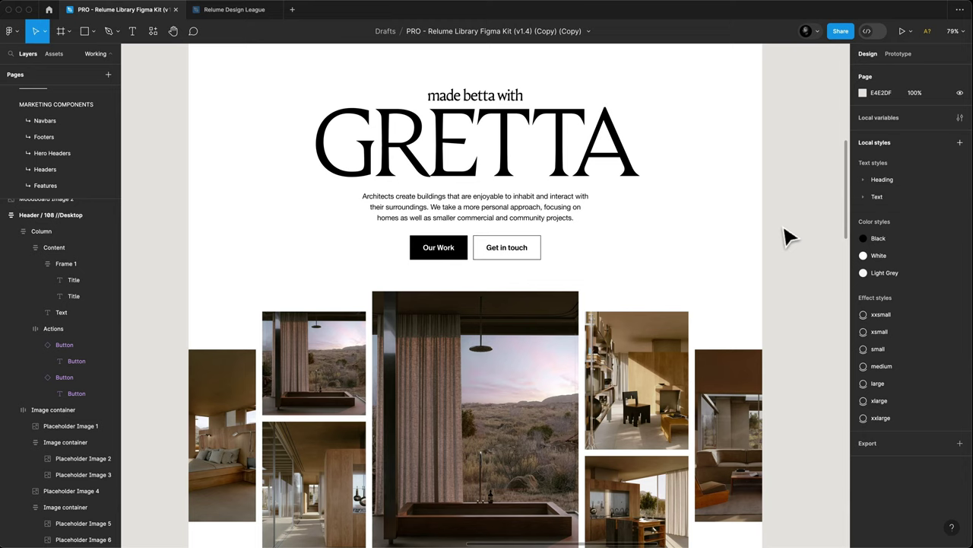
{"action": "scroll", "coordinate": [608, 193], "scroll_direction": "down", "scroll_amount": 1}
{"action": "scroll", "coordinate": [582, 194], "scroll_direction": "down", "scroll_amount": 1}
{"action": "scroll", "coordinate": [581, 223], "scroll_direction": "down", "scroll_amount": 1}
{"action": "scroll", "coordinate": [582, 223], "scroll_direction": "down", "scroll_amount": 1}
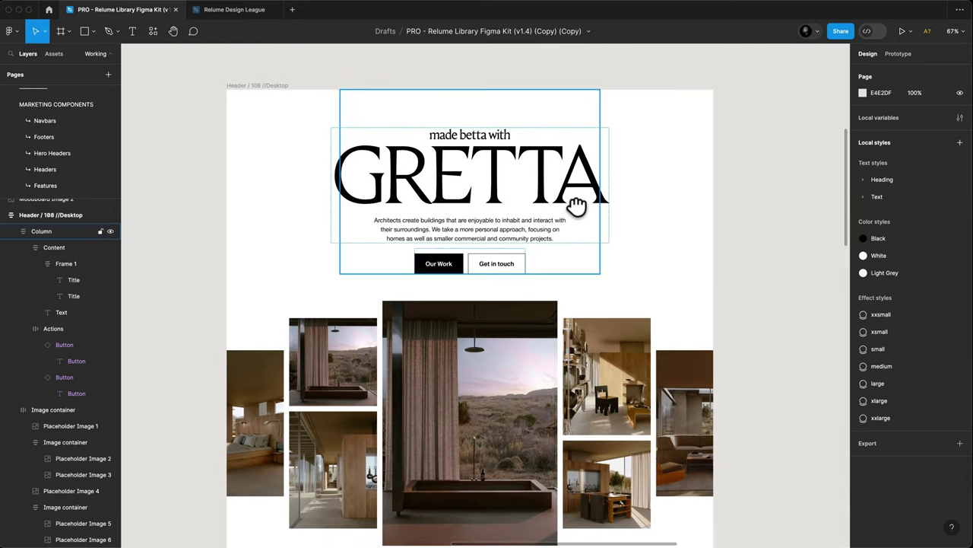
{"action": "scroll", "coordinate": [582, 219], "scroll_direction": "down", "scroll_amount": 2}
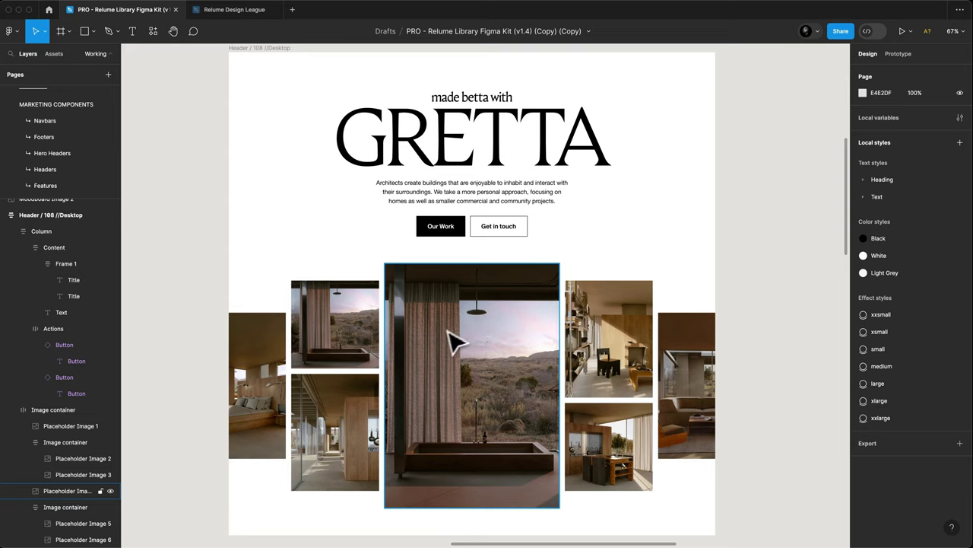
{"action": "double_click", "coordinate": [460, 376]}
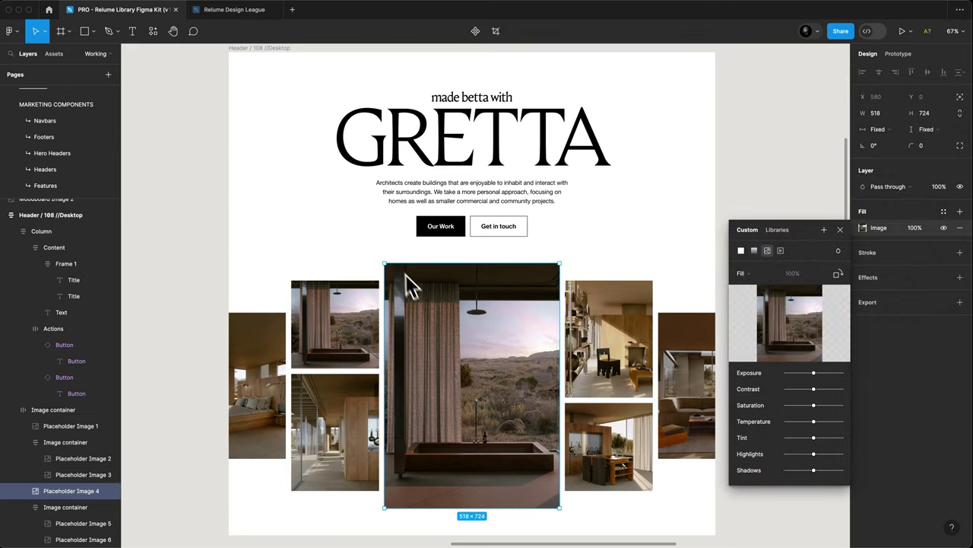
{"action": "left_click", "coordinate": [960, 145]}
{"action": "type", "text": "300"}
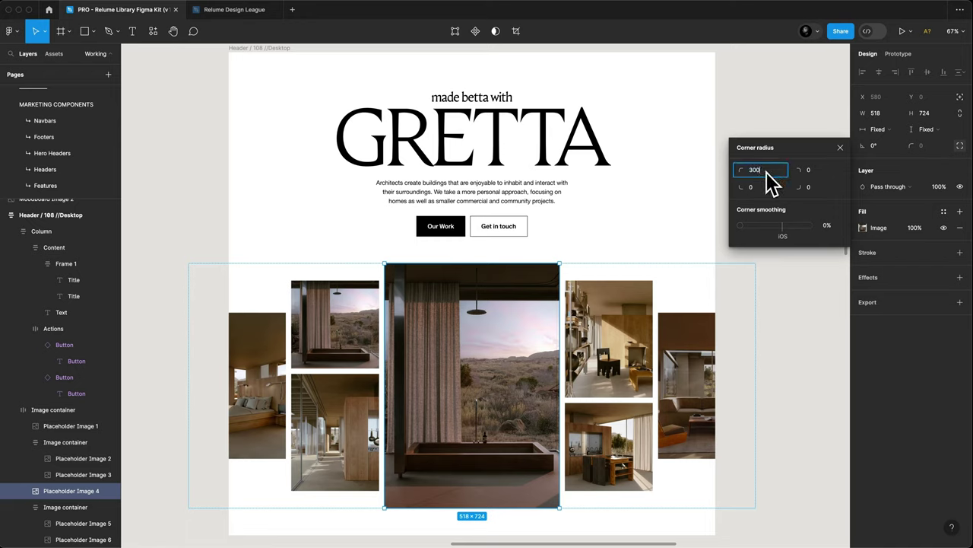
{"action": "key", "text": "Tab"}
{"action": "type", "text": "300"}
{"action": "key", "text": "Return"}
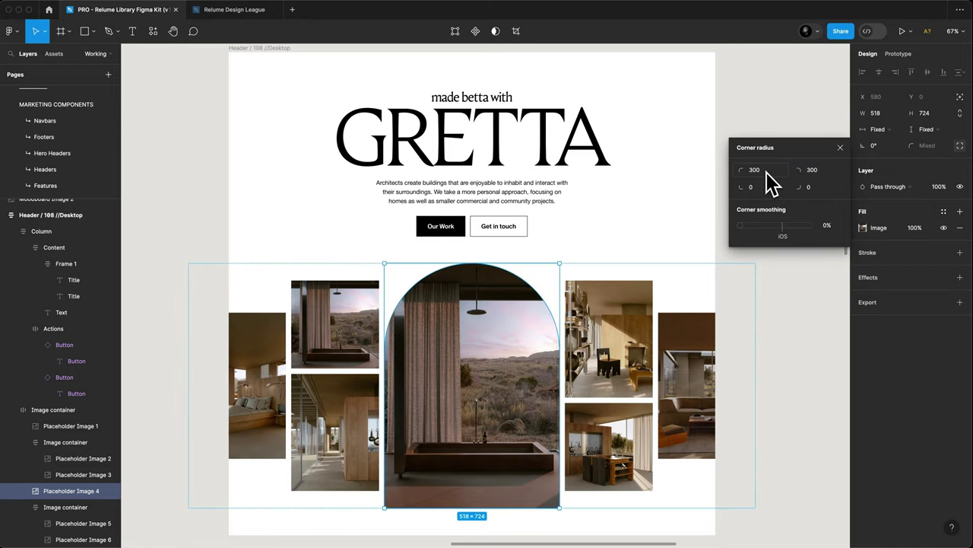
{"action": "left_click", "coordinate": [749, 112]}
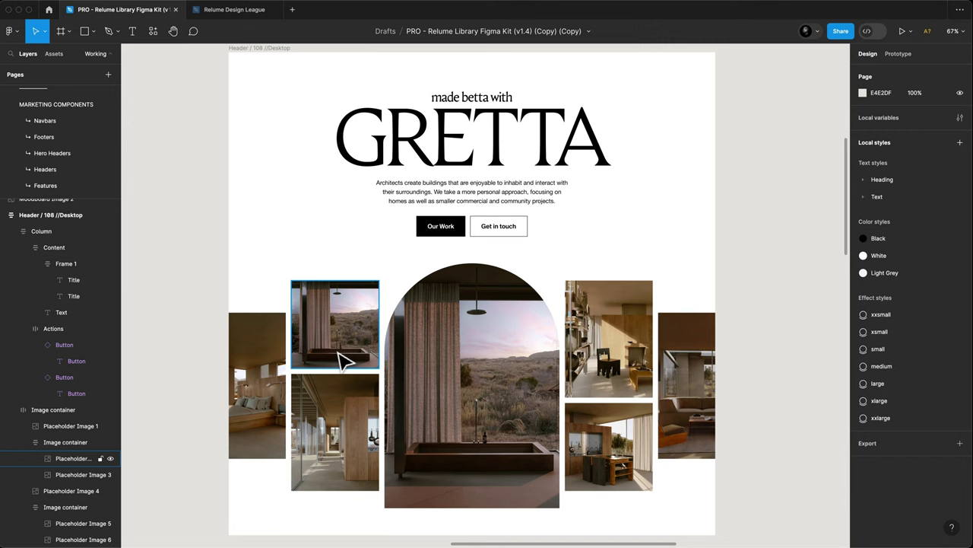
- Give the six surrounding gallery images a small corner radius
{"action": "left_click", "coordinate": [342, 357]}
{"action": "left_click", "coordinate": [266, 392], "text": "shift"}
{"action": "left_click", "coordinate": [335, 429], "text": "shift"}
{"action": "left_click", "coordinate": [609, 339], "text": "shift"}
{"action": "left_click", "coordinate": [608, 449], "text": "shift"}
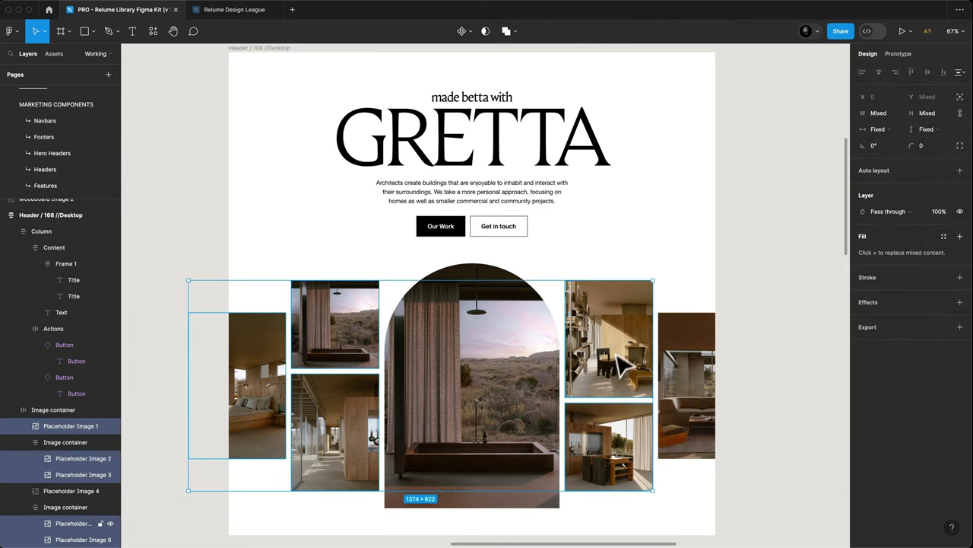
{"action": "left_click", "coordinate": [684, 384], "text": "shift"}
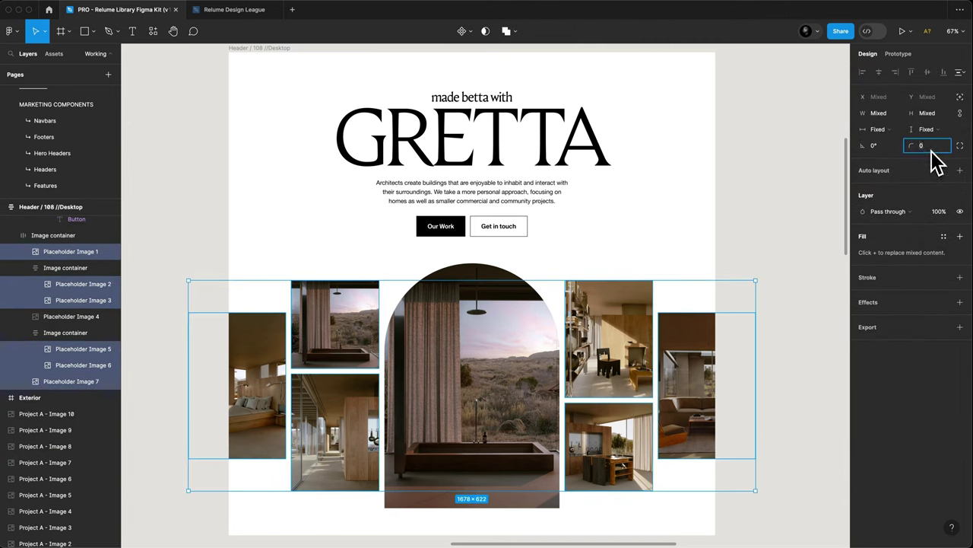
{"action": "type", "text": "2"}
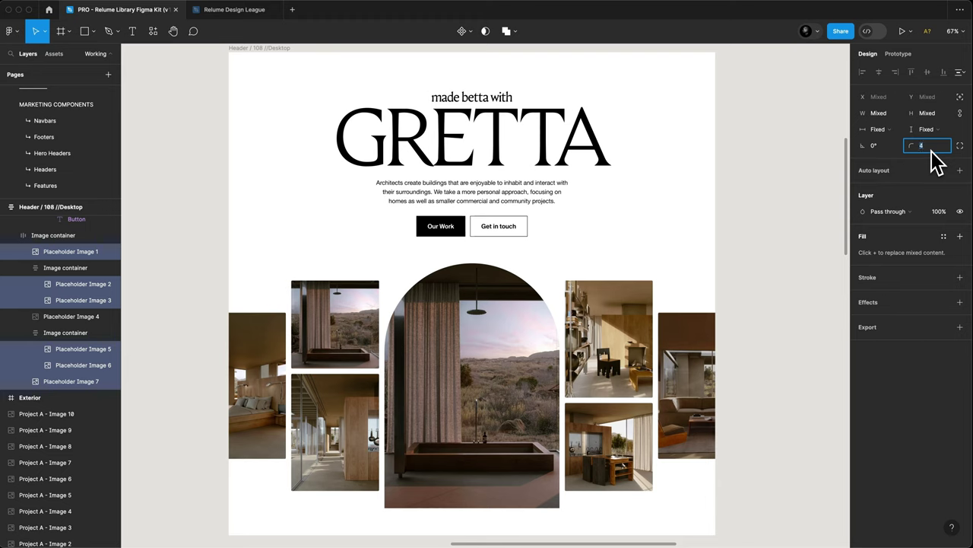
{"action": "key", "text": "Return"}
{"action": "key", "text": "Escape"}
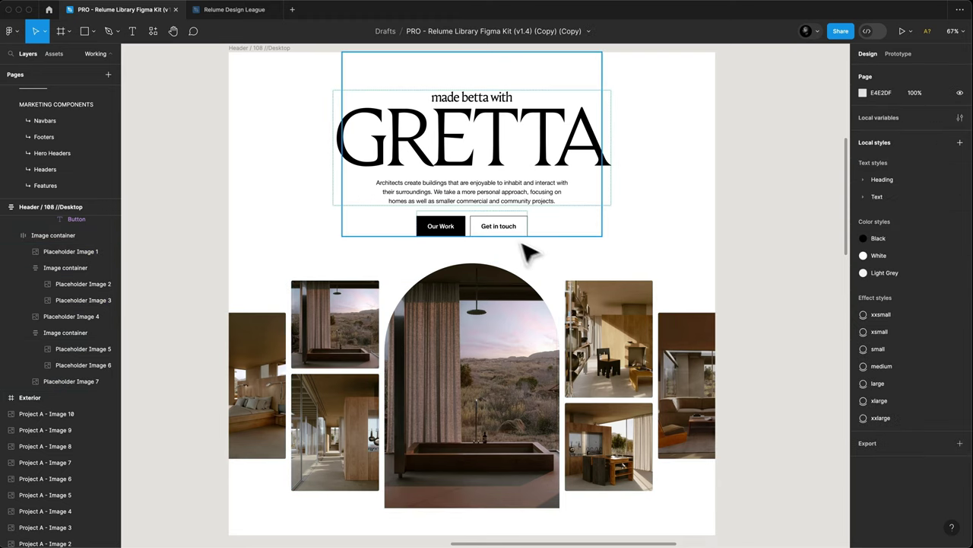
- Round both button components' corners to radius 2
{"action": "left_click", "coordinate": [504, 228]}
{"action": "left_click", "coordinate": [437, 228], "text": "shift"}
{"action": "key", "text": "shift+Return"}
{"action": "type", "text": "2"}
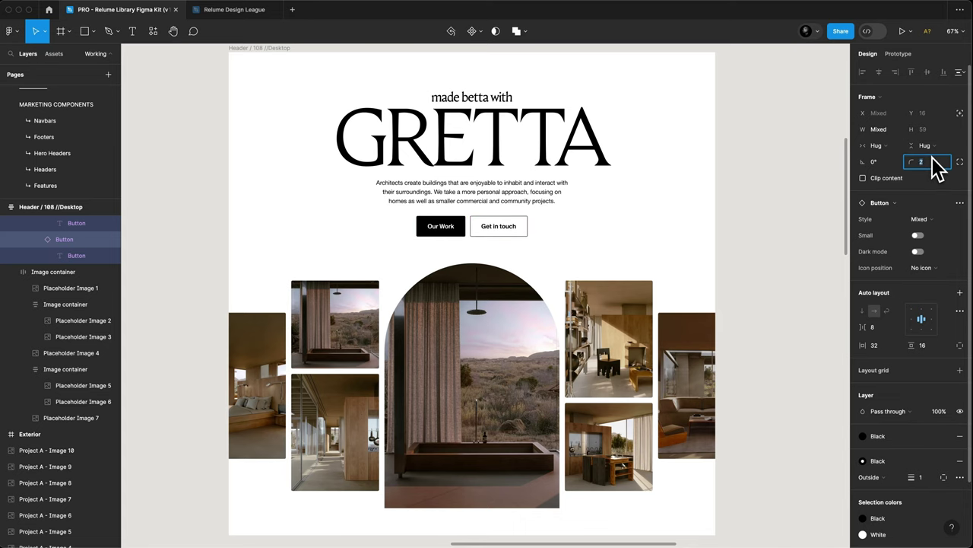
{"action": "key", "text": "Return"}
{"action": "left_click", "coordinate": [738, 300]}
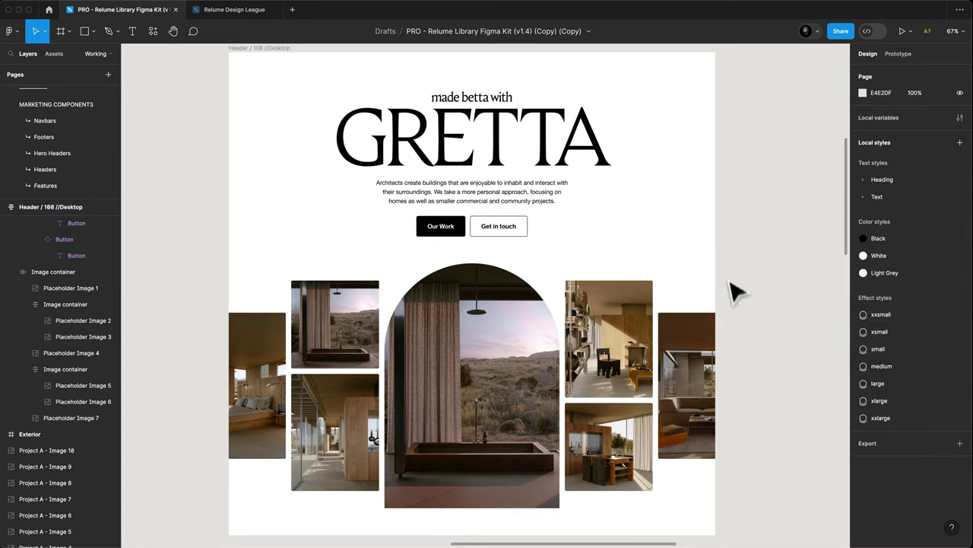
- Place a copy of the six-swatch colour strip beside the GRETTA frame
{"action": "scroll", "coordinate": [739, 259], "scroll_direction": "up", "scroll_amount": 1}
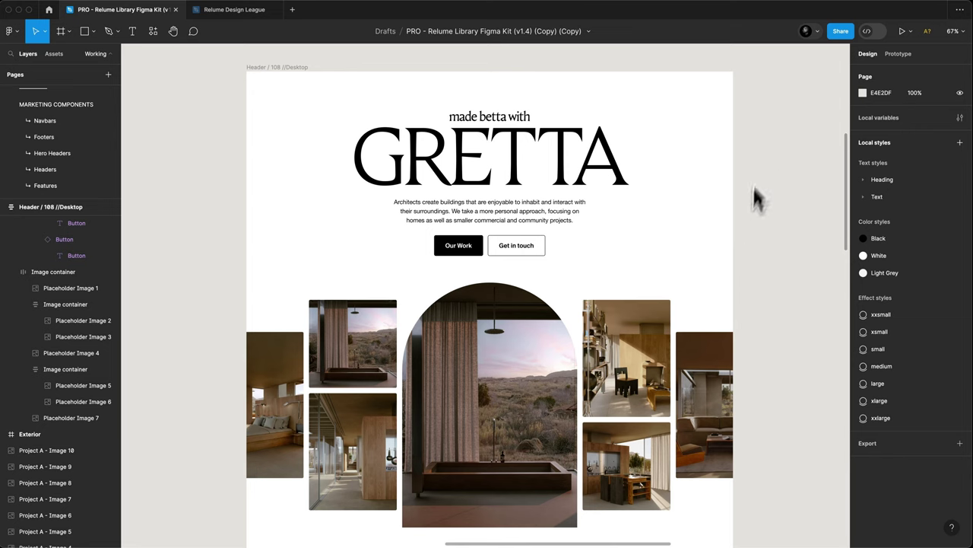
{"action": "scroll", "coordinate": [753, 191], "scroll_direction": "down", "scroll_amount": 5}
{"action": "mouse_move", "coordinate": [780, 128]}
{"action": "left_mouse_down"}
{"action": "mouse_move", "coordinate": [642, 267]}
{"action": "mouse_move", "coordinate": [453, 378]}
{"action": "mouse_move", "coordinate": [338, 351]}
{"action": "left_mouse_up"}
{"action": "mouse_move", "coordinate": [647, 170]}
{"action": "left_mouse_down"}
{"action": "mouse_move", "coordinate": [583, 330]}
{"action": "mouse_move", "coordinate": [684, 187]}
{"action": "left_mouse_up"}
{"action": "left_click_drag", "start_coordinate": [749, 99], "coordinate": [431, 343]}
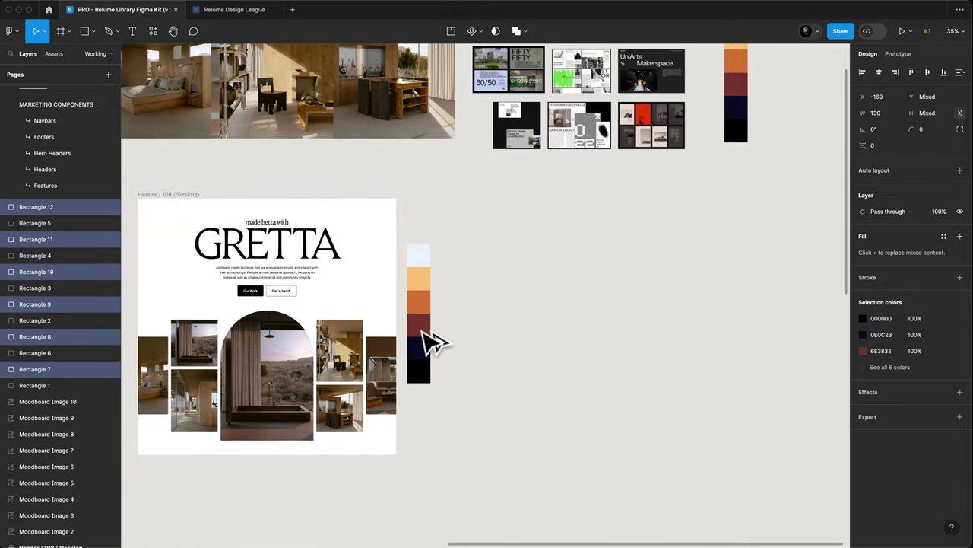
{"action": "scroll", "coordinate": [431, 343], "scroll_direction": "up", "scroll_amount": 2}
{"action": "scroll", "coordinate": [581, 309], "scroll_direction": "up", "scroll_amount": 2}
{"action": "scroll", "coordinate": [563, 327], "scroll_direction": "up", "scroll_amount": 2}
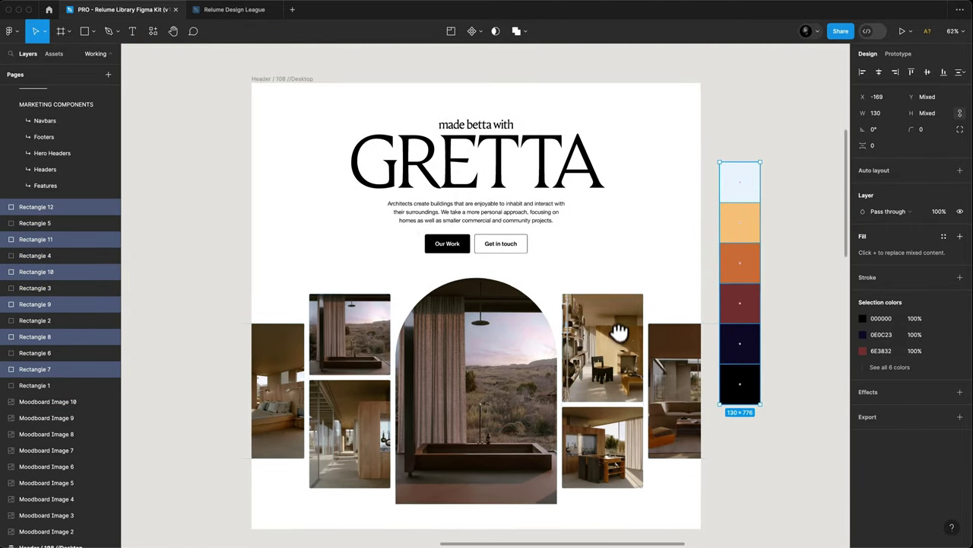
{"action": "left_click", "coordinate": [767, 149]}
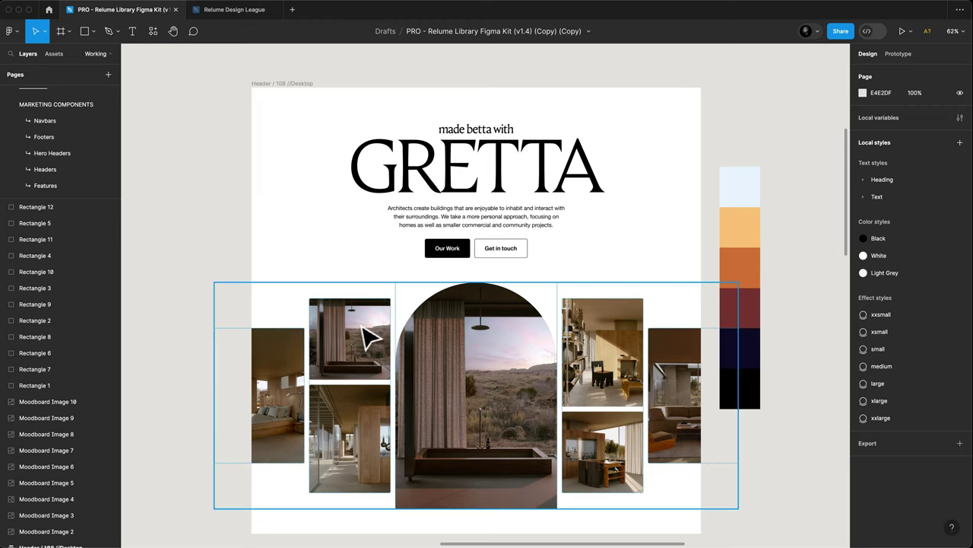
- Copy the properties of the exterior house photo Project A - Image 1
{"action": "scroll", "coordinate": [387, 366], "scroll_direction": "down", "scroll_amount": 3}
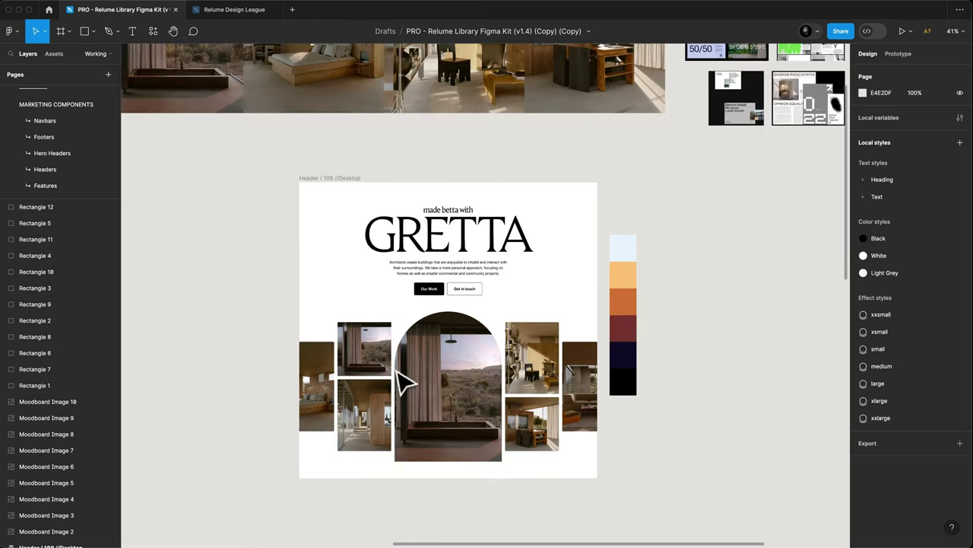
{"action": "left_click", "coordinate": [643, 133]}
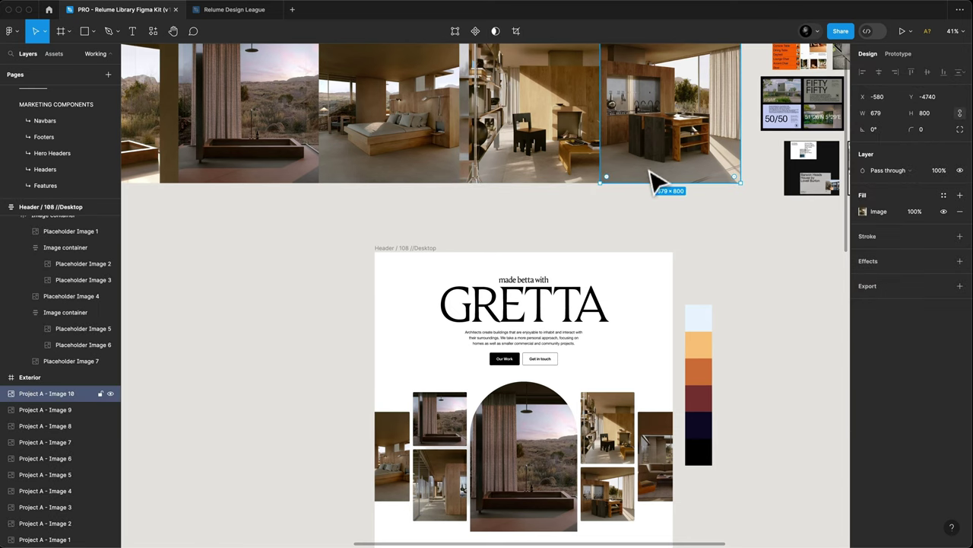
{"action": "key", "text": "ctrl+alt+c"}
{"action": "left_click_drag", "start_coordinate": [306, 308], "coordinate": [719, 412]}
{"action": "scroll", "coordinate": [719, 412], "scroll_direction": "left", "scroll_amount": 5}
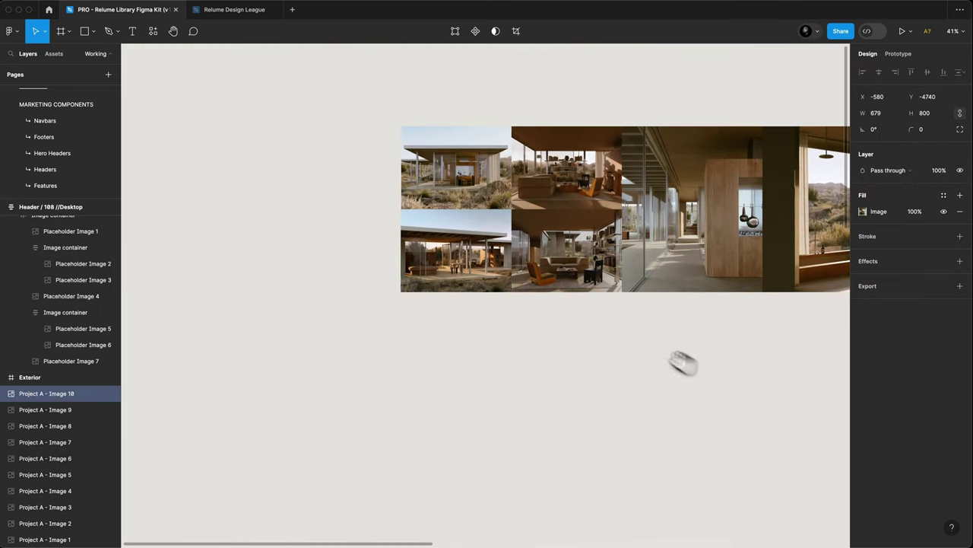
{"action": "left_click", "coordinate": [461, 185]}
{"action": "key", "text": "ctrl+alt+c"}
{"action": "scroll", "coordinate": [583, 311], "scroll_direction": "right", "scroll_amount": 5}
{"action": "scroll", "coordinate": [394, 304], "scroll_direction": "right", "scroll_amount": 5}
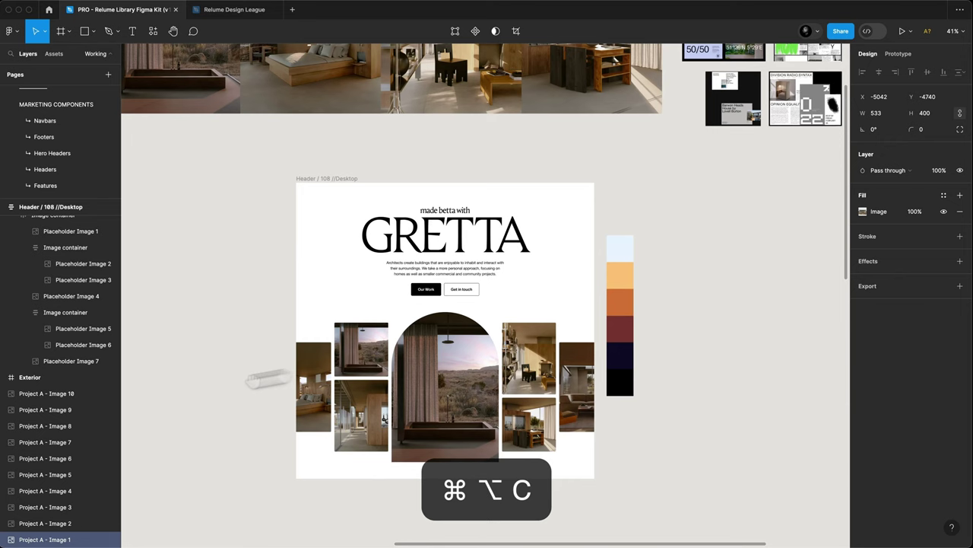
- Paste the exterior house photo onto the arched central image
{"action": "left_click", "coordinate": [363, 350]}
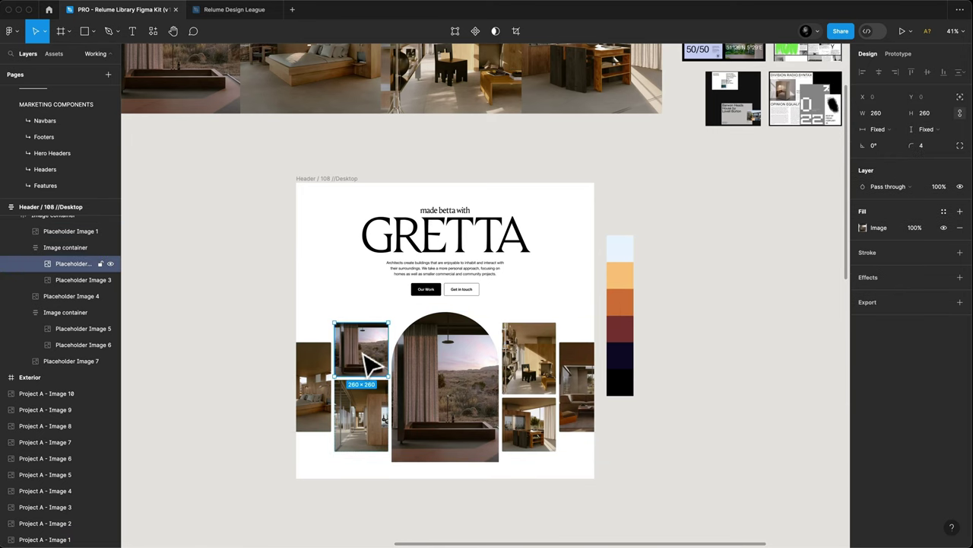
{"action": "left_click", "coordinate": [468, 375]}
{"action": "key", "text": "ctrl+alt+v"}
{"action": "left_click", "coordinate": [613, 430]}
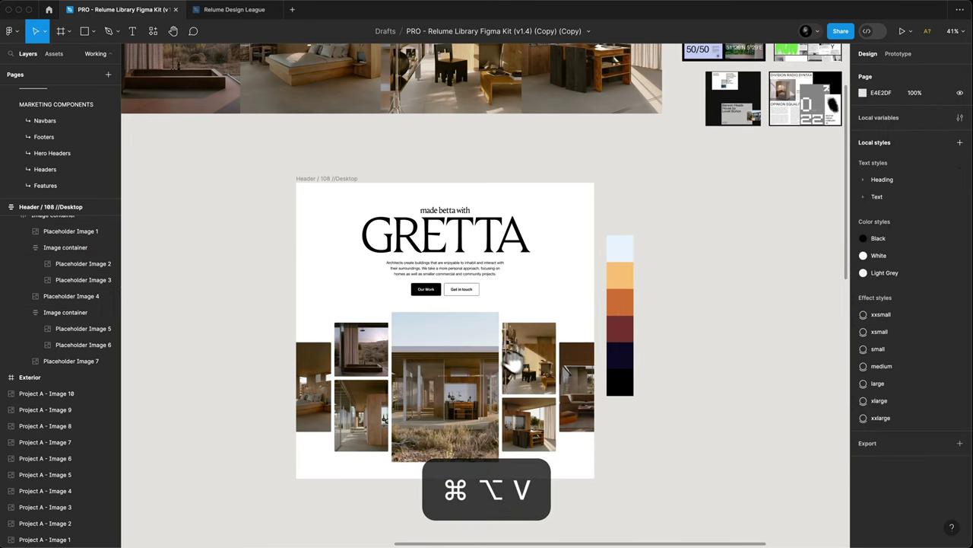
- Restore 300 radius on the central image's top-left and top-right corners
{"action": "scroll", "coordinate": [462, 413], "scroll_direction": "up", "scroll_amount": 2}
{"action": "left_click", "coordinate": [456, 388]}
{"action": "left_click", "coordinate": [958, 146]}
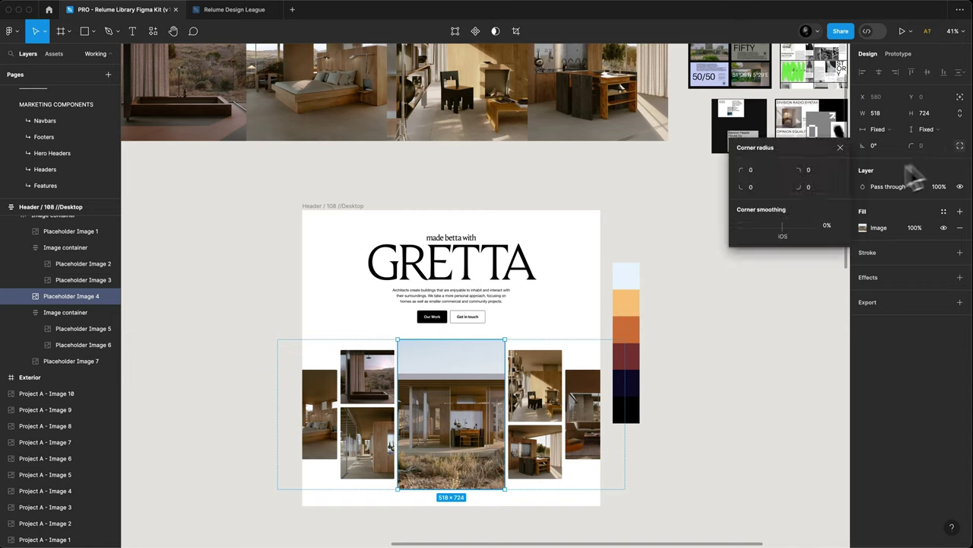
{"action": "type", "text": "30"}
{"action": "key", "text": "Tab"}
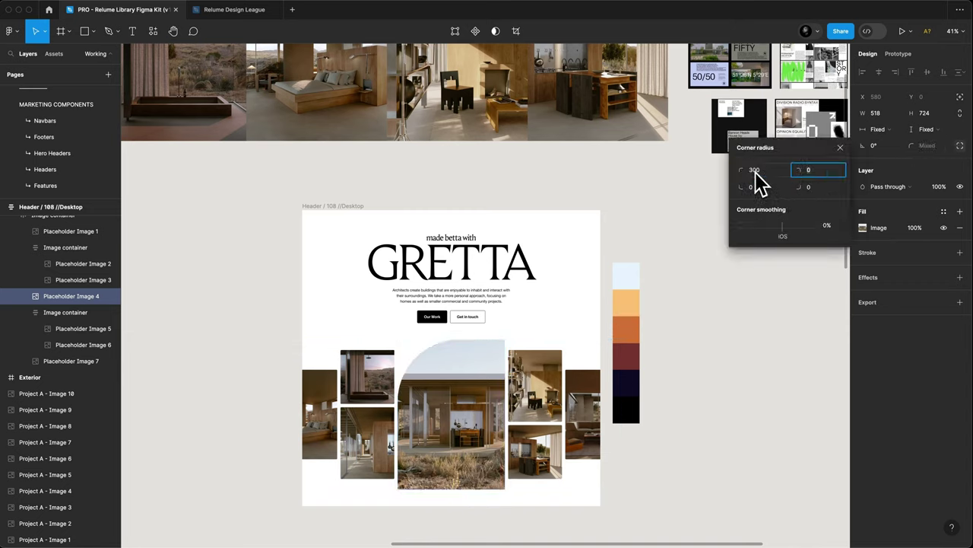
{"action": "key", "text": "Return"}
{"action": "left_click", "coordinate": [672, 352]}
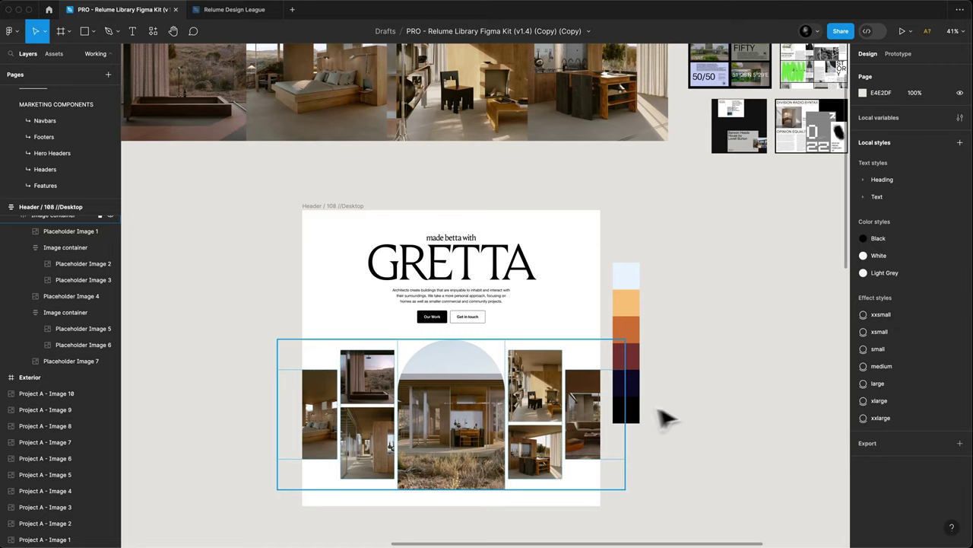
- Move the copied colour swatches into the header frame
{"action": "scroll", "coordinate": [533, 401], "scroll_direction": "up", "scroll_amount": 3}
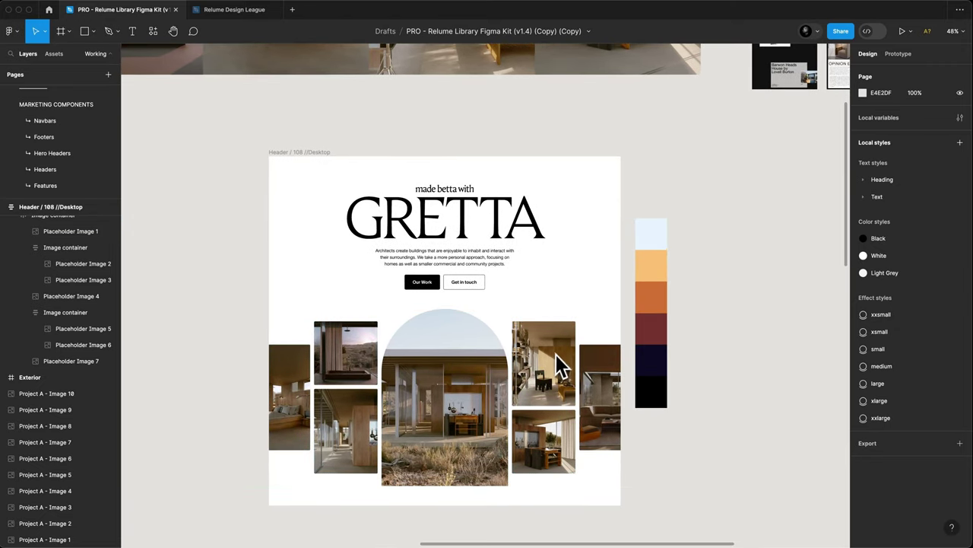
{"action": "scroll", "coordinate": [601, 305], "scroll_direction": "down", "scroll_amount": 2}
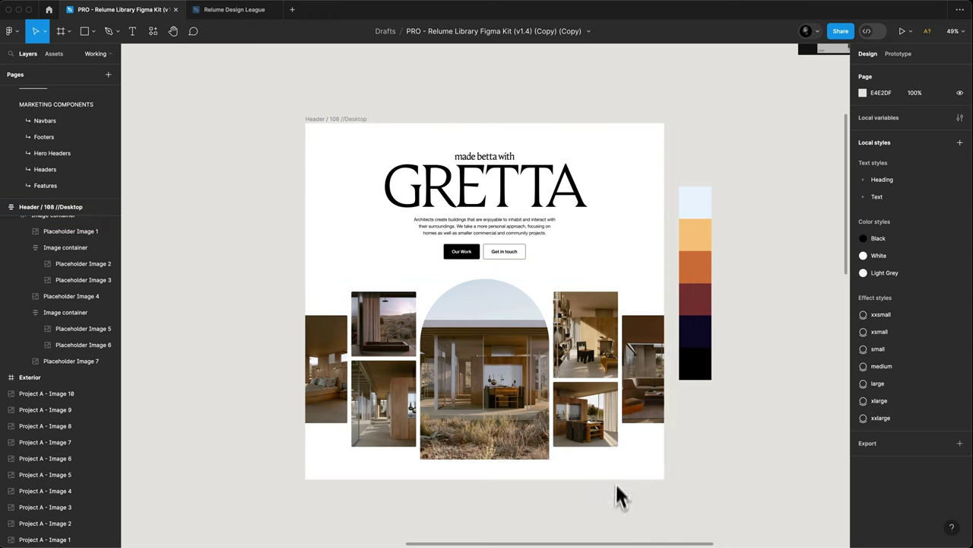
{"action": "left_click_drag", "start_coordinate": [618, 496], "coordinate": [565, 509]}
{"action": "mouse_move", "coordinate": [718, 181]}
{"action": "left_mouse_down"}
{"action": "mouse_move", "coordinate": [663, 387]}
{"action": "mouse_move", "coordinate": [233, 398]}
{"action": "left_mouse_up"}
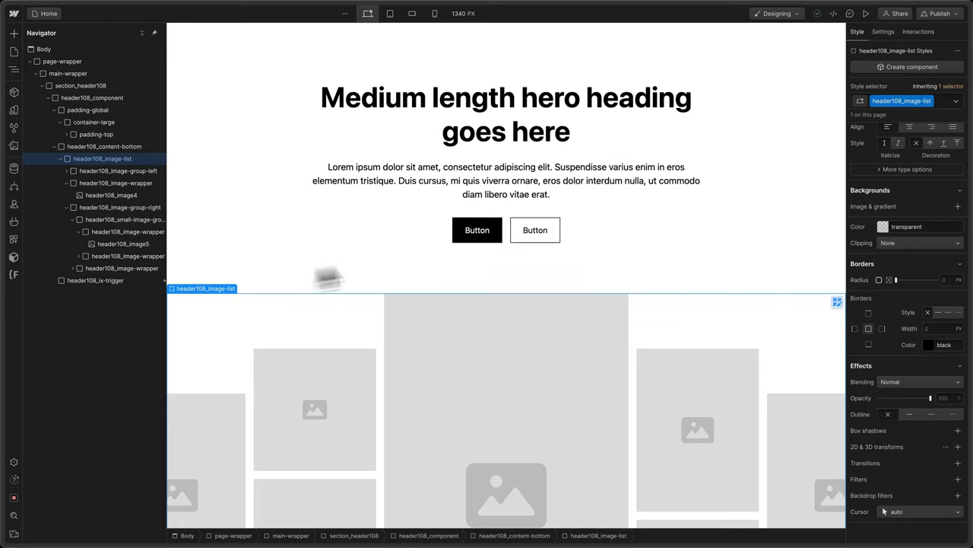
{"action": "scroll", "coordinate": [474, 254], "scroll_direction": "down", "scroll_amount": 3}
{"action": "scroll", "coordinate": [474, 254], "scroll_direction": "up", "scroll_amount": 3}
{"action": "scroll", "coordinate": [474, 254], "scroll_direction": "down", "scroll_amount": 3}
{"action": "scroll", "coordinate": [474, 254], "scroll_direction": "up", "scroll_amount": 3}
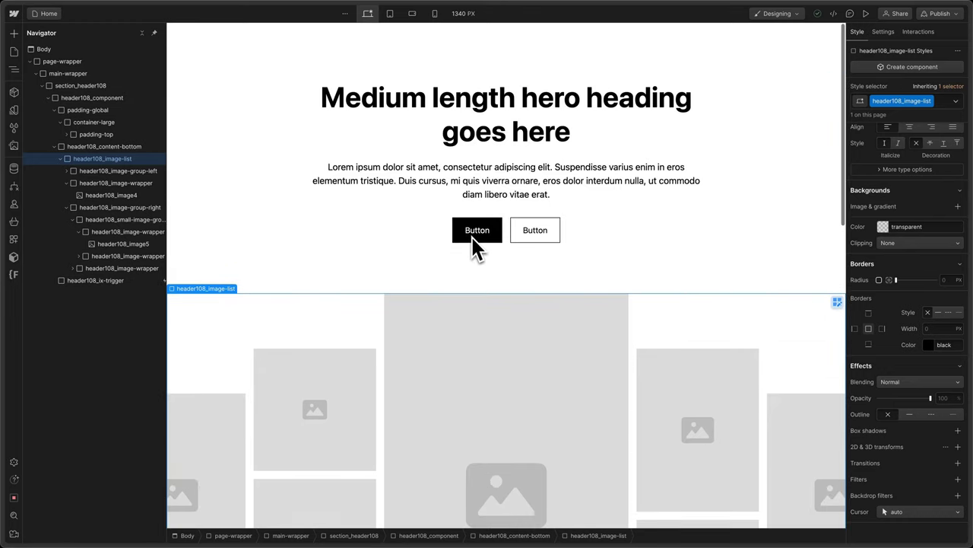
{"action": "left_click", "coordinate": [96, 281]}
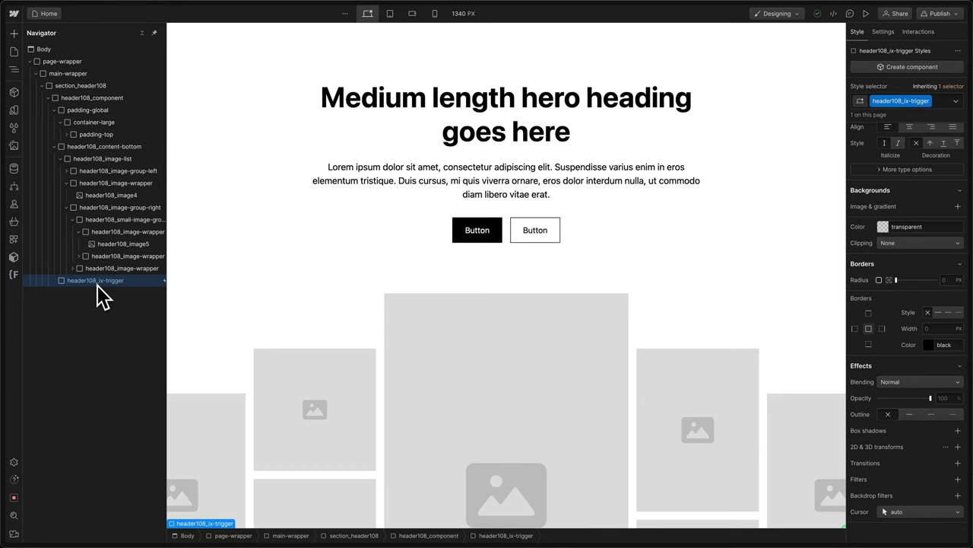
{"action": "left_click", "coordinate": [936, 32]}
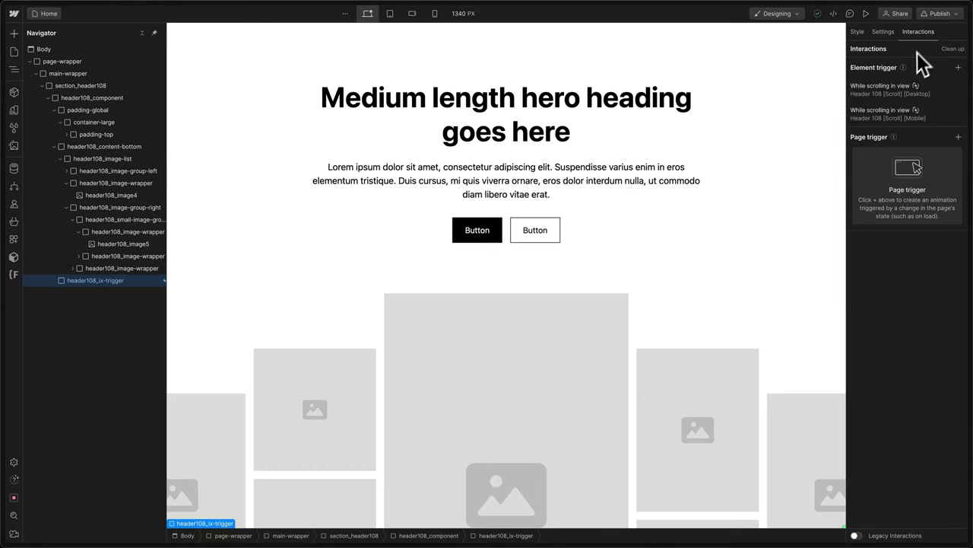
{"action": "left_click", "coordinate": [902, 89]}
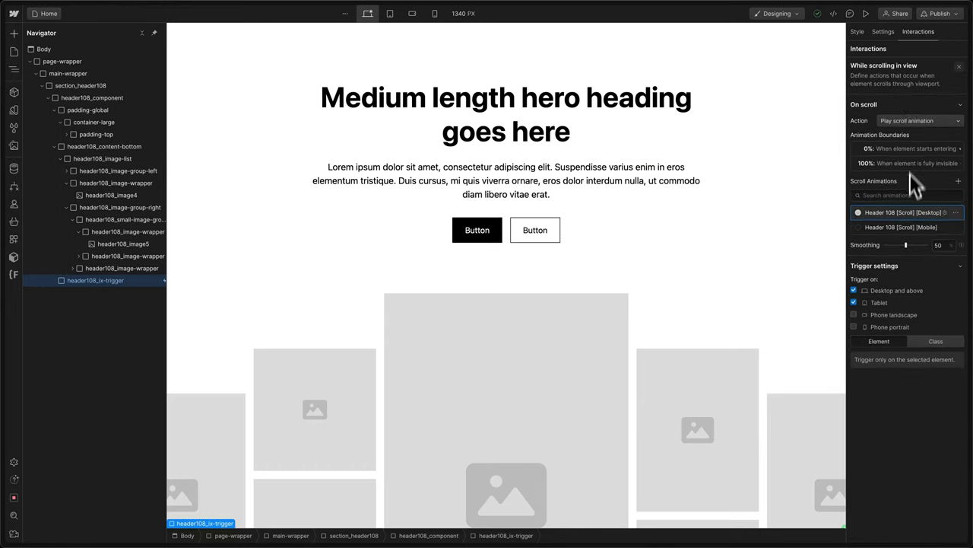
{"action": "left_click", "coordinate": [906, 212]}
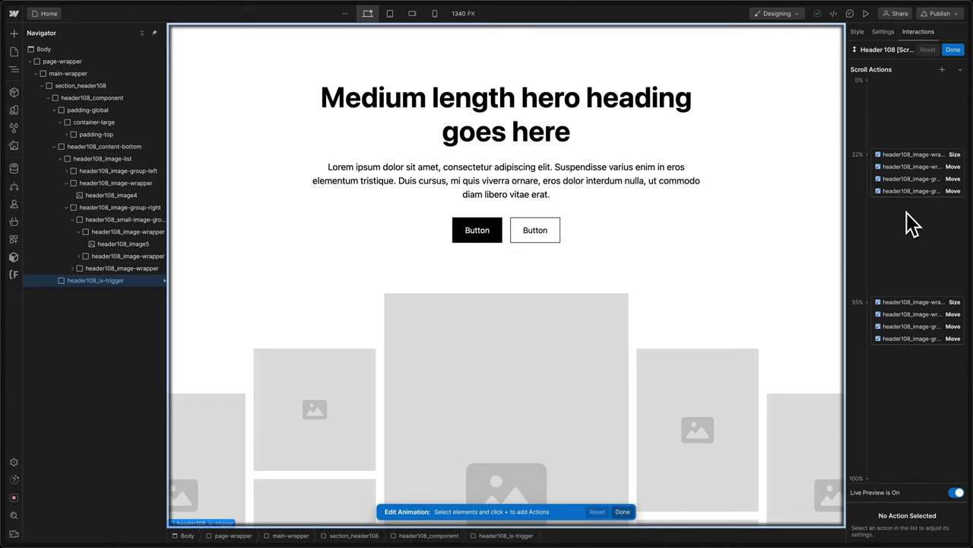
{"action": "left_click", "coordinate": [908, 154]}
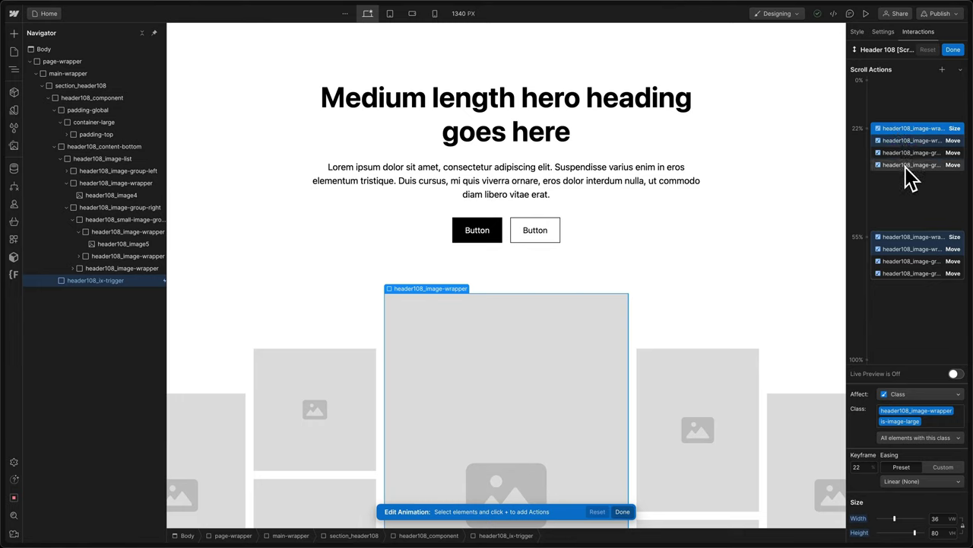
{"action": "left_click", "coordinate": [901, 237]}
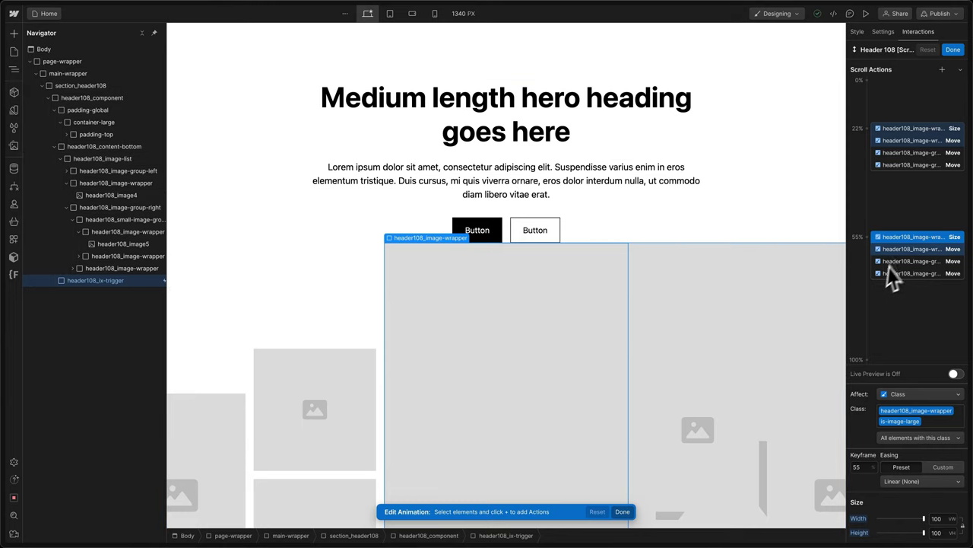
{"action": "left_click", "coordinate": [904, 250]}
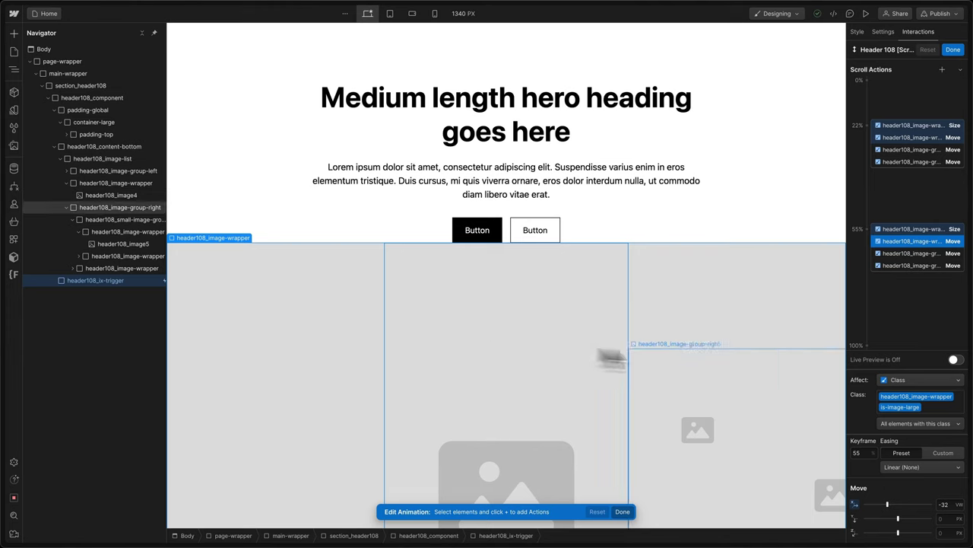
{"action": "left_click", "coordinate": [910, 260]}
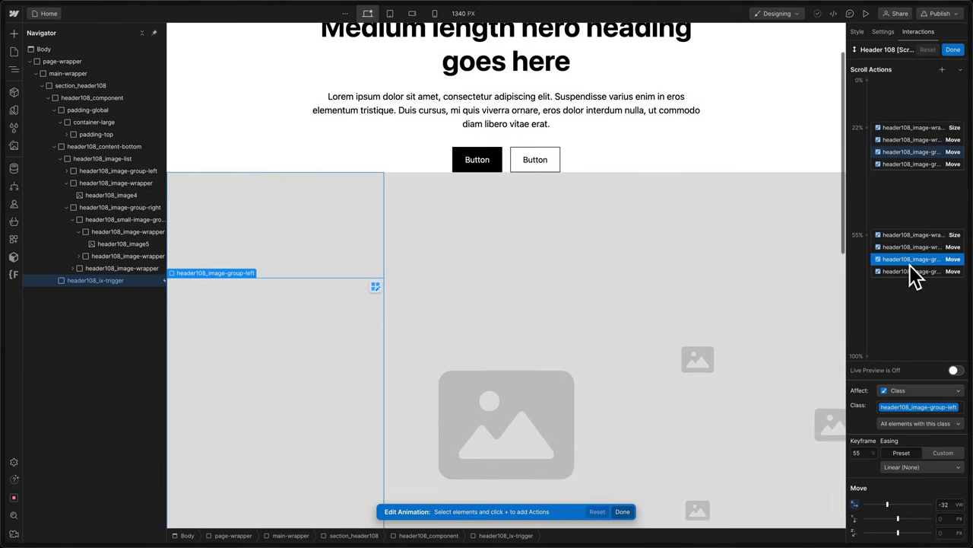
{"action": "left_click", "coordinate": [909, 247]}
{"action": "left_click", "coordinate": [916, 257]}
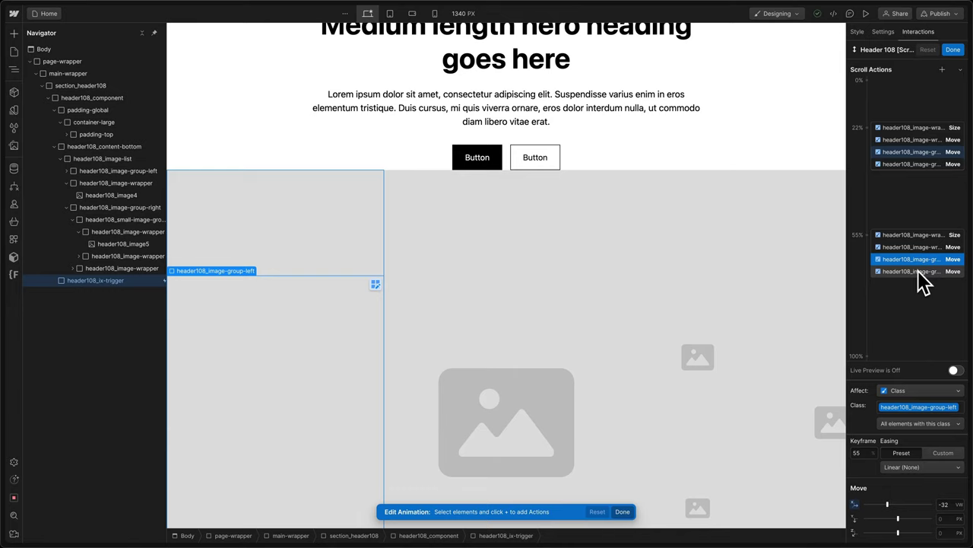
{"action": "left_click", "coordinate": [919, 272]}
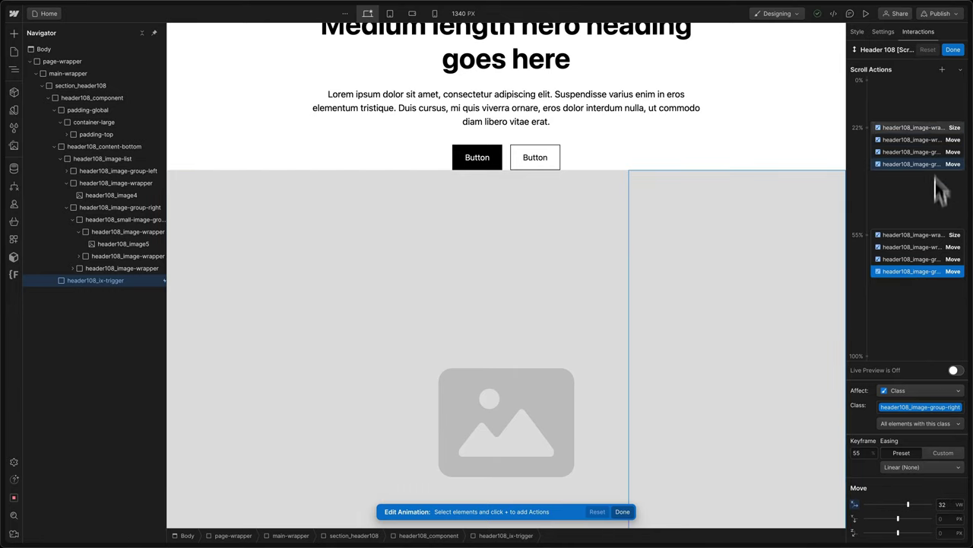
{"action": "left_click", "coordinate": [953, 49]}
- Give the heading a new heading-style-hero class with 15rem font size
{"action": "left_click", "coordinate": [891, 101]}
{"action": "type", "text": "headin"}
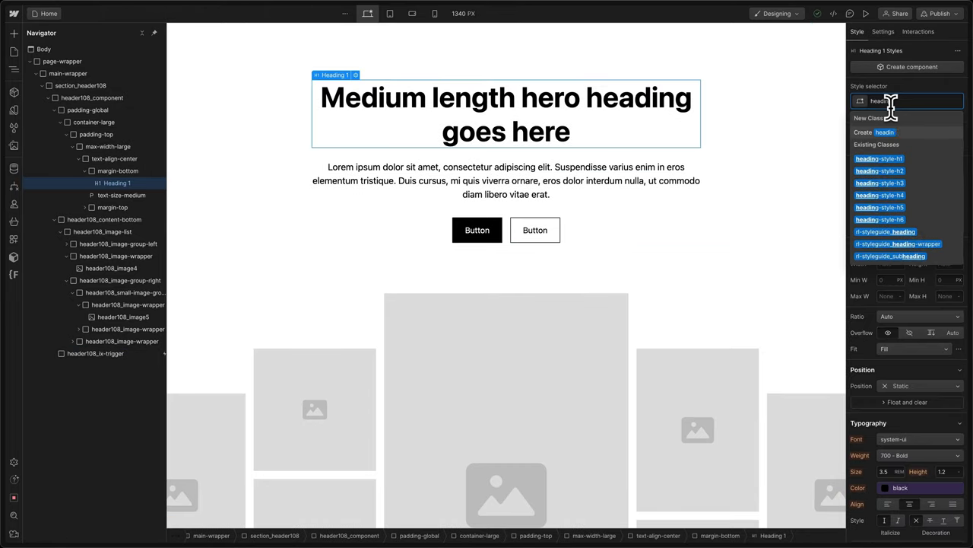
{"action": "type", "text": "g-style-hero"}
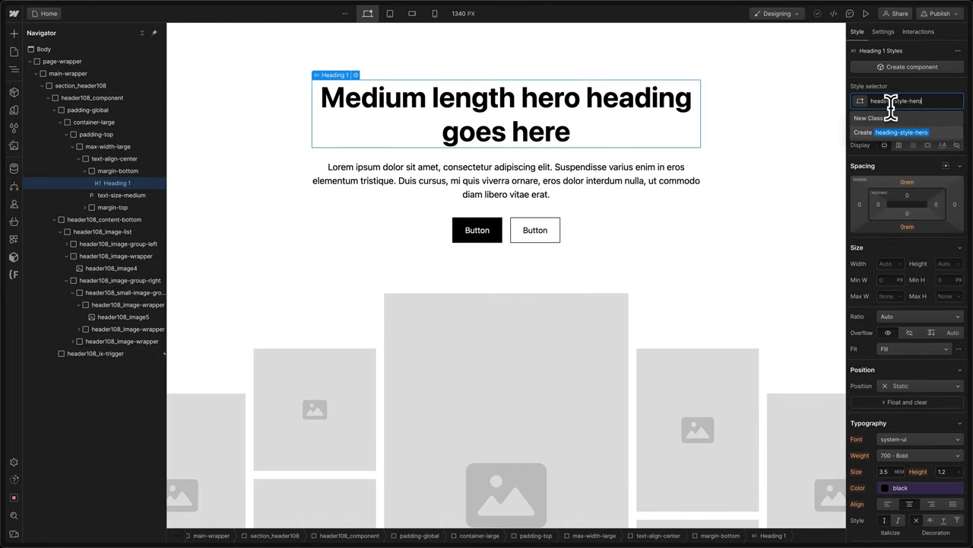
{"action": "key", "text": "Return"}
{"action": "left_click", "coordinate": [889, 472]}
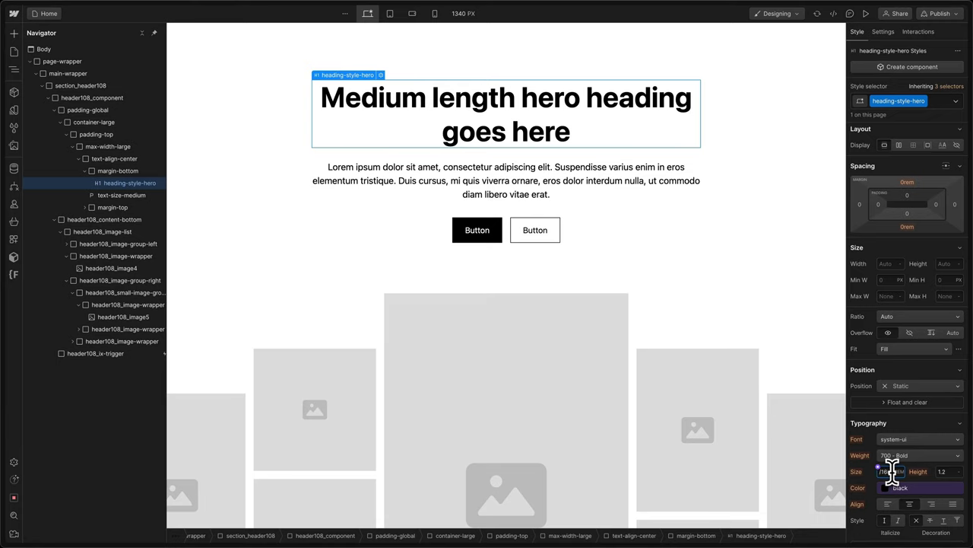
{"action": "type", "text": "15"}
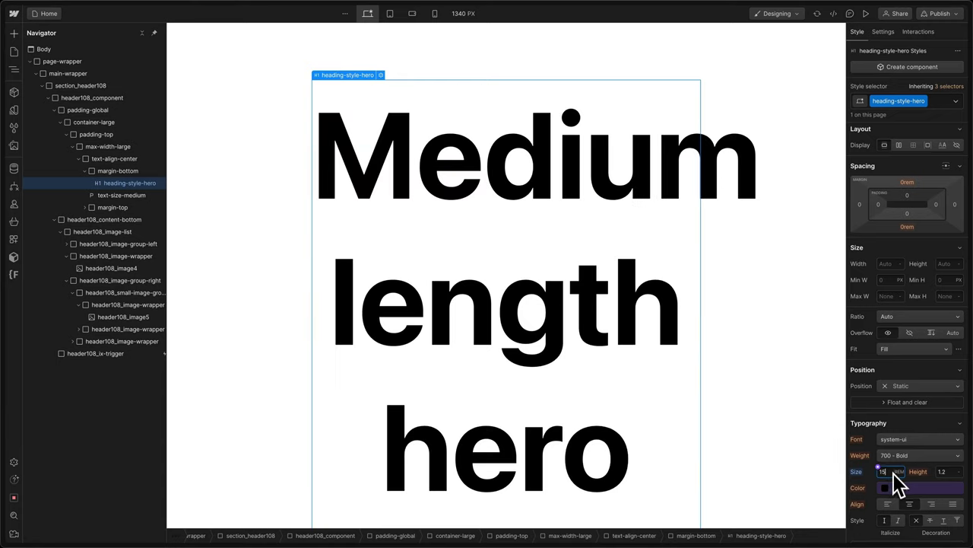
{"action": "left_click", "coordinate": [895, 441]}
{"action": "key", "text": "f"}
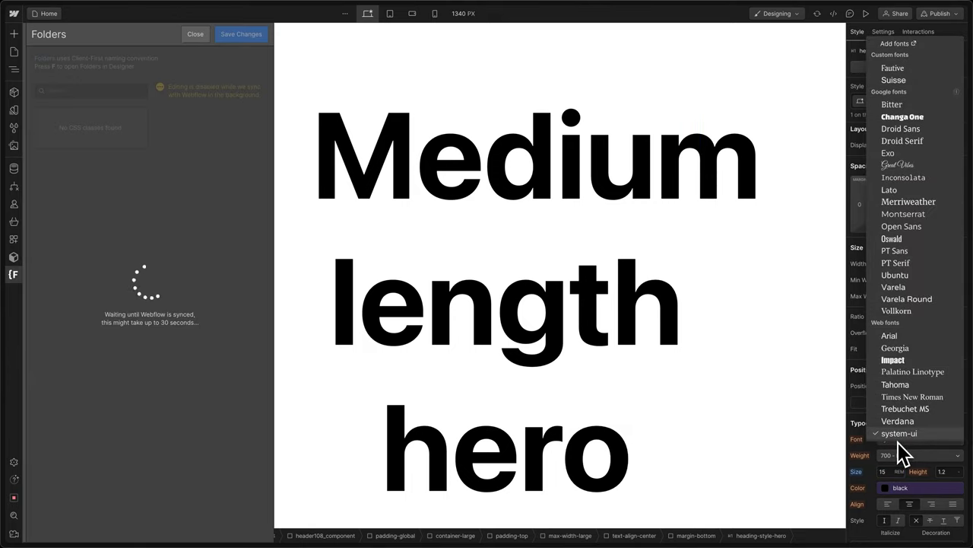
- Set the heading font to Fautive at weight 300 Light
{"action": "left_click", "coordinate": [195, 35]}
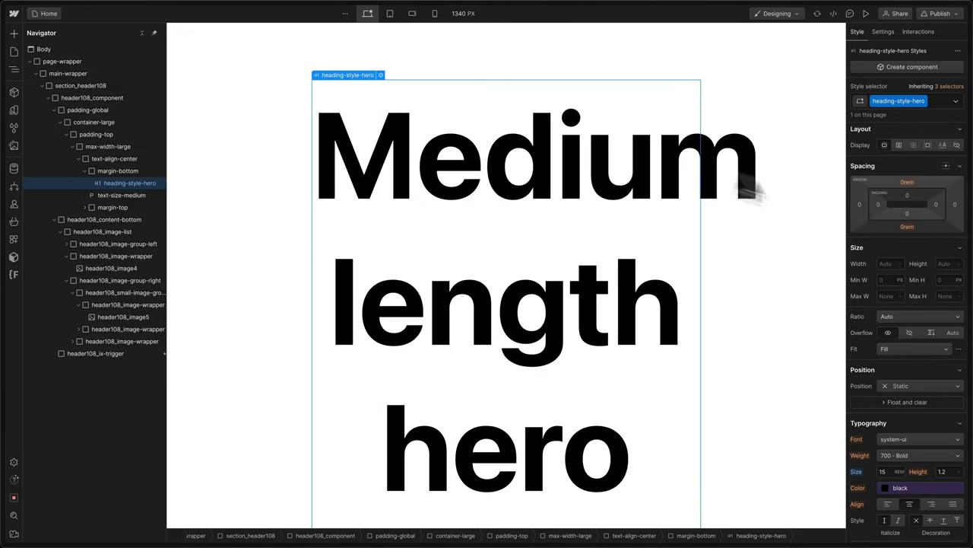
{"action": "left_click", "coordinate": [905, 440]}
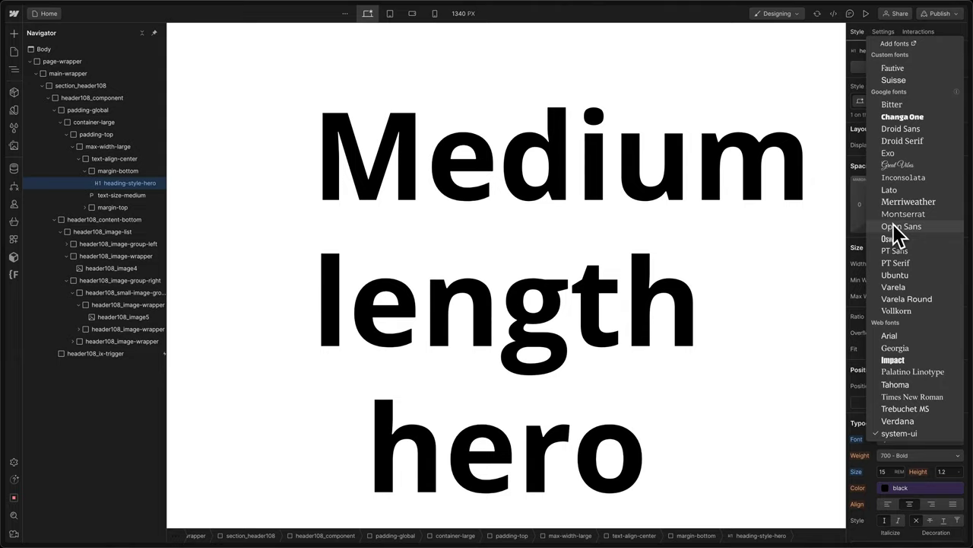
{"action": "left_click", "coordinate": [908, 68]}
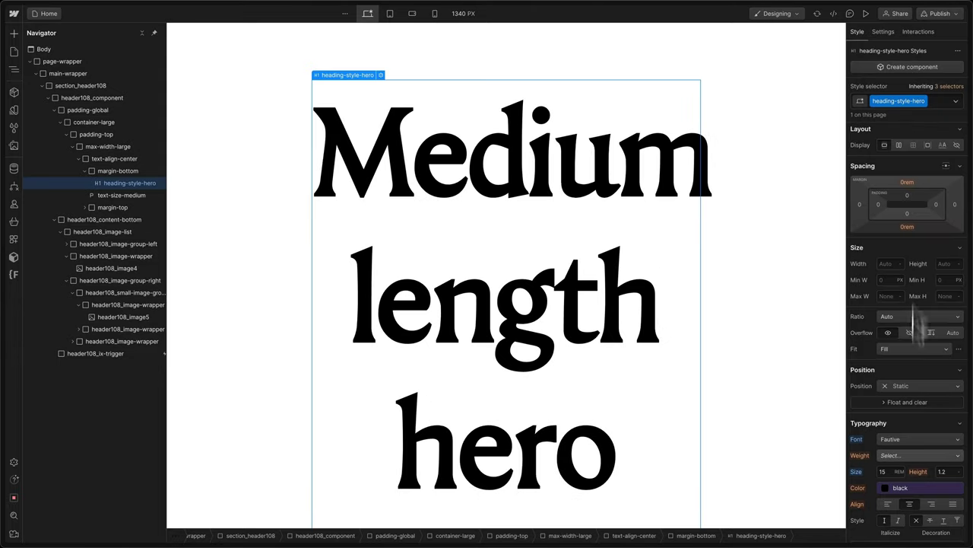
{"action": "left_click", "coordinate": [912, 457]}
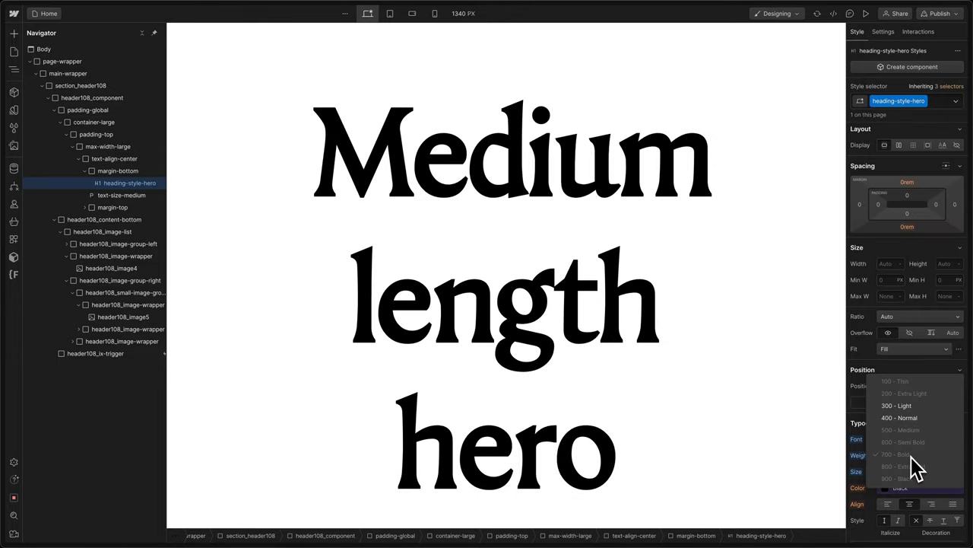
{"action": "left_click", "coordinate": [905, 413]}
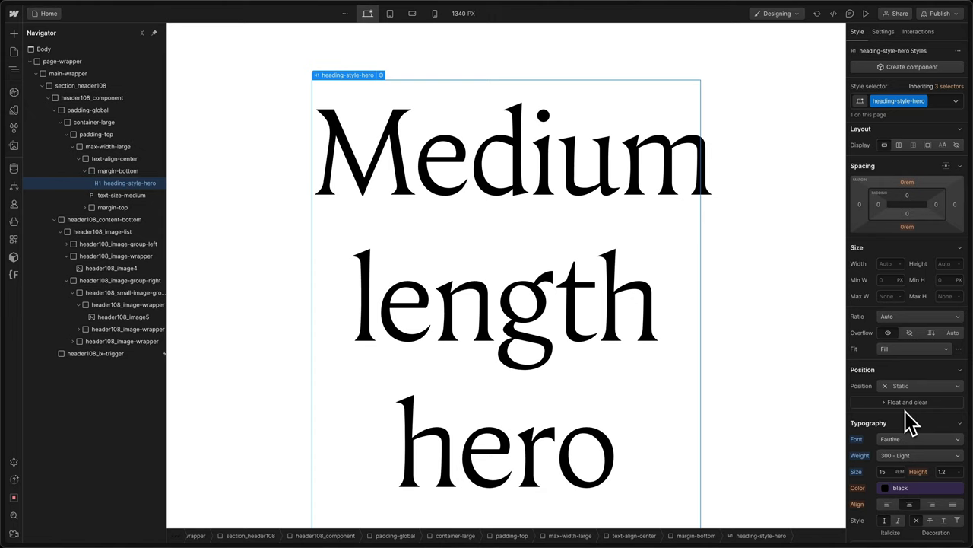
- Change the heading text to Gretta with 0.8 line height, all capitals
{"action": "double_click", "coordinate": [536, 183]}
{"action": "type", "text": "Gret"}
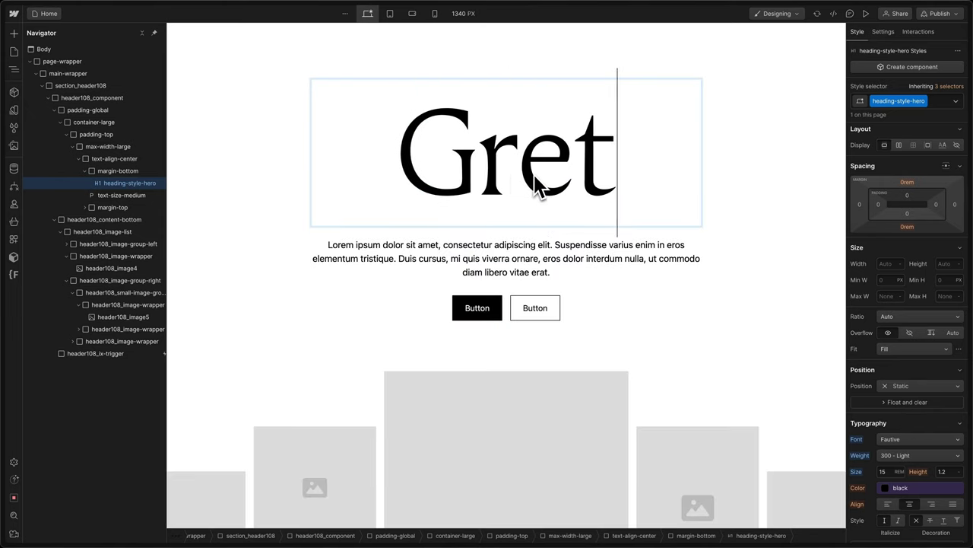
{"action": "type", "text": "ta"}
{"action": "key", "text": "Escape"}
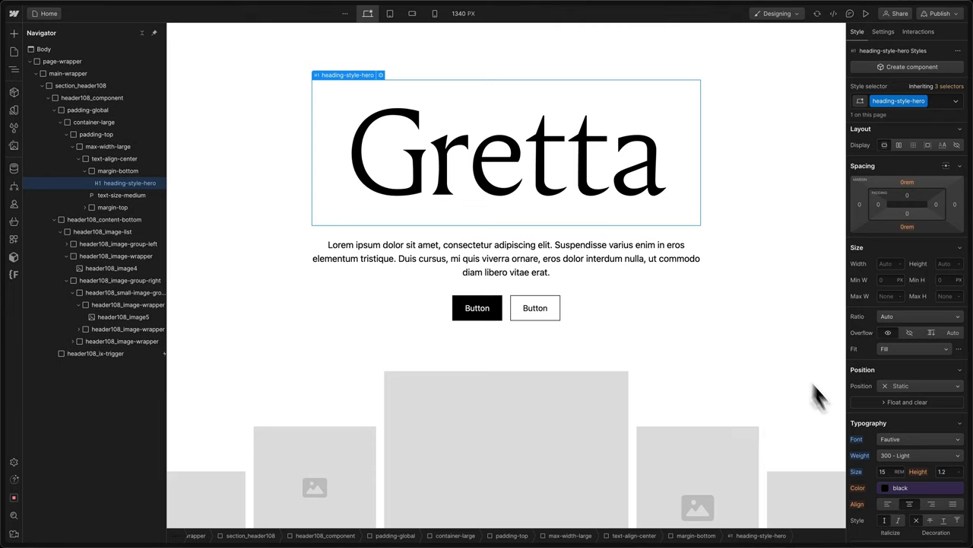
{"action": "left_click", "coordinate": [943, 471]}
{"action": "type", "text": "0.8"}
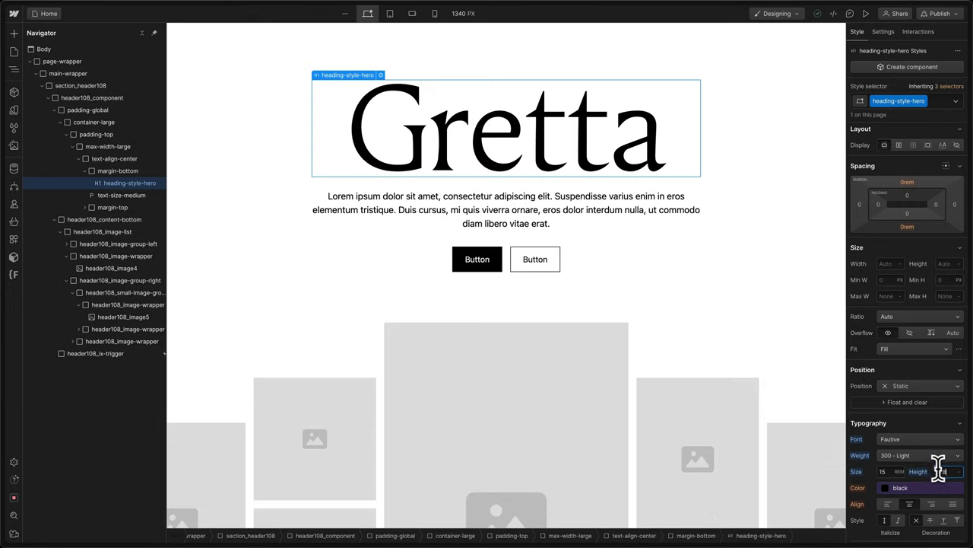
{"action": "scroll", "coordinate": [933, 462], "scroll_direction": "down", "scroll_amount": 2}
{"action": "scroll", "coordinate": [899, 439], "scroll_direction": "down", "scroll_amount": 1}
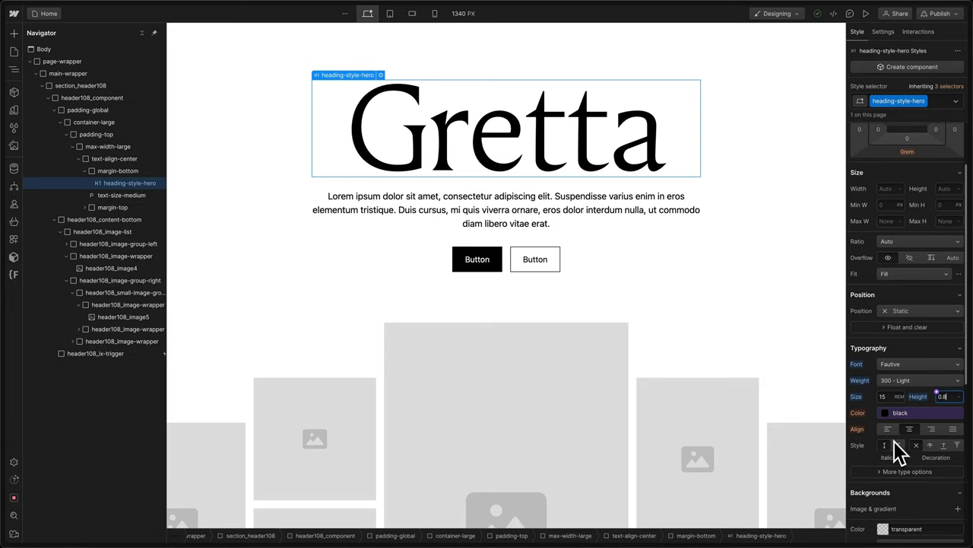
{"action": "left_click", "coordinate": [912, 473]}
{"action": "left_click", "coordinate": [880, 514]}
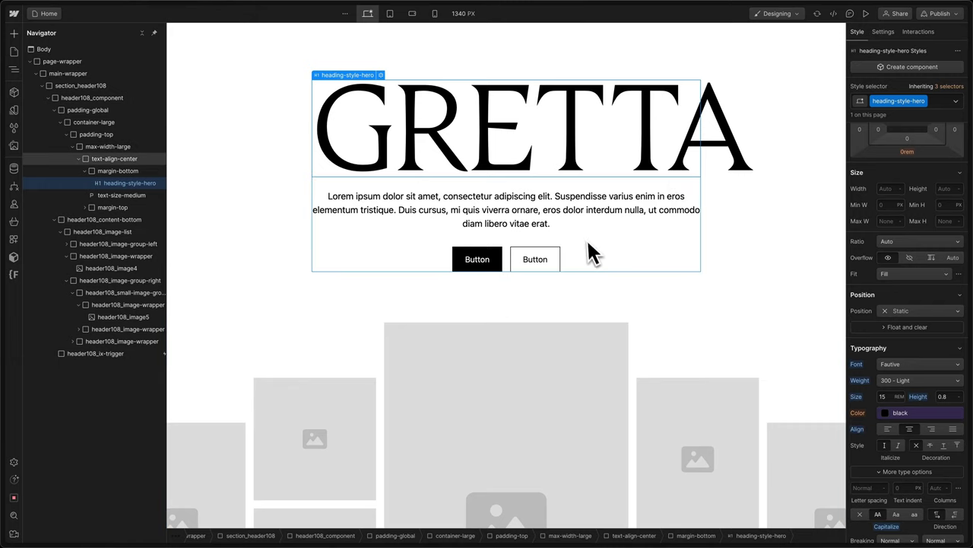
- Strip the align-center and max-width-large classes from the hero's container
{"action": "left_click", "coordinate": [523, 156]}
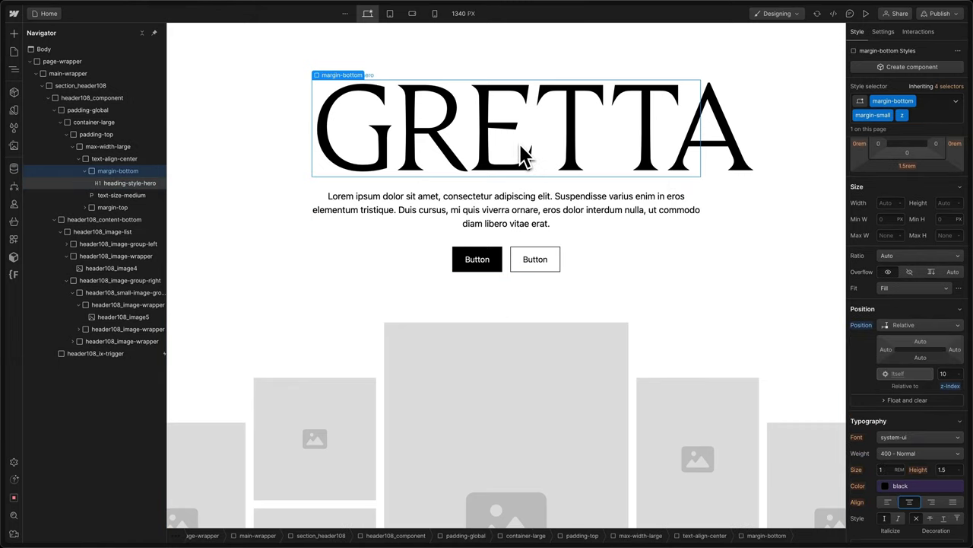
{"action": "key", "text": "ctrl+Up"}
{"action": "key", "text": "ctrl+Up"}
{"action": "key", "text": "ctrl+Return"}
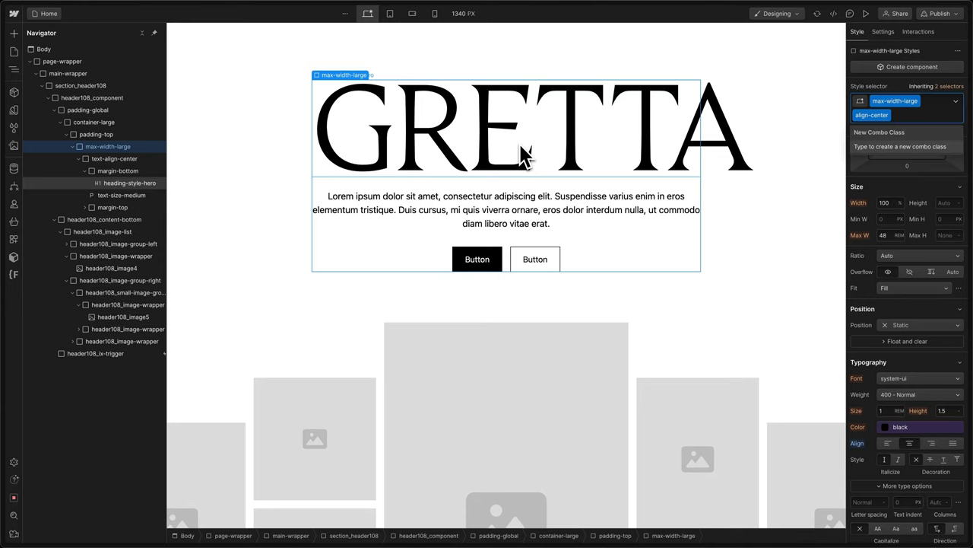
{"action": "key", "text": "BackSpace"}
{"action": "key", "text": "BackSpace"}
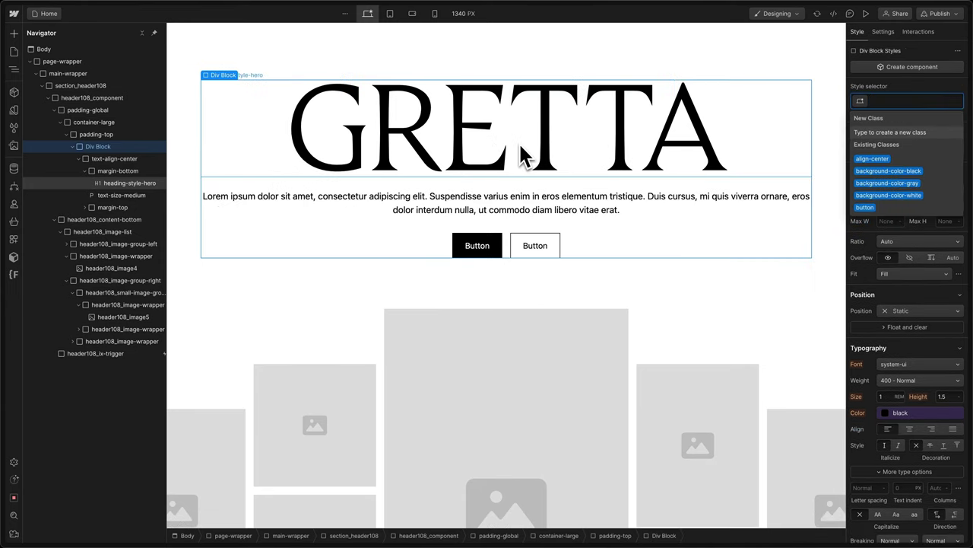
{"action": "type", "text": "texpad"}
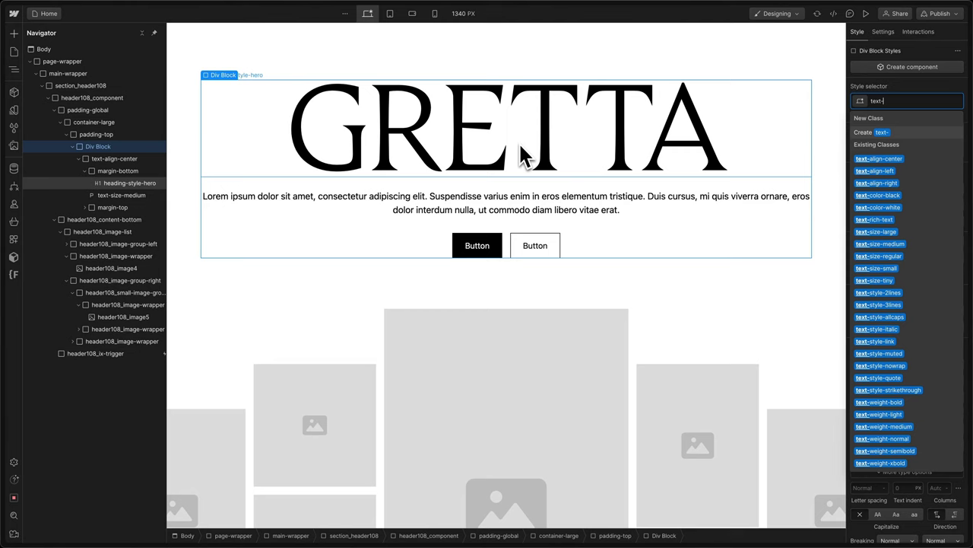
{"action": "key", "text": "BackSpace"}
{"action": "key", "text": "BackSpace"}
{"action": "key", "text": "BackSpace"}
{"action": "key", "text": "Escape"}
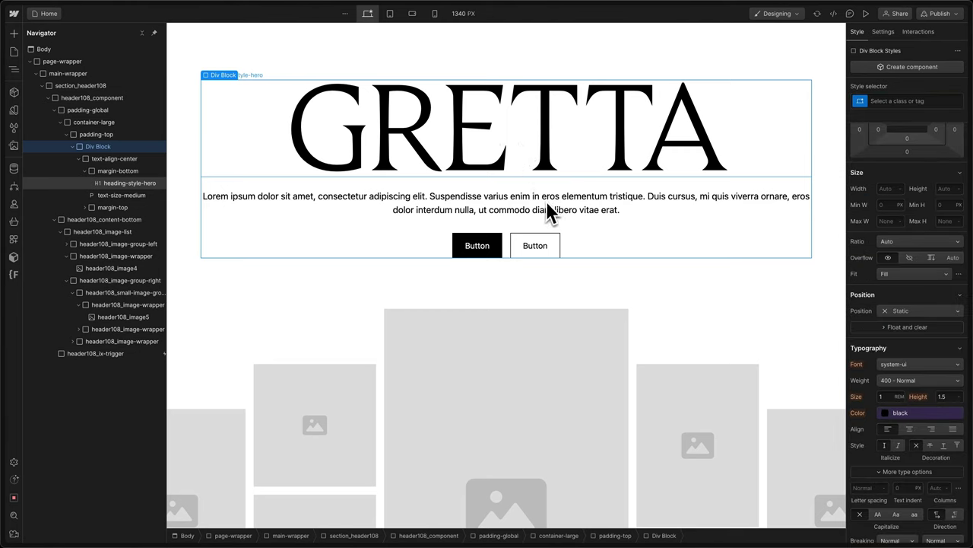
{"action": "left_click", "coordinate": [523, 209]}
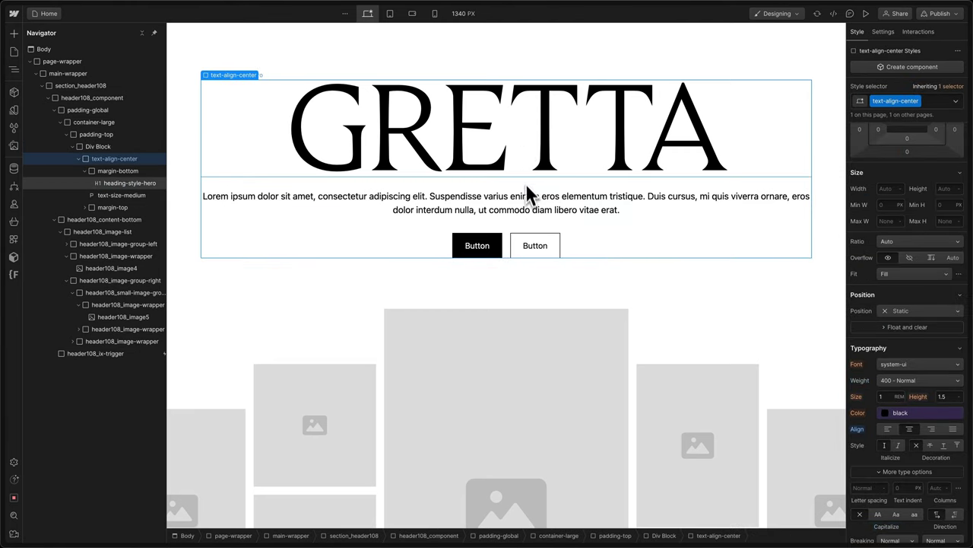
{"action": "left_click", "coordinate": [525, 175]}
{"action": "left_click", "coordinate": [525, 195]}
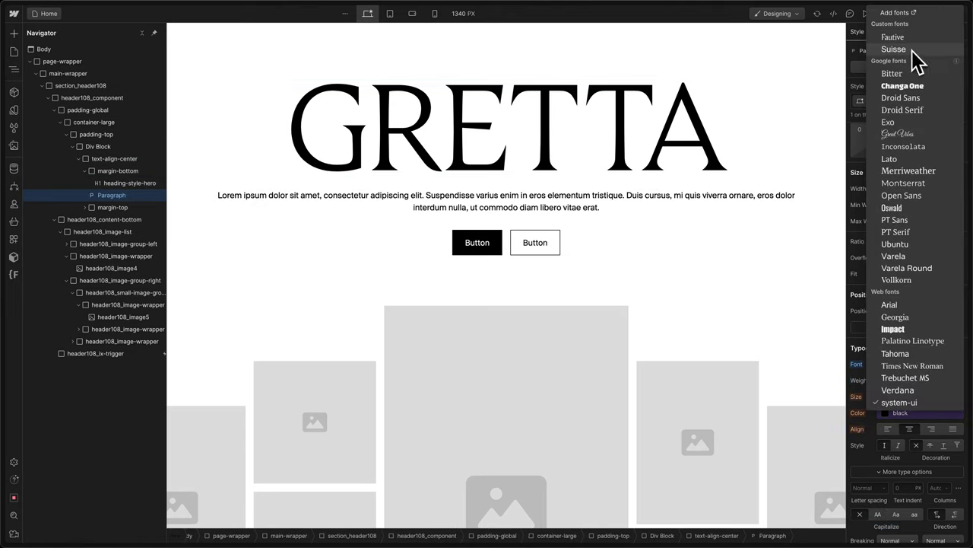
{"action": "key", "text": "Escape"}
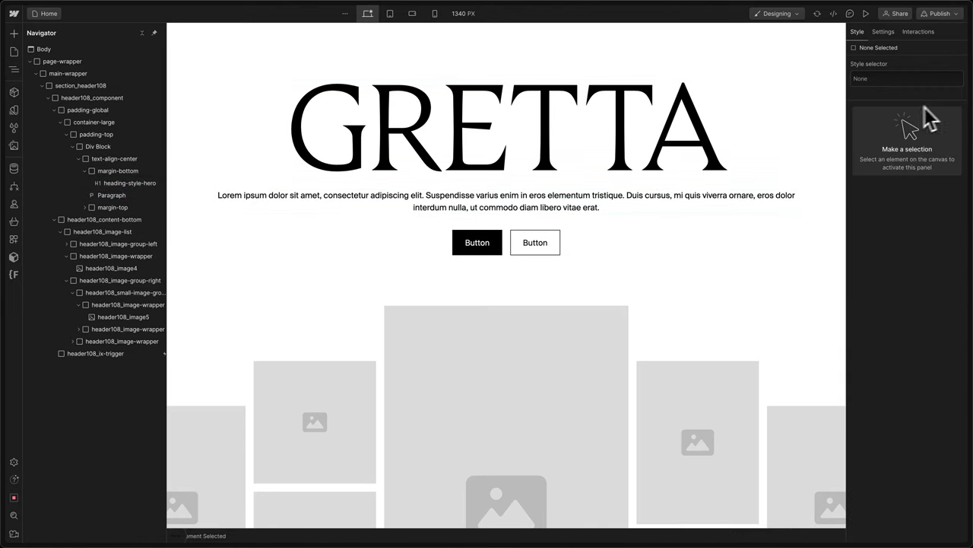
- Make Suisse the Body (All Pages) font so the hero paragraph inherits it
{"action": "left_click", "coordinate": [43, 49]}
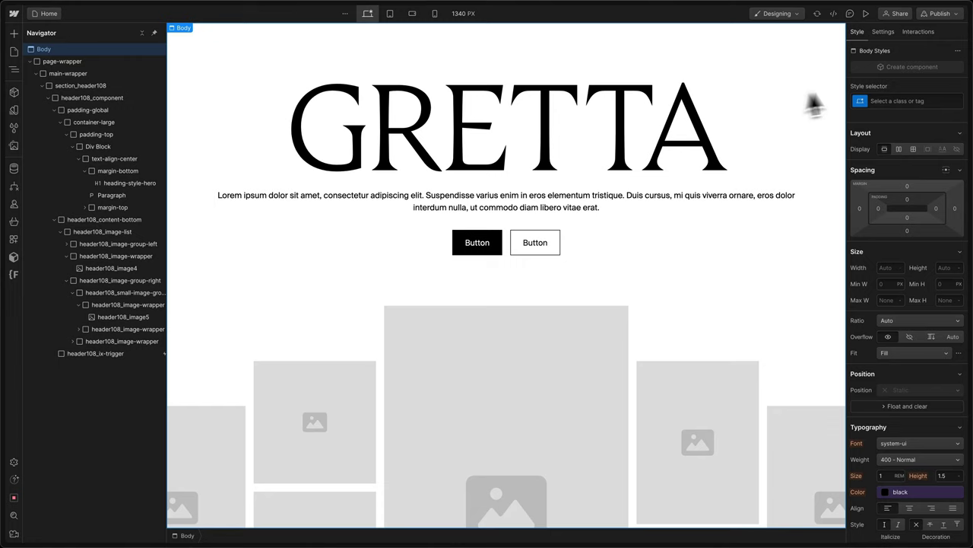
{"action": "left_click", "coordinate": [871, 102]}
{"action": "left_click", "coordinate": [873, 156]}
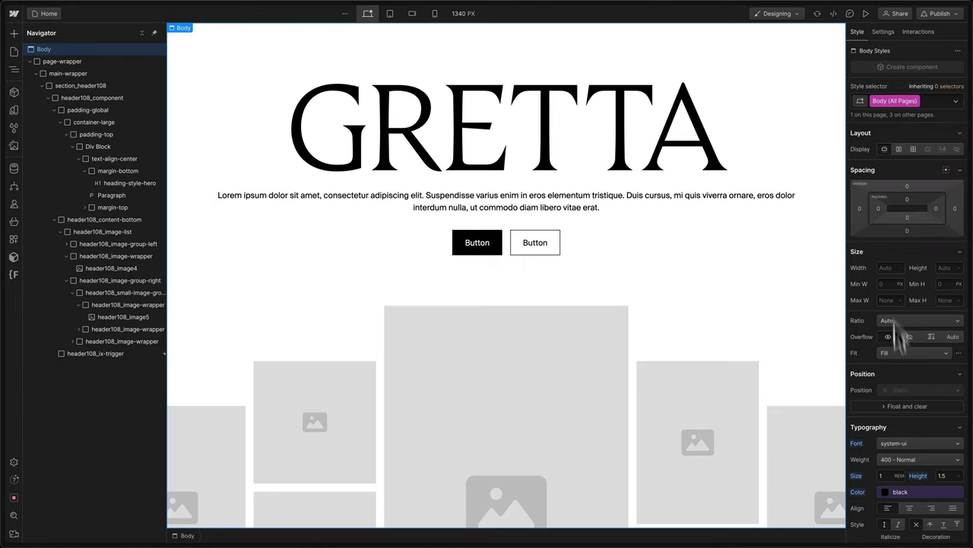
{"action": "left_click", "coordinate": [905, 444]}
{"action": "left_click", "coordinate": [894, 83]}
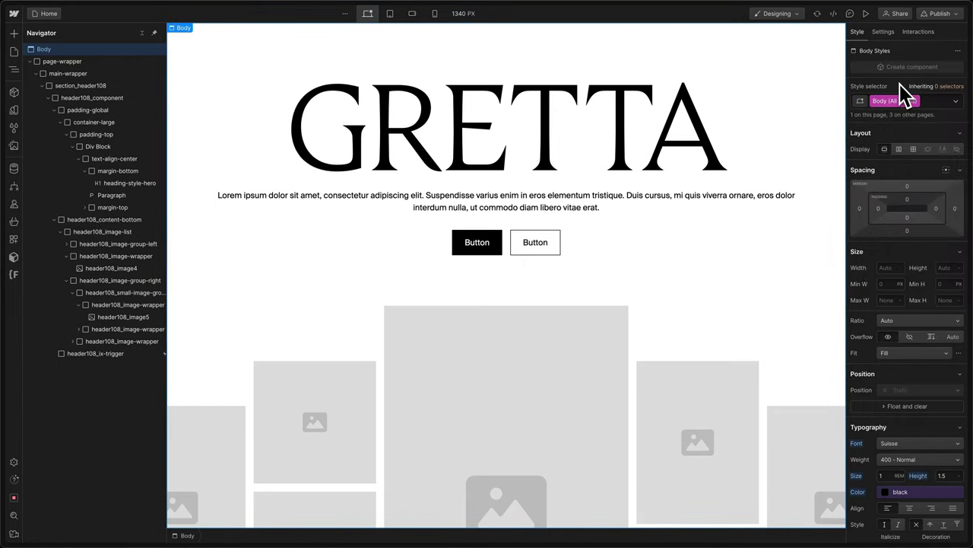
{"action": "left_click", "coordinate": [600, 171]}
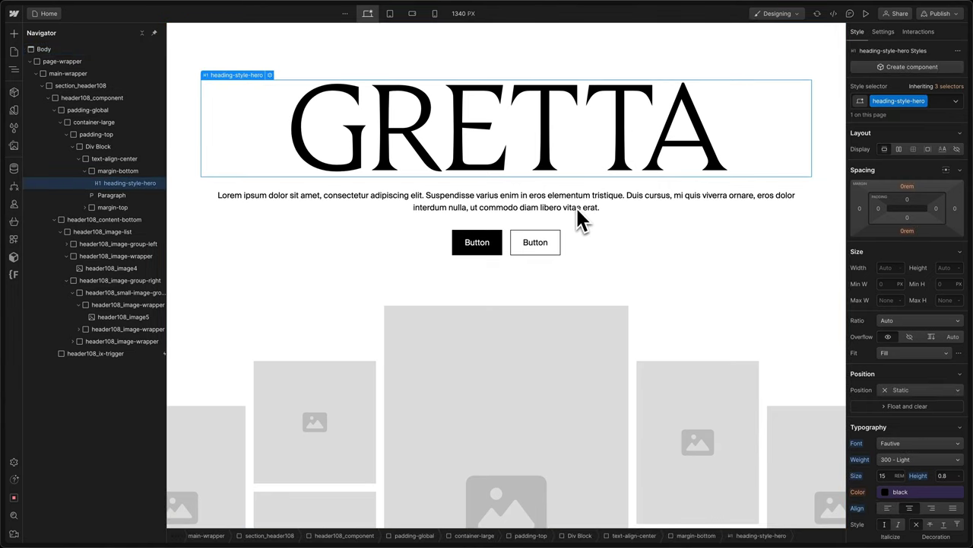
{"action": "left_click", "coordinate": [577, 212]}
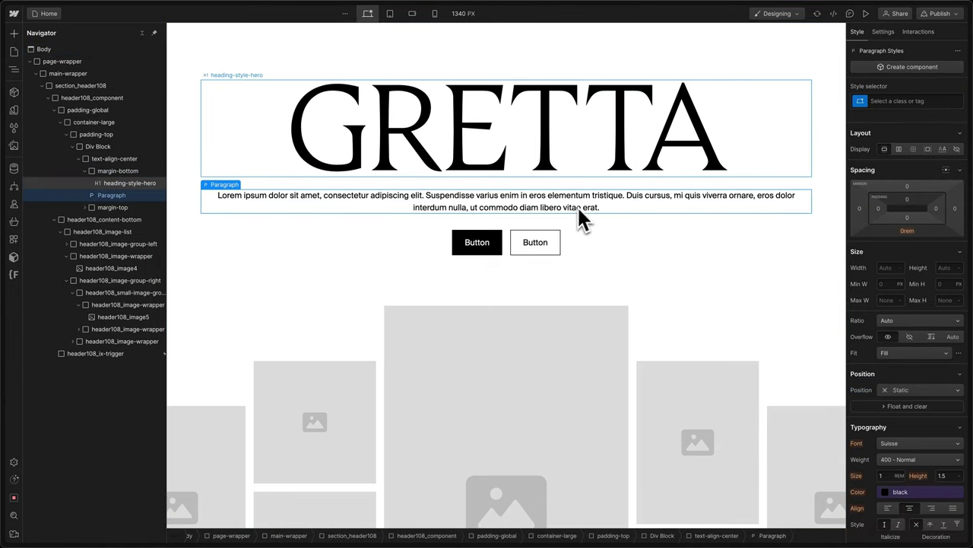
{"action": "left_click", "coordinate": [899, 104]}
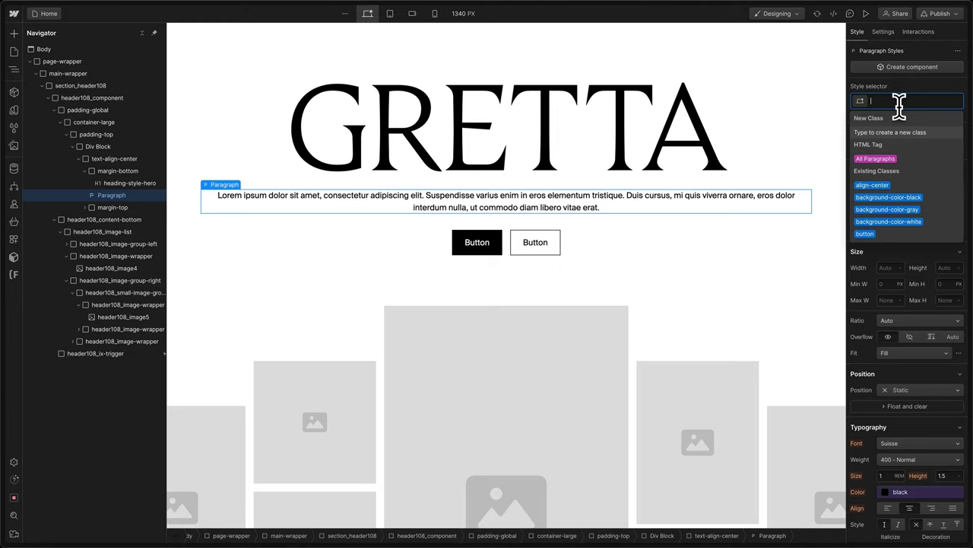
- Apply the max-width-medium class to the hero paragraph
{"action": "type", "text": "max-width"}
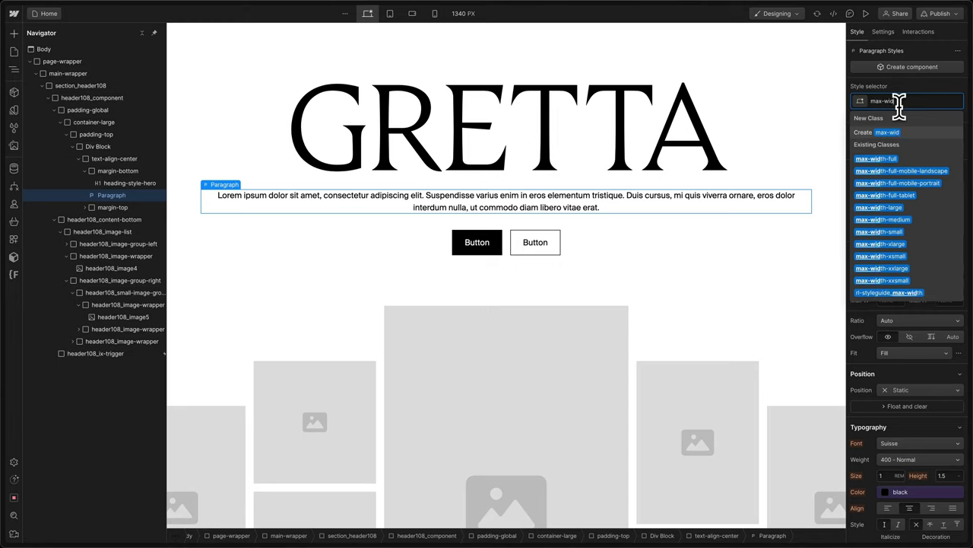
{"action": "key", "text": "Down"}
{"action": "key", "text": "Down"}
{"action": "key", "text": "Down"}
{"action": "key", "text": "Down"}
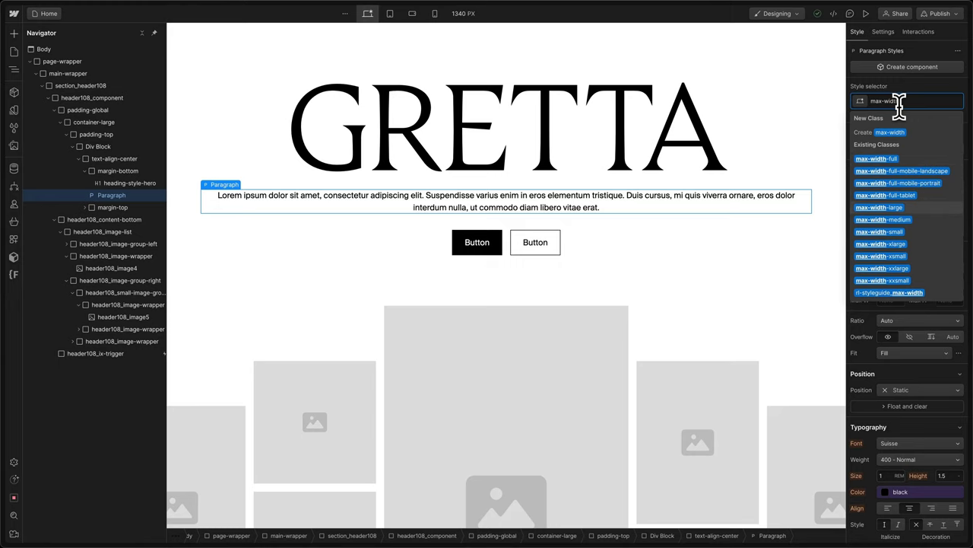
{"action": "key", "text": "Down"}
{"action": "key", "text": "Return"}
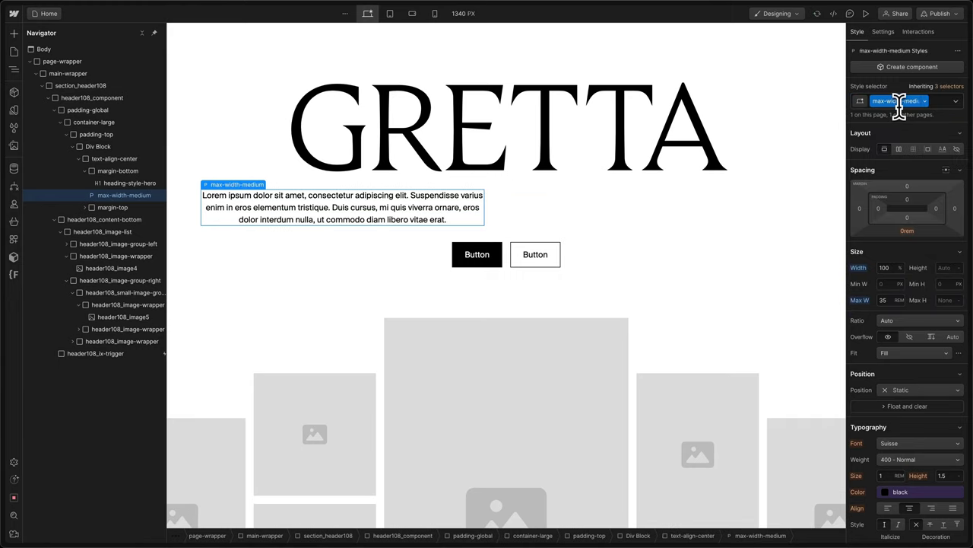
- Add the align-center and text-align-center combo classes to the paragraph
{"action": "left_click", "coordinate": [900, 106]}
{"action": "type", "text": "margin-"}
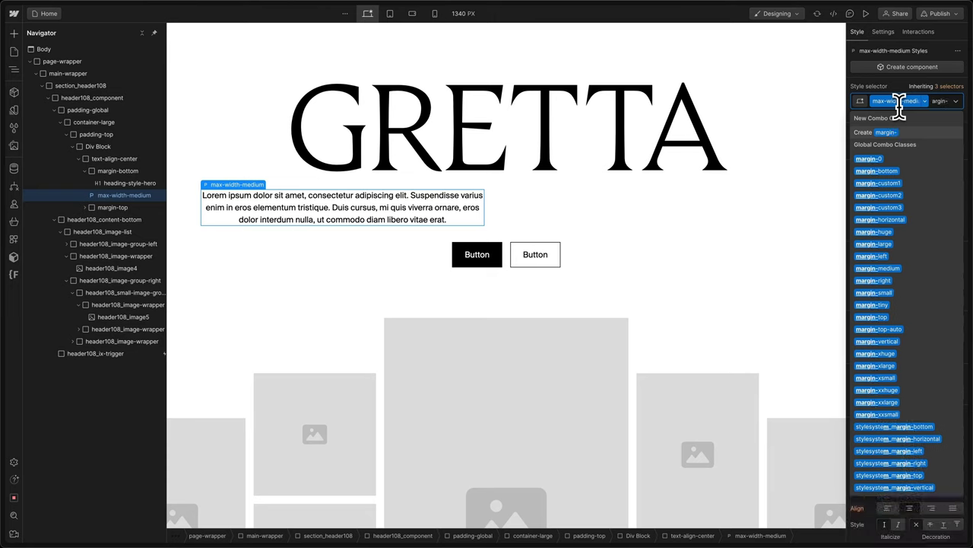
{"action": "key", "text": "BackSpace"}
{"action": "key", "text": "BackSpace"}
{"action": "key", "text": "BackSpace"}
{"action": "type", "text": "align-"}
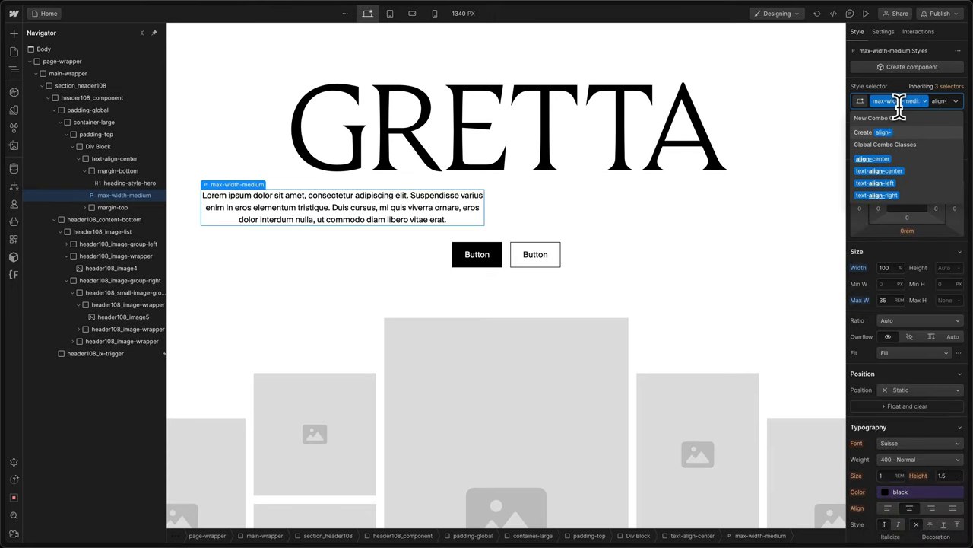
{"action": "key", "text": "Down"}
{"action": "key", "text": "Return"}
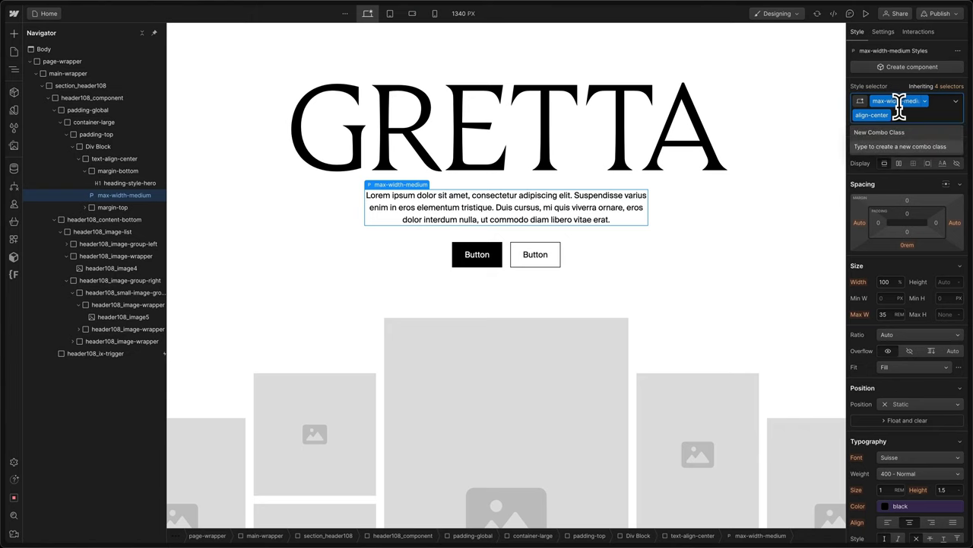
{"action": "type", "text": "text-align"}
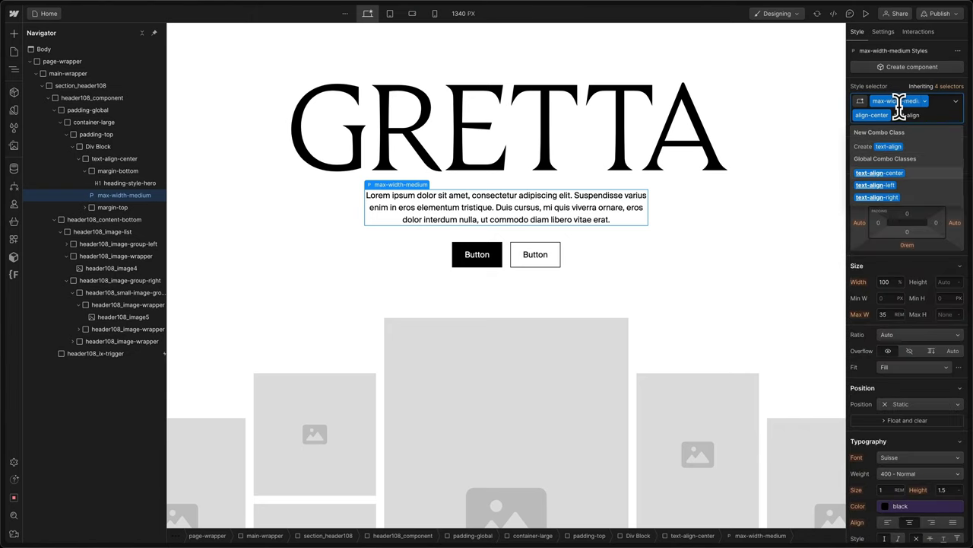
{"action": "key", "text": "Return"}
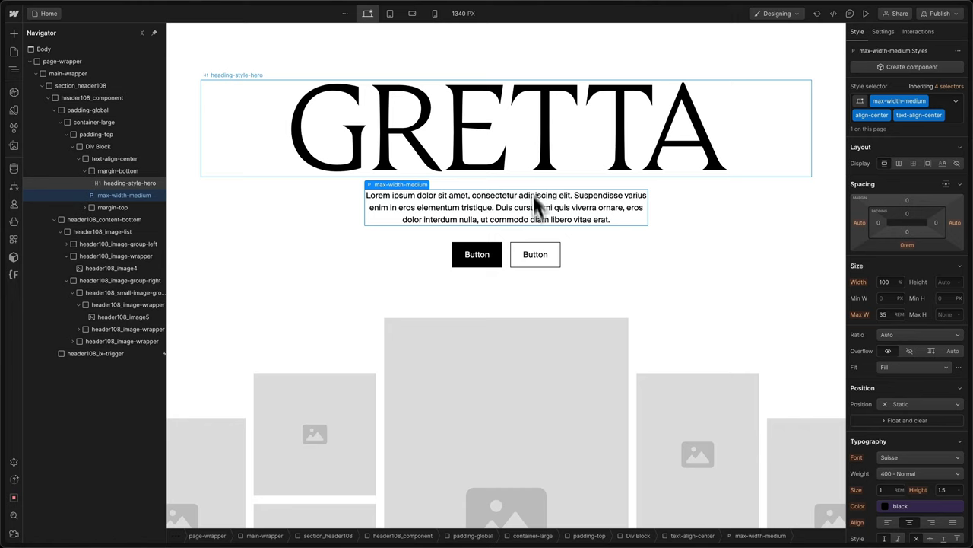
{"action": "left_click", "coordinate": [531, 131]}
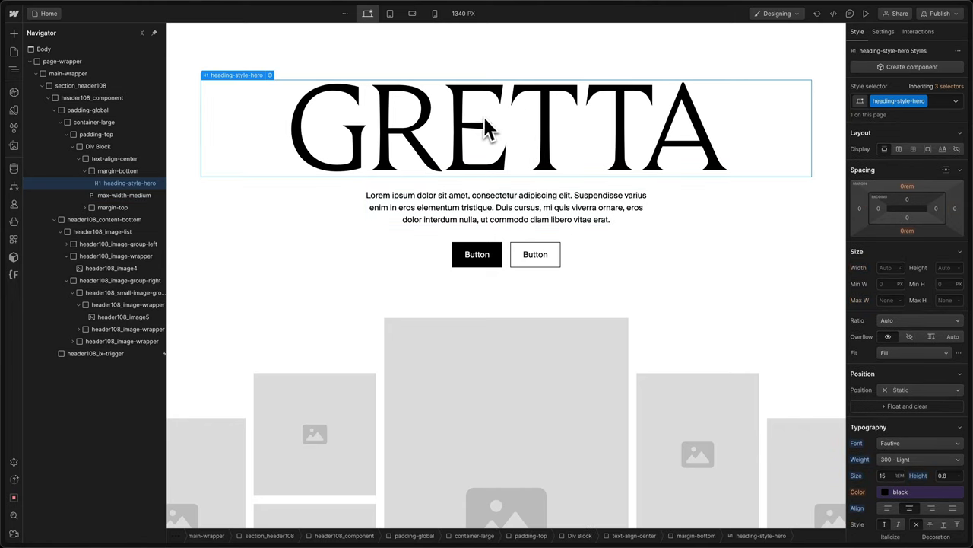
- Insert a Text Block and move it above the GRETTA heading
{"action": "key", "text": "ctrl+d"}
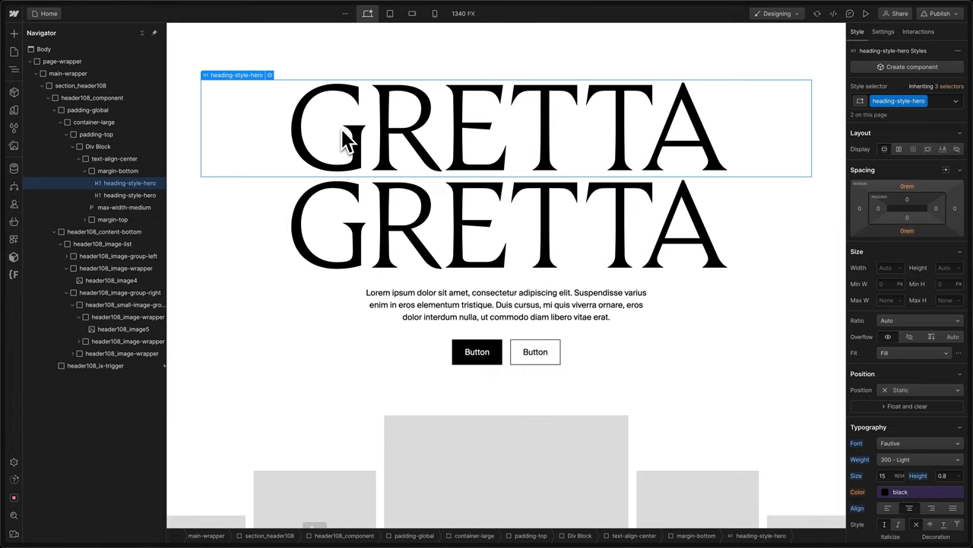
{"action": "key", "text": "ctrl+z"}
{"action": "key", "text": "ctrl+k"}
{"action": "type", "text": "text"}
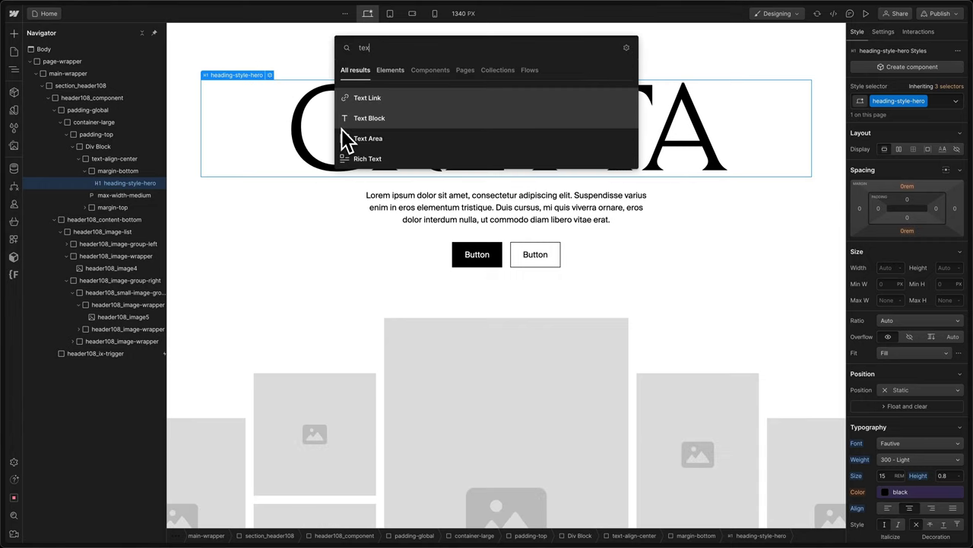
{"action": "left_click", "coordinate": [342, 127]}
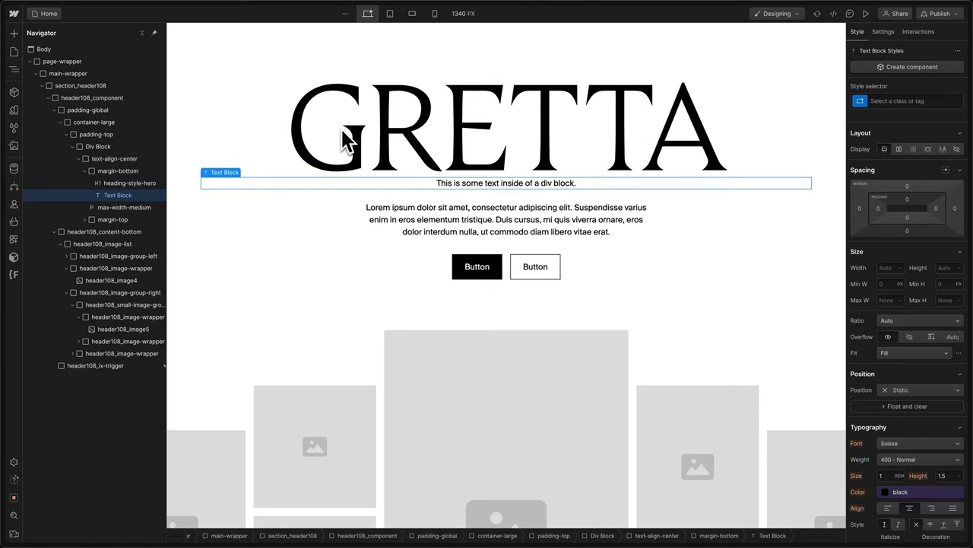
{"action": "key", "text": "ctrl+shift+Up"}
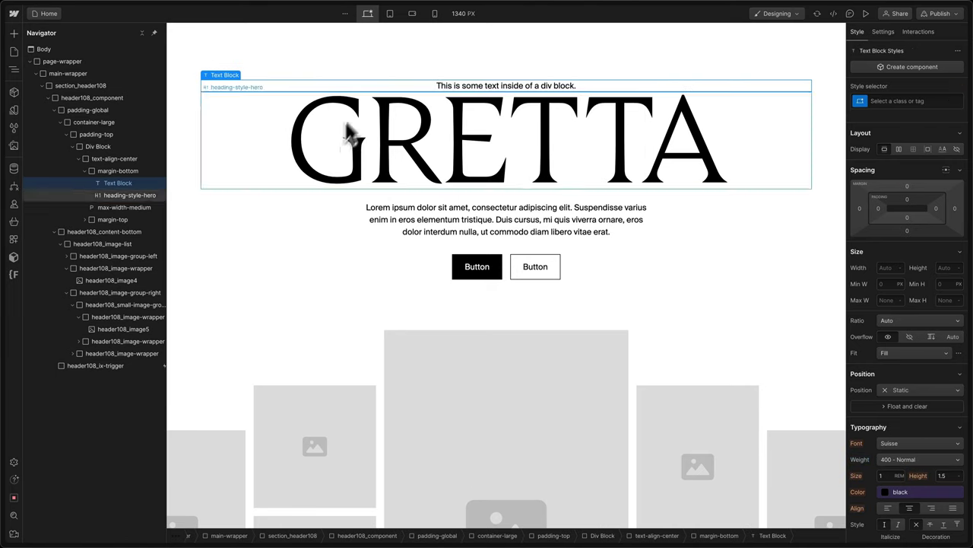
- Give the text block a new class named text-style-subhero
{"action": "left_click", "coordinate": [944, 101]}
{"action": "type", "text": "te"}
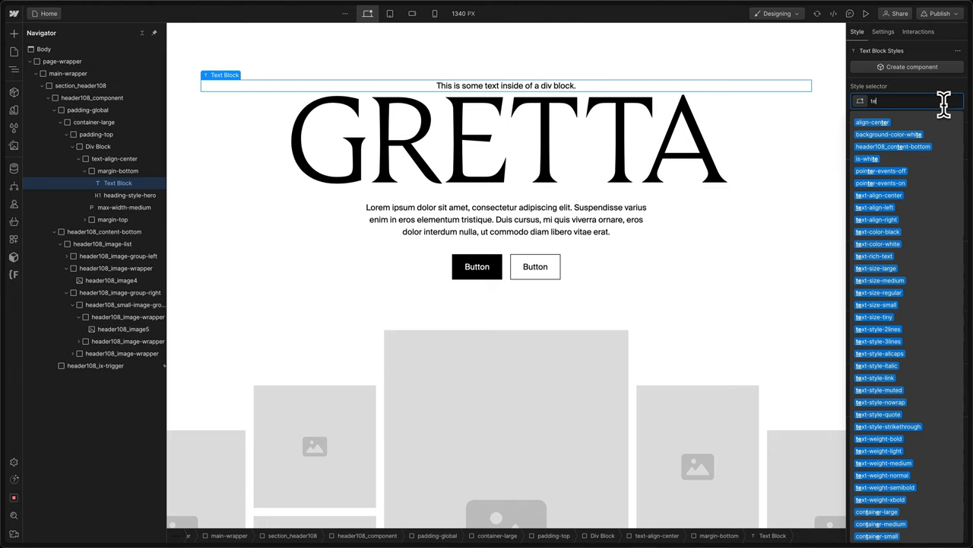
{"action": "type", "text": "xt-style-"}
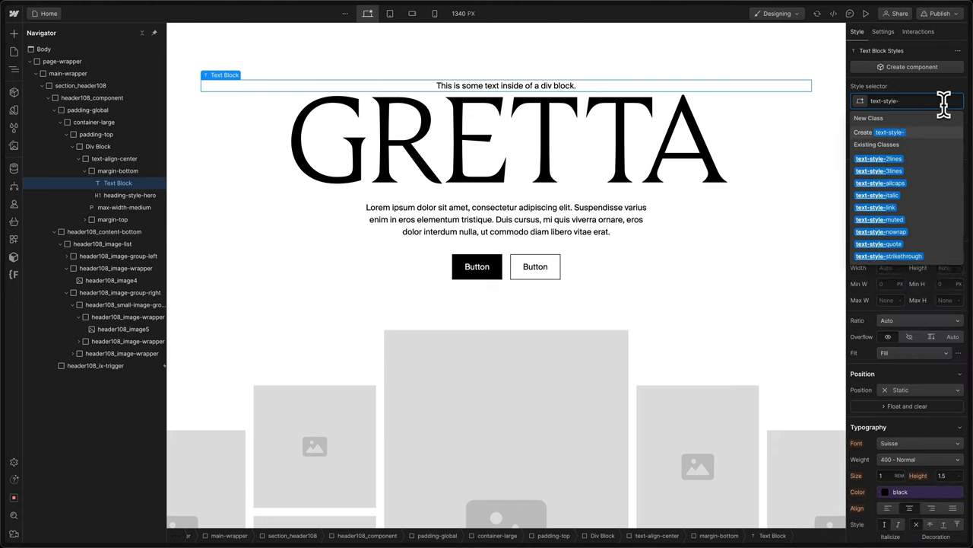
{"action": "type", "text": "subhero"}
{"action": "key", "text": "Return"}
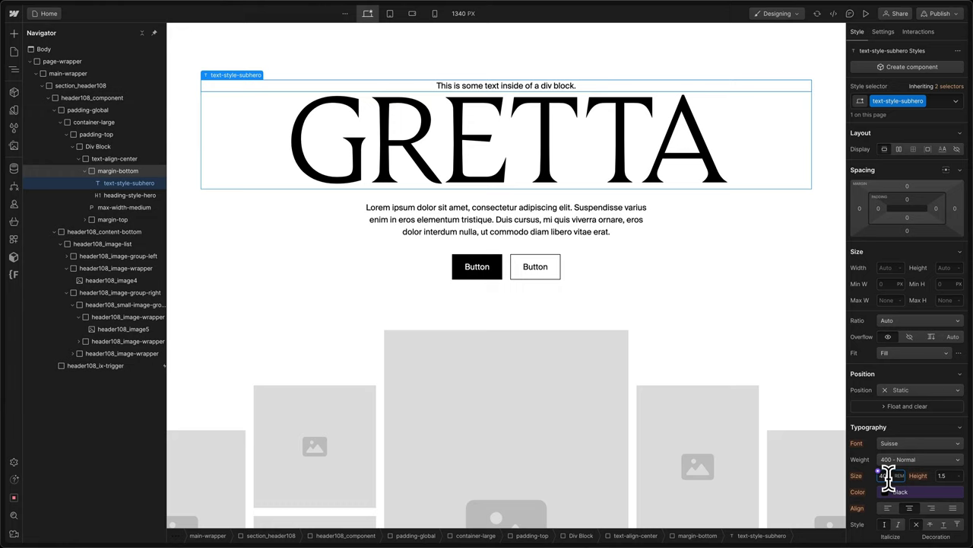
- Style the subhero text in Fautive at 2.5rem with -0.03em letter spacing
{"action": "type", "text": "2.5"}
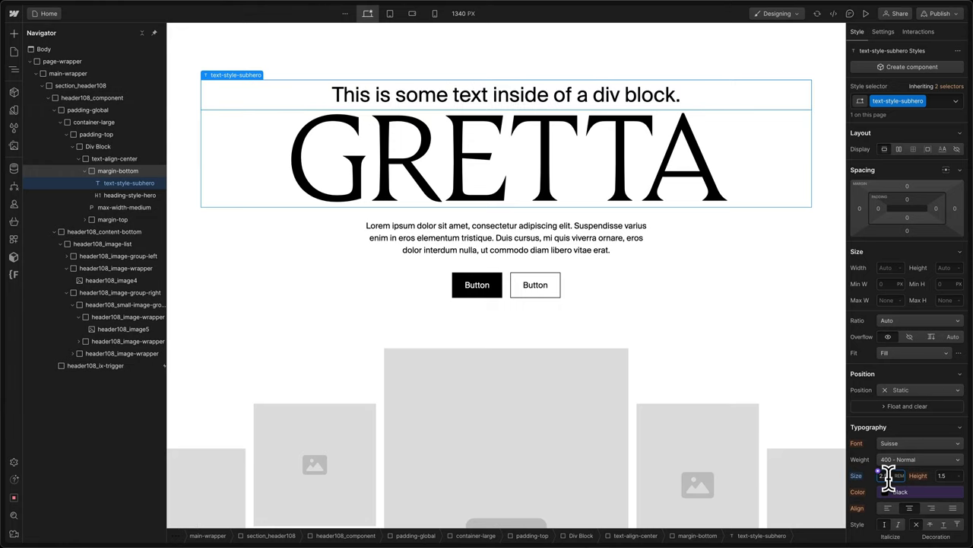
{"action": "left_click", "coordinate": [897, 444]}
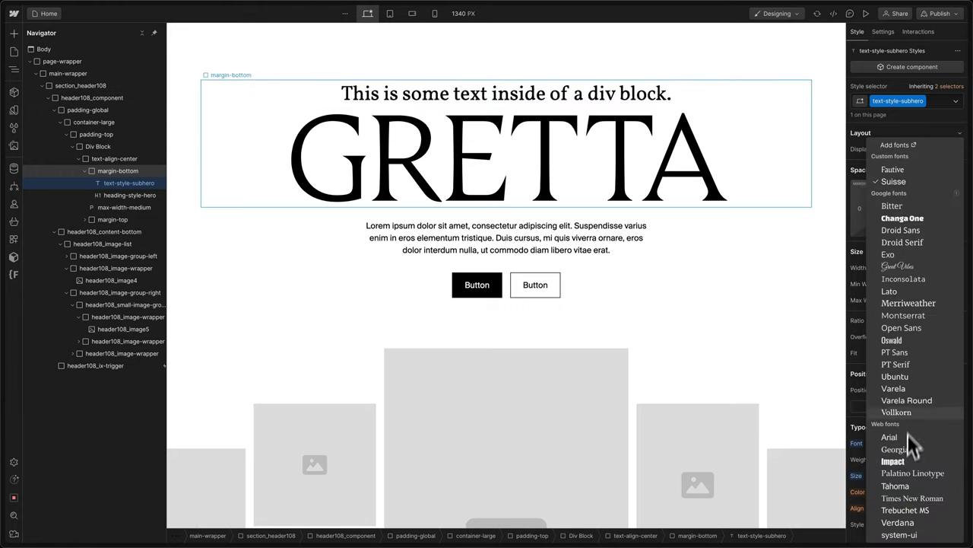
{"action": "left_click", "coordinate": [896, 171]}
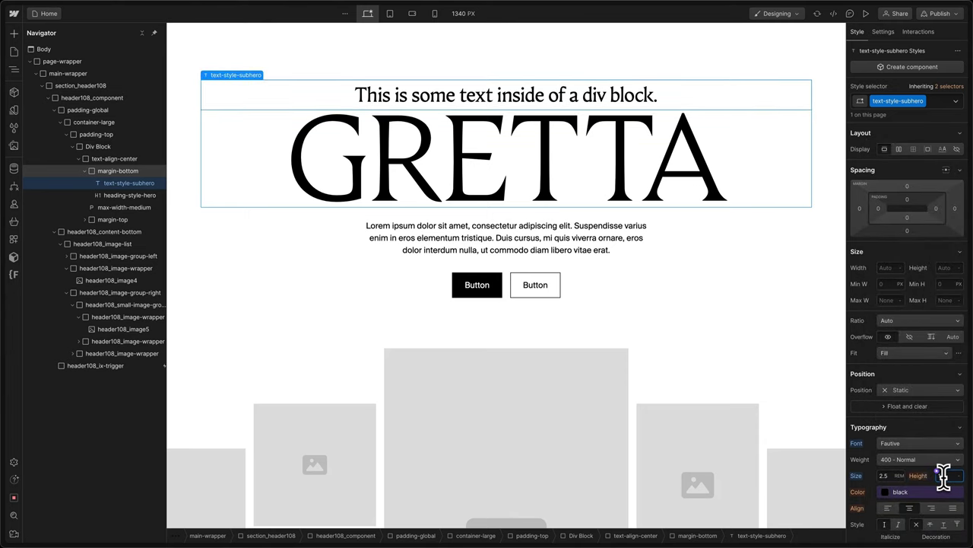
{"action": "type", "text": "0.6"}
{"action": "scroll", "coordinate": [907, 462], "scroll_direction": "down", "scroll_amount": 3}
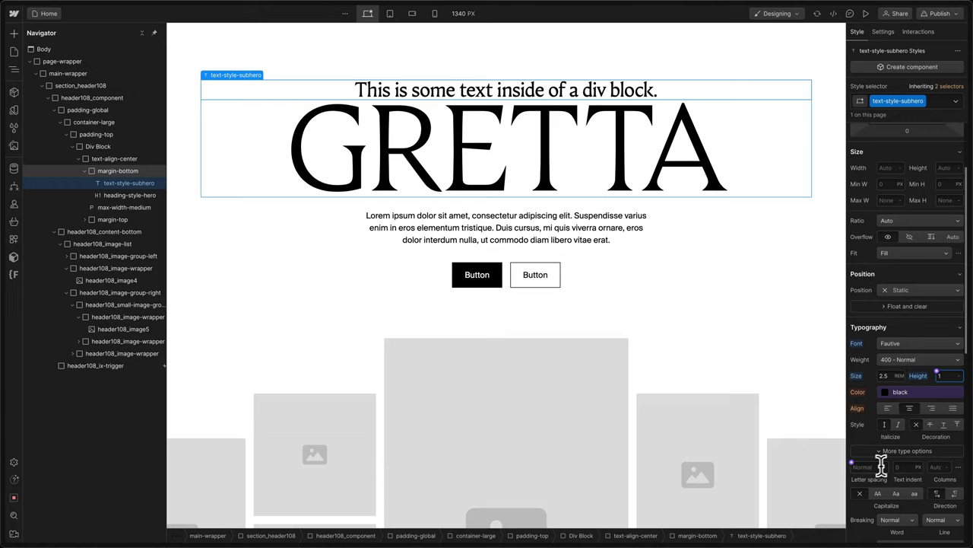
{"action": "left_click", "coordinate": [871, 467]}
{"action": "type", "text": "-0.03"}
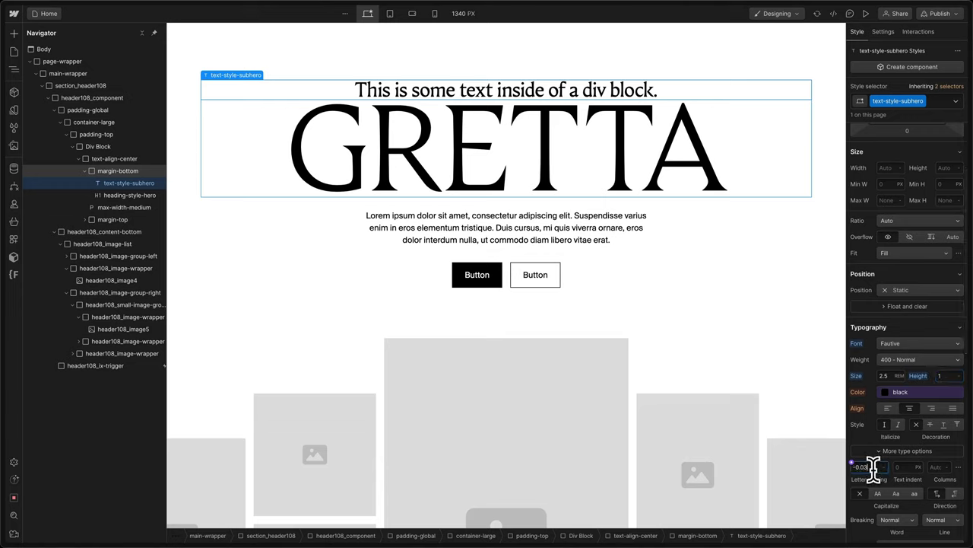
{"action": "key", "text": "Return"}
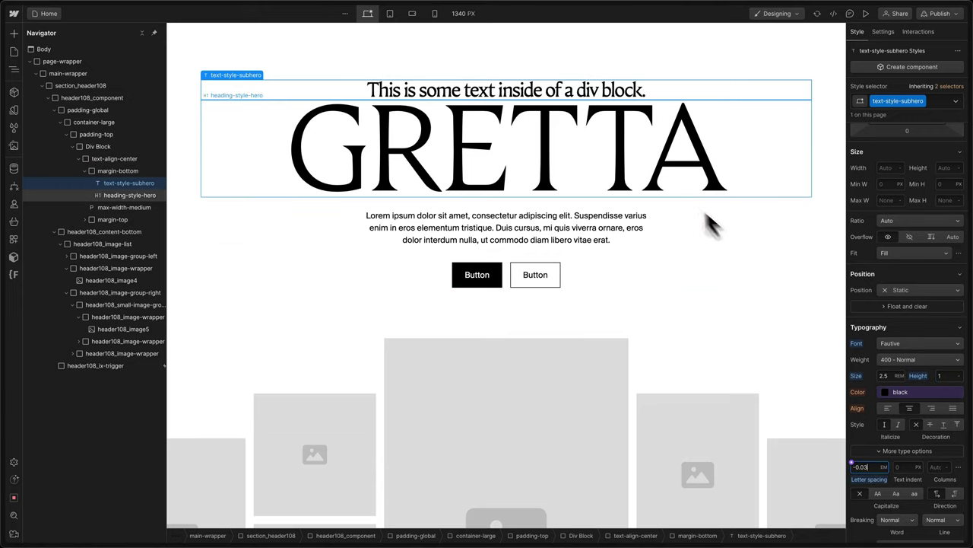
- Change the subhero text to 'made betta with'
{"action": "left_click", "coordinate": [586, 98]}
{"action": "double_click", "coordinate": [584, 86]}
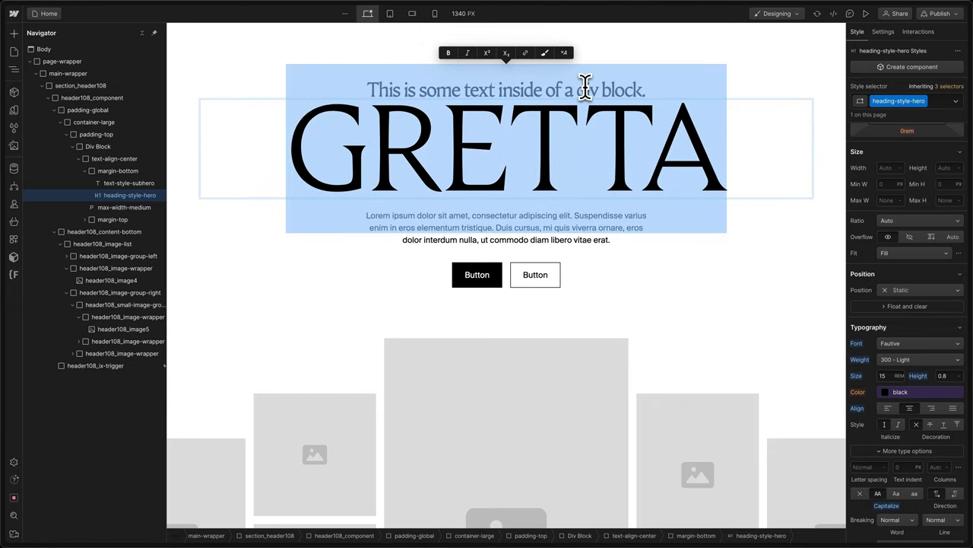
{"action": "key", "text": "Escape"}
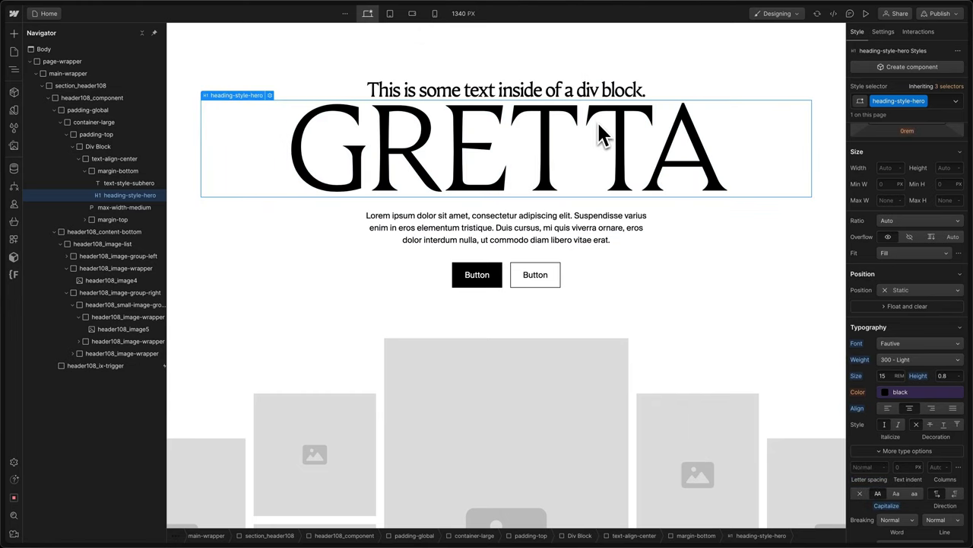
{"action": "key", "text": "Up"}
{"action": "key", "text": "Return"}
{"action": "type", "text": "mad"}
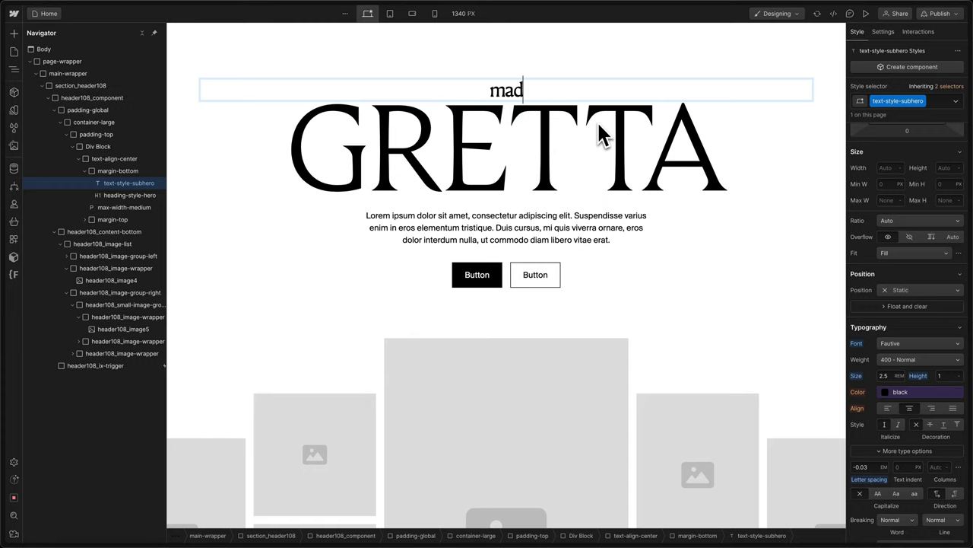
{"action": "type", "text": "e betta with"}
{"action": "key", "text": "Escape"}
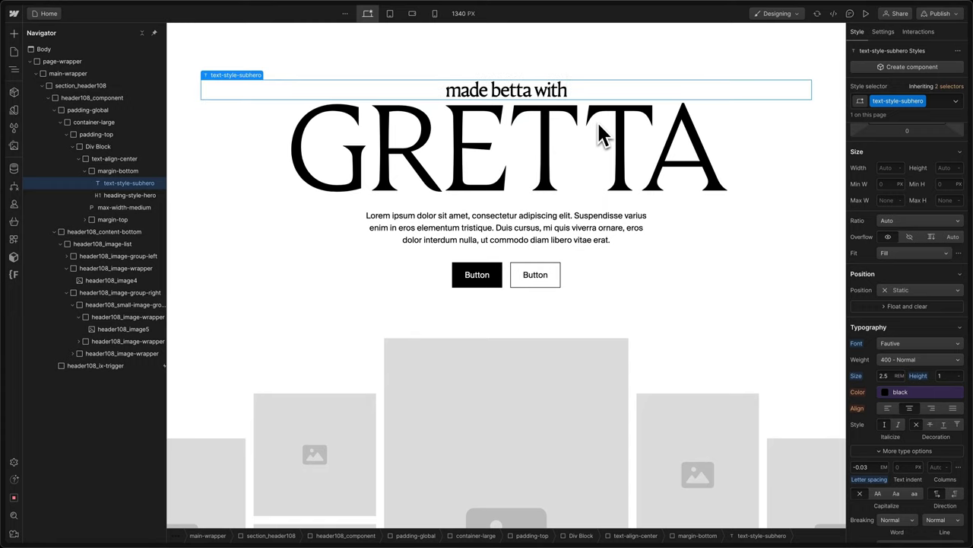
- Set the GRETTA heading's letter spacing to -0.04em
{"action": "key", "text": "Down"}
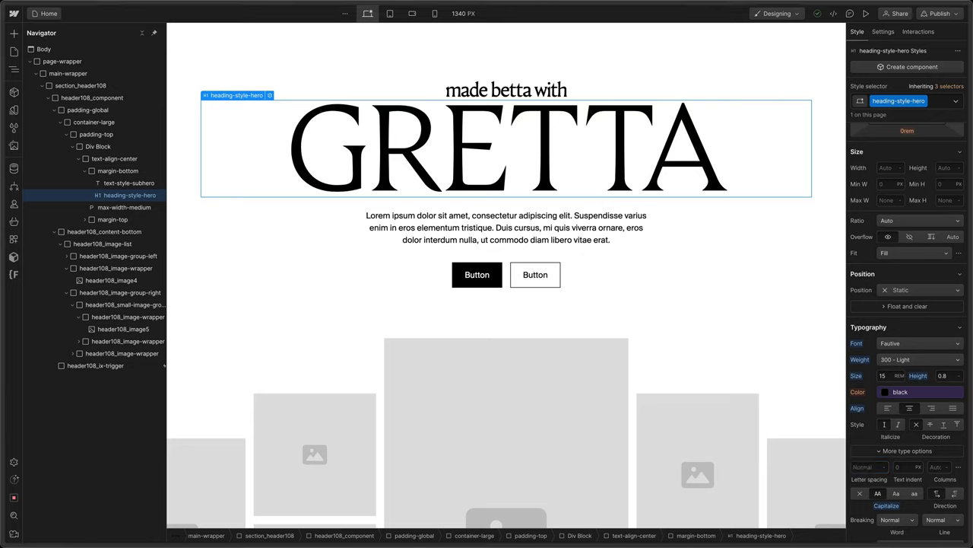
{"action": "left_click", "coordinate": [872, 484]}
{"action": "type", "text": "-0.04"}
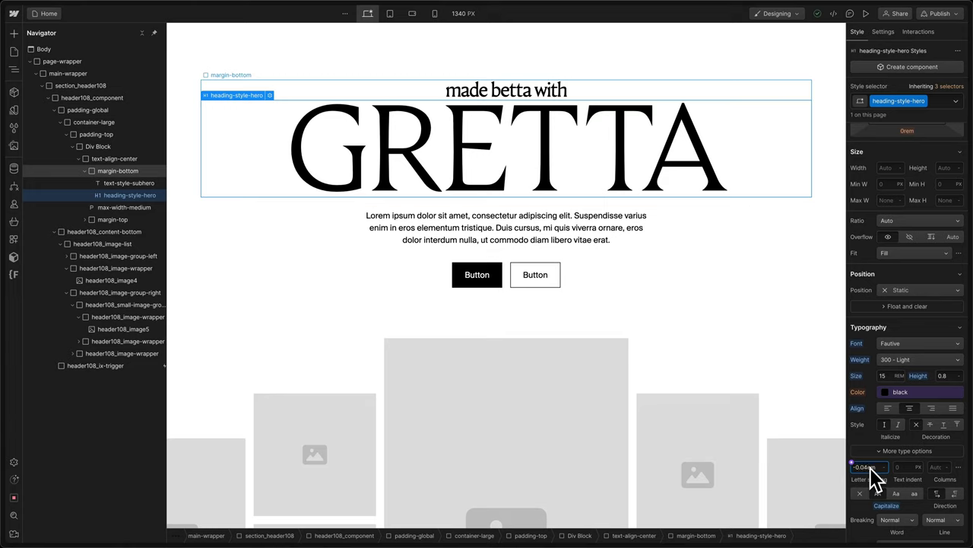
{"action": "key", "text": "Return"}
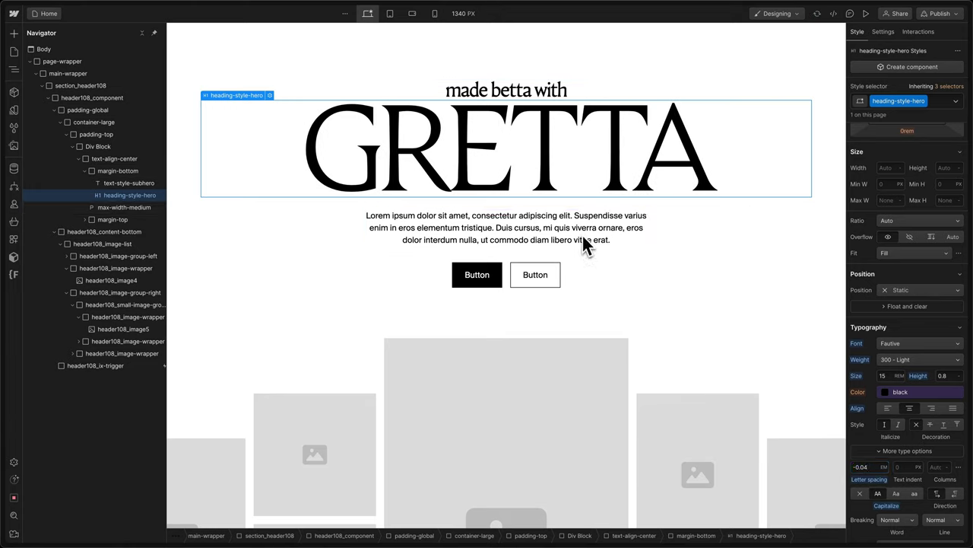
- Give the hero buttons 1rem top/bottom and 2rem side padding
{"action": "left_click", "coordinate": [497, 276]}
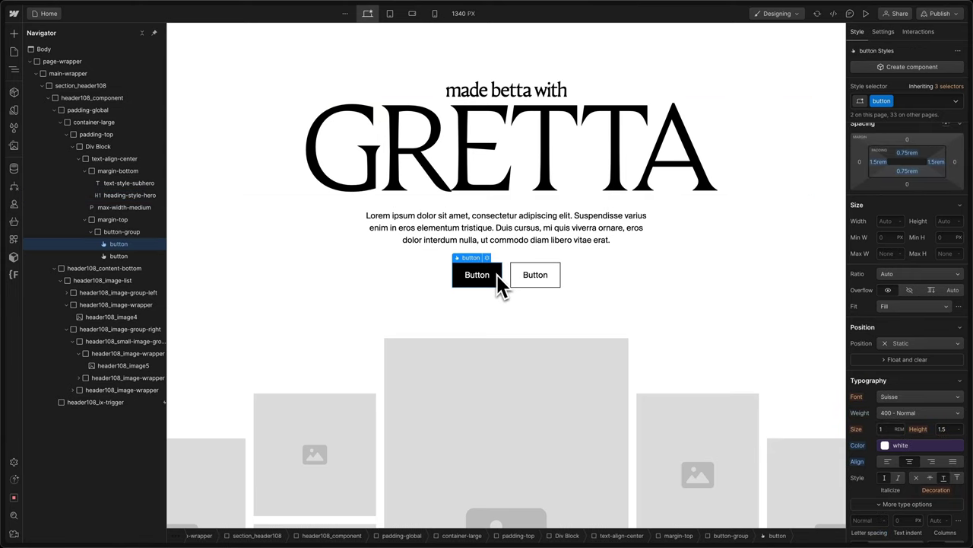
{"action": "left_click", "coordinate": [517, 270]}
{"action": "left_click", "coordinate": [501, 277]}
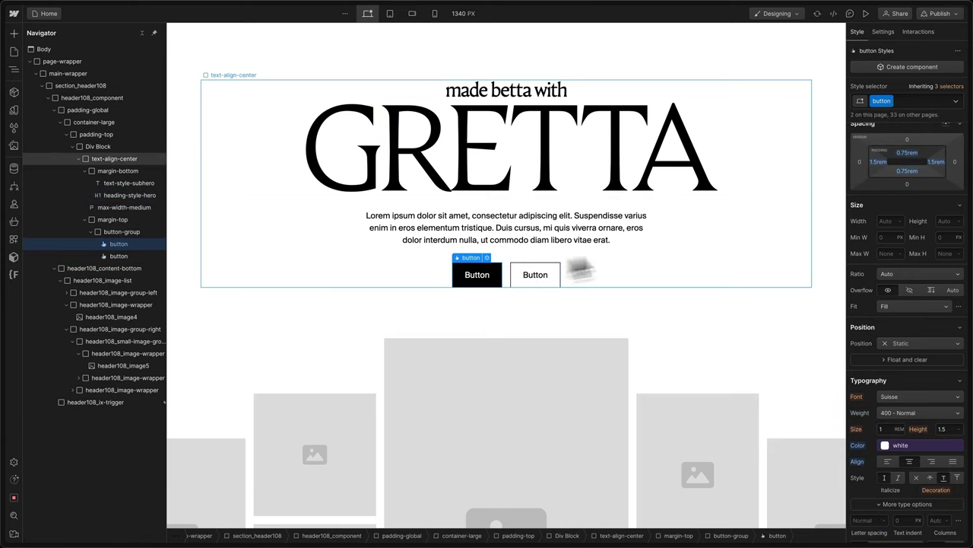
{"action": "left_click", "coordinate": [879, 162]}
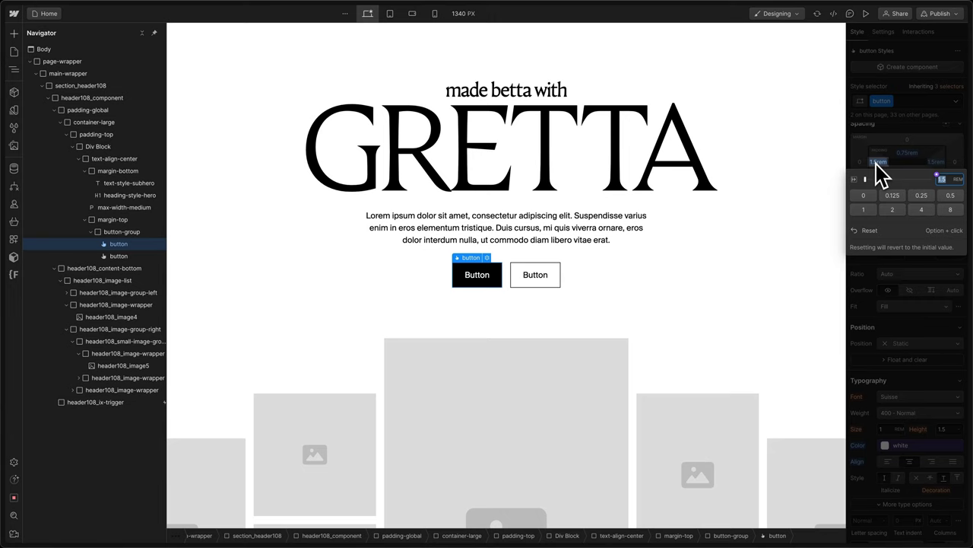
{"action": "type", "text": "2"}
{"action": "key", "text": "Return"}
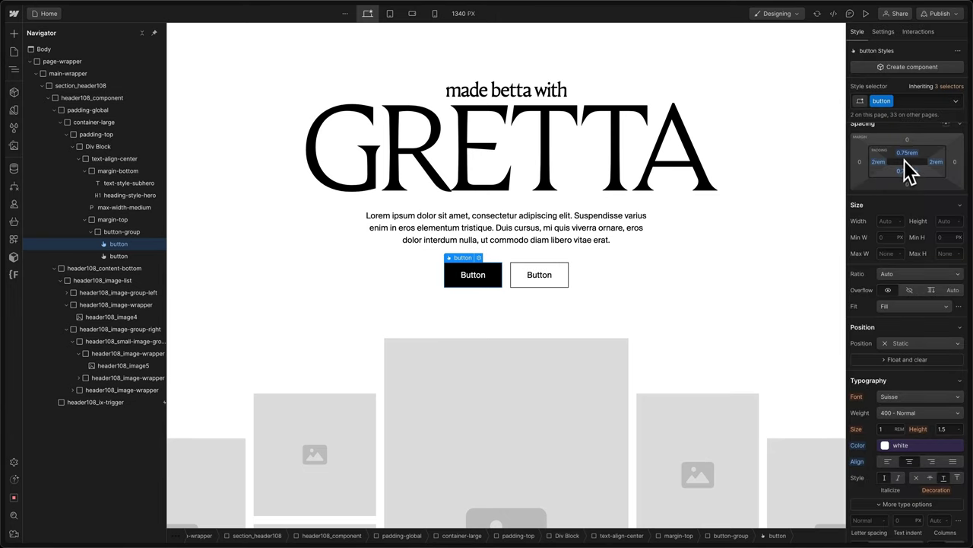
{"action": "left_click", "coordinate": [905, 156]}
{"action": "type", "text": "1"}
{"action": "key", "text": "Return"}
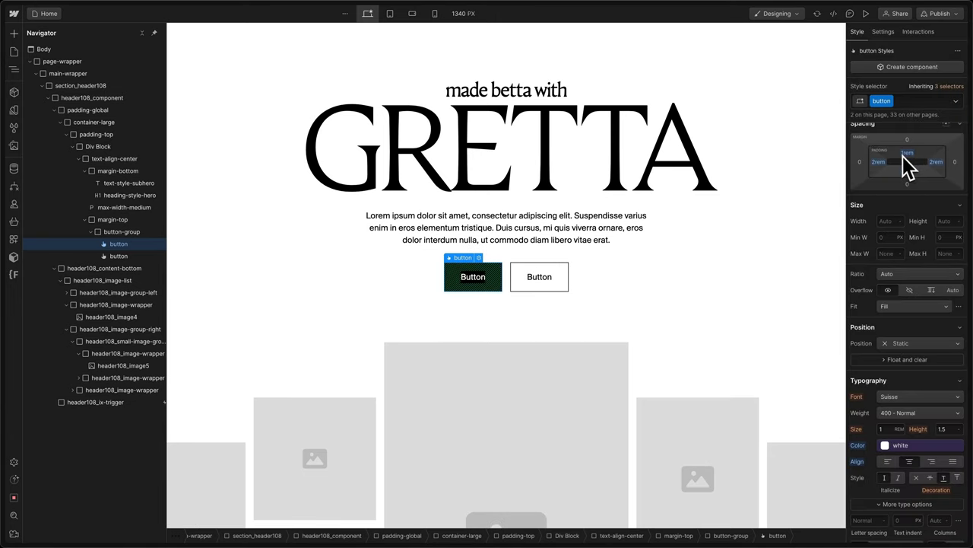
- Make the button labels Suisse 600 Semi Bold with -0.02em letter spacing
{"action": "scroll", "coordinate": [911, 392], "scroll_direction": "down", "scroll_amount": 3}
{"action": "scroll", "coordinate": [911, 392], "scroll_direction": "down", "scroll_amount": 5}
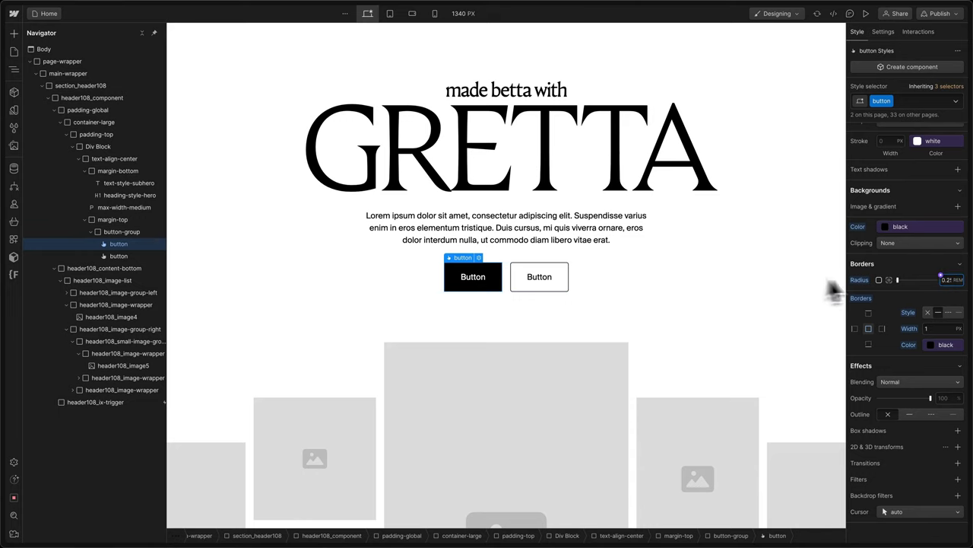
{"action": "scroll", "coordinate": [881, 284], "scroll_direction": "up", "scroll_amount": 7}
{"action": "scroll", "coordinate": [894, 388], "scroll_direction": "down", "scroll_amount": 1}
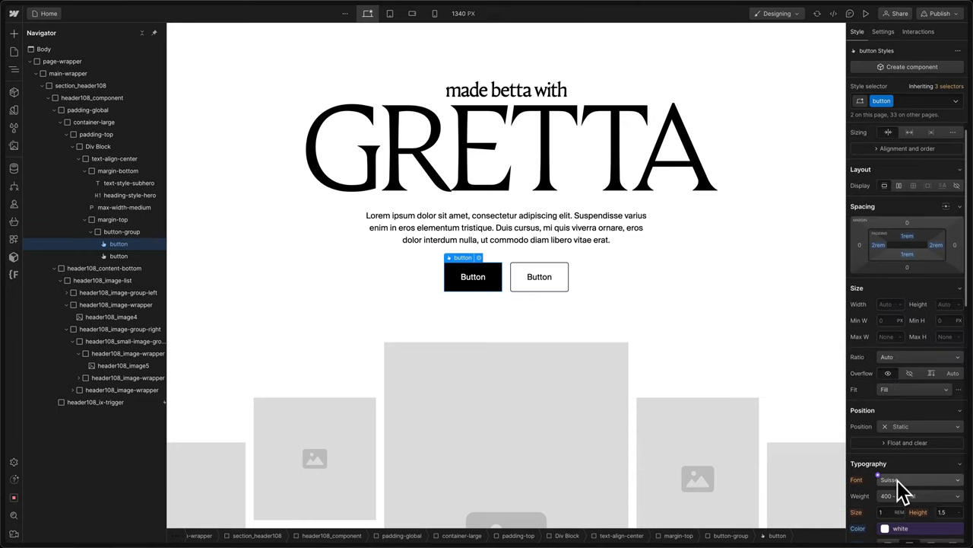
{"action": "left_click", "coordinate": [897, 481]}
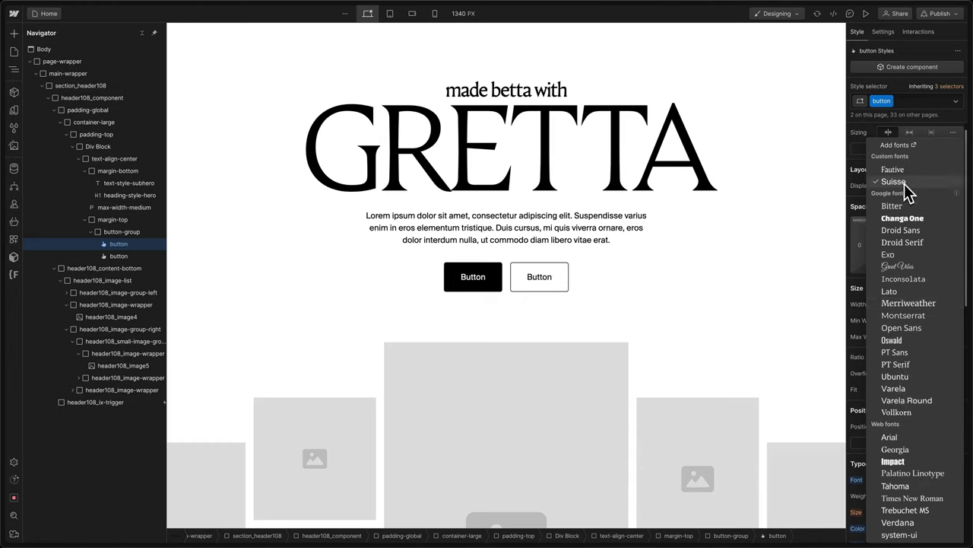
{"action": "left_click", "coordinate": [904, 183]}
{"action": "left_click", "coordinate": [909, 499]}
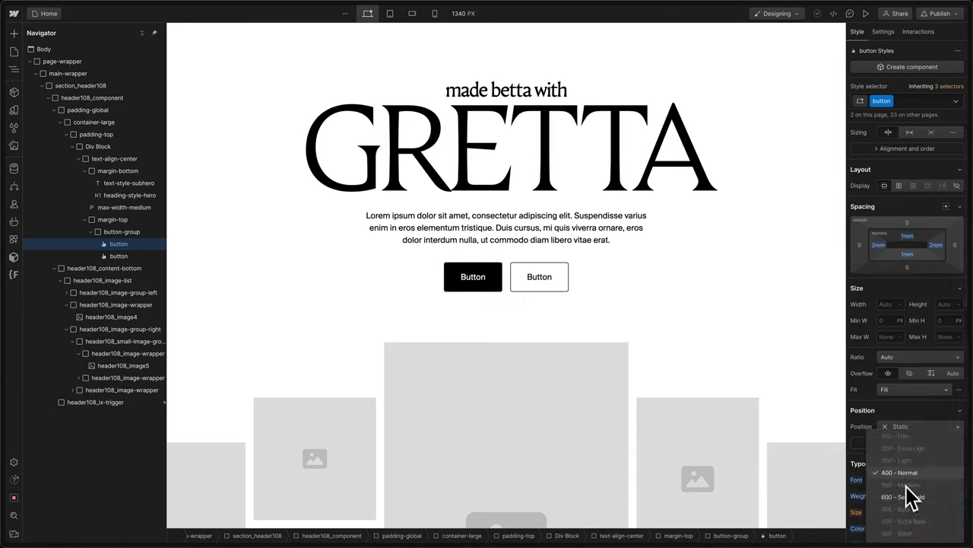
{"action": "left_click", "coordinate": [911, 498]}
{"action": "scroll", "coordinate": [912, 468], "scroll_direction": "down", "scroll_amount": 4}
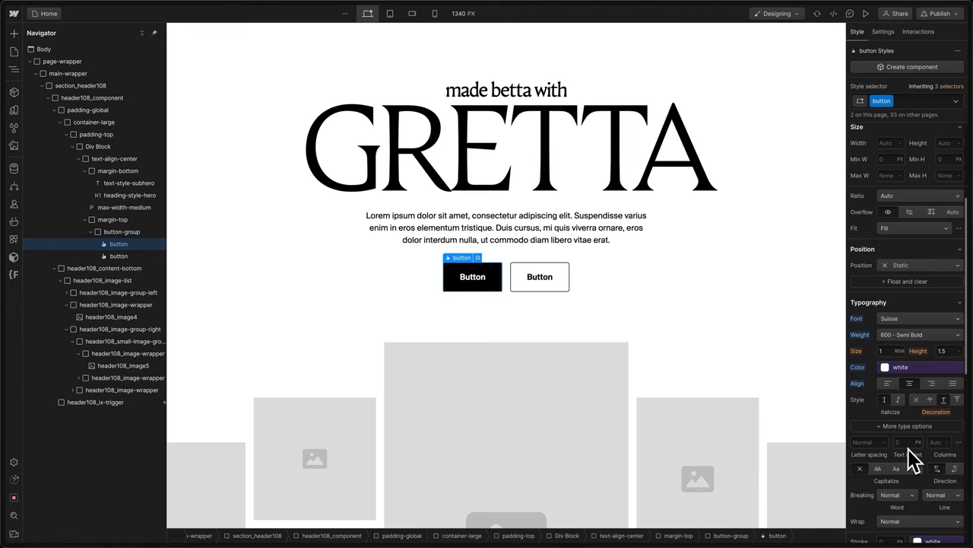
{"action": "scroll", "coordinate": [935, 430], "scroll_direction": "down", "scroll_amount": 1}
{"action": "scroll", "coordinate": [924, 430], "scroll_direction": "down", "scroll_amount": 1}
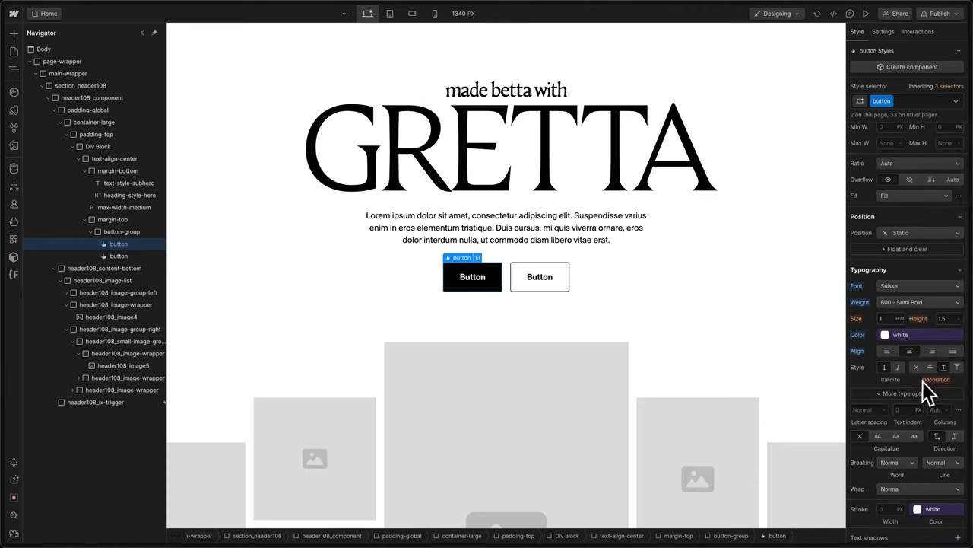
{"action": "left_click", "coordinate": [877, 408]}
{"action": "key", "text": "Return"}
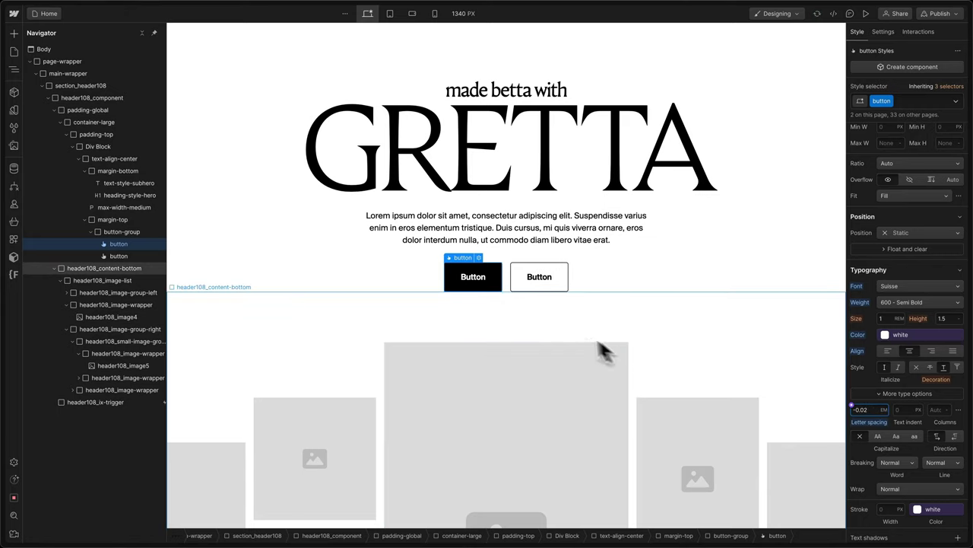
- Relabel the first button 'Our Work', then select the central image wrapper
{"action": "double_click", "coordinate": [482, 282]}
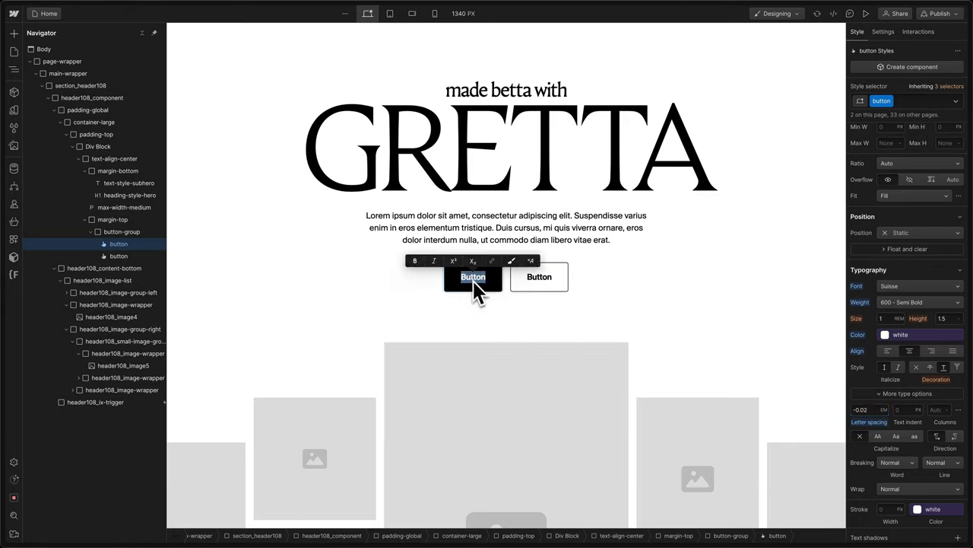
{"action": "type", "text": "Our Work"}
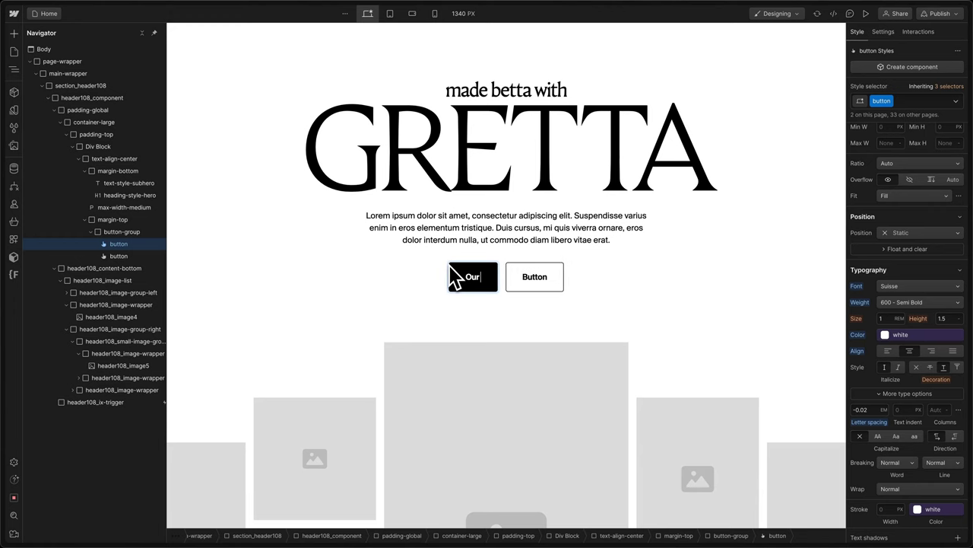
{"action": "left_click", "coordinate": [509, 390]}
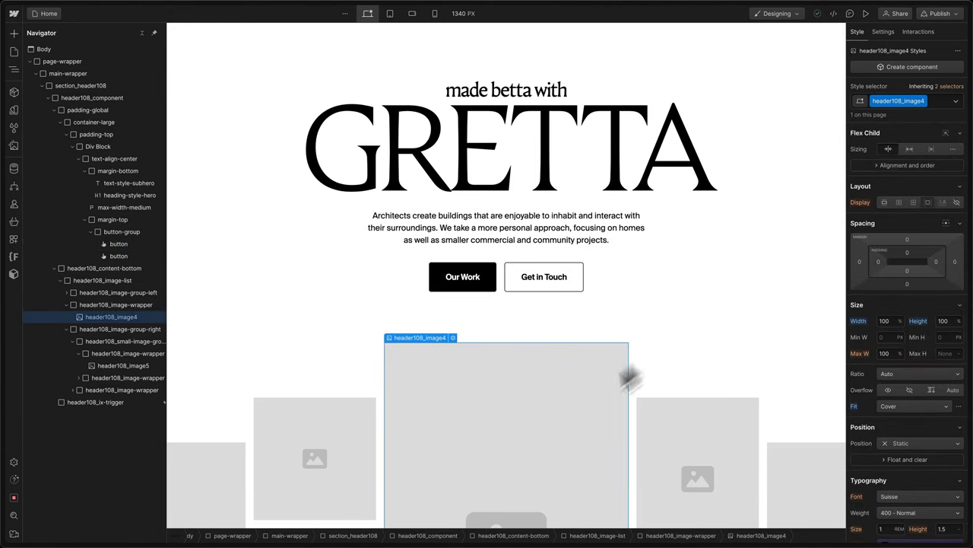
{"action": "left_click", "coordinate": [548, 436]}
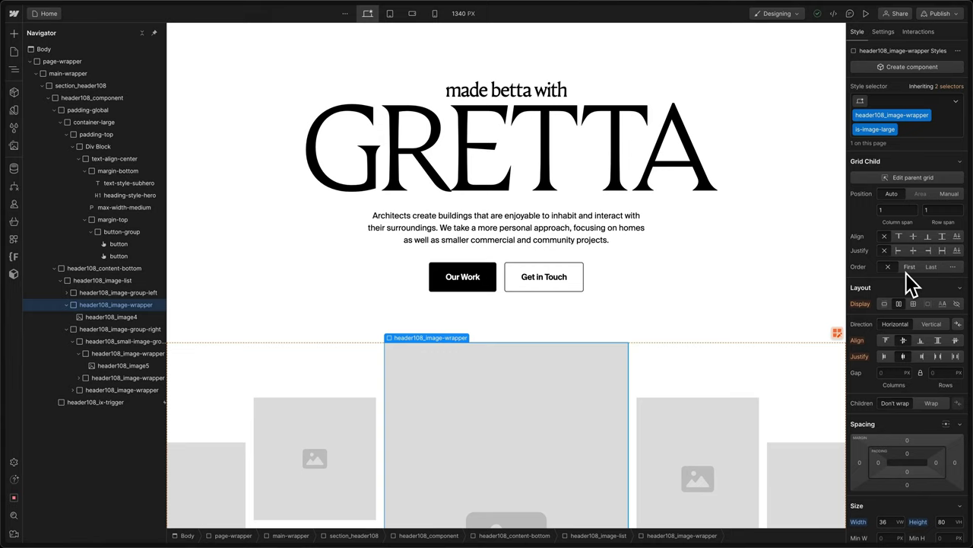
{"action": "scroll", "coordinate": [906, 273], "scroll_direction": "down", "scroll_amount": 10}
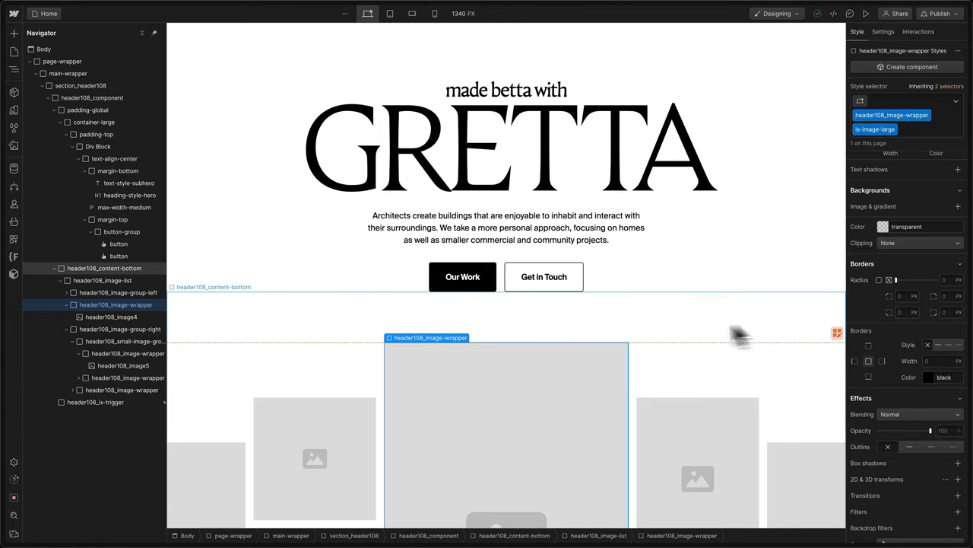
- Add a 300rem size variable in a new radius group, then rename it 'door'
{"action": "left_click", "coordinate": [14, 111]}
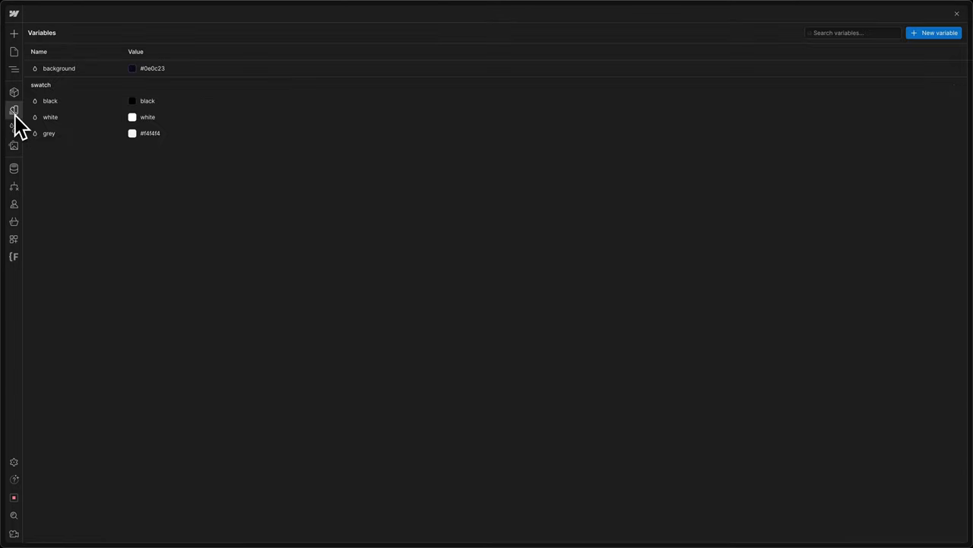
{"action": "left_click", "coordinate": [935, 34]}
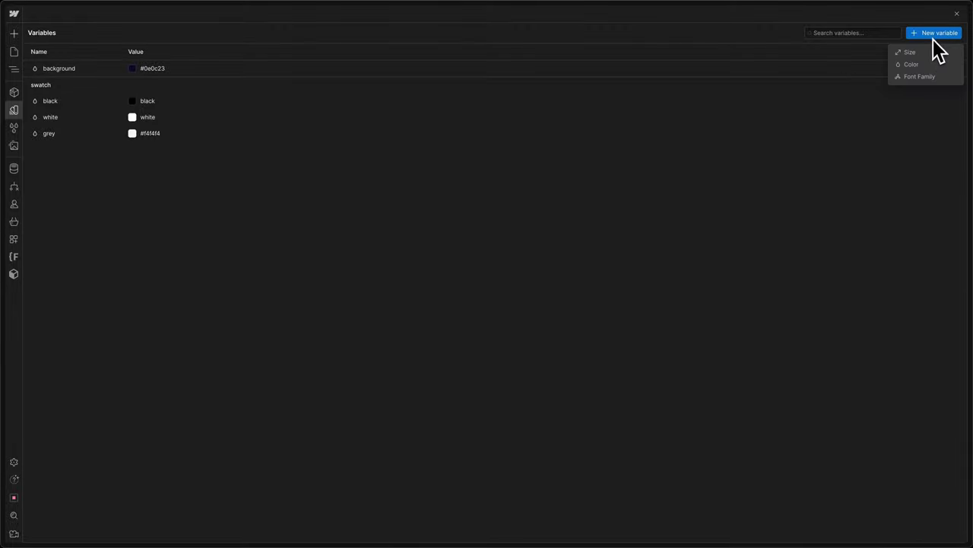
{"action": "left_click", "coordinate": [928, 52]}
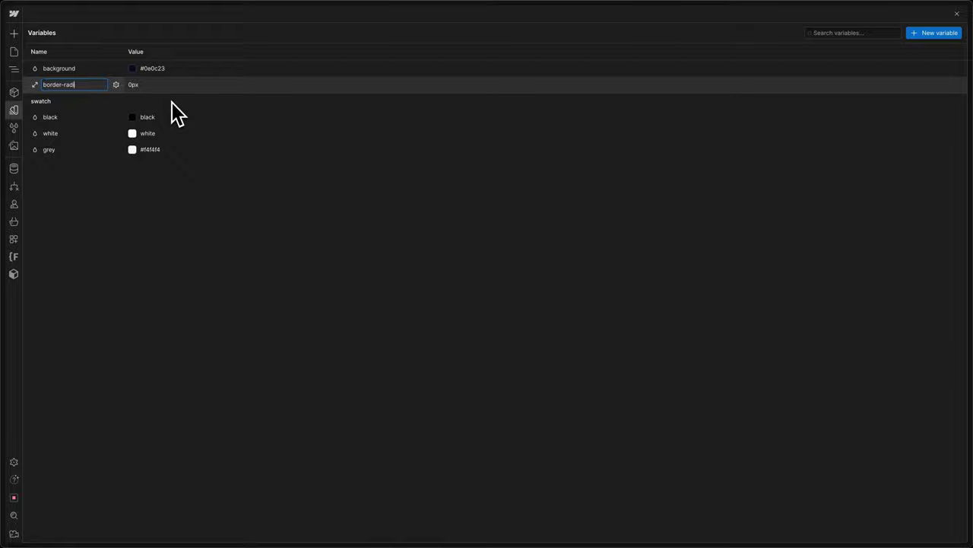
{"action": "key", "text": "ctrl+a"}
{"action": "key", "text": "BackSpace"}
{"action": "type", "text": "ra"}
{"action": "key", "text": "Return"}
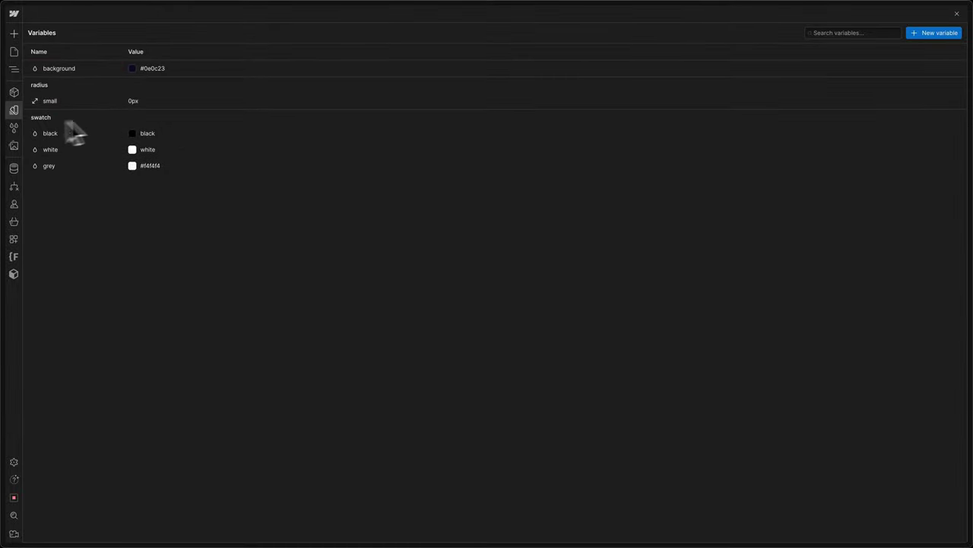
{"action": "left_click", "coordinate": [134, 101]}
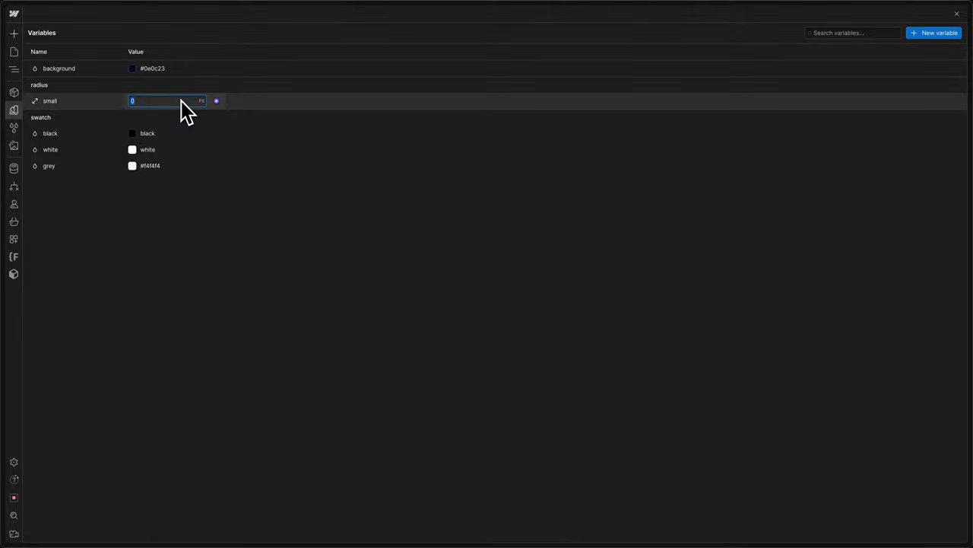
{"action": "type", "text": "300rem"}
{"action": "key", "text": "Return"}
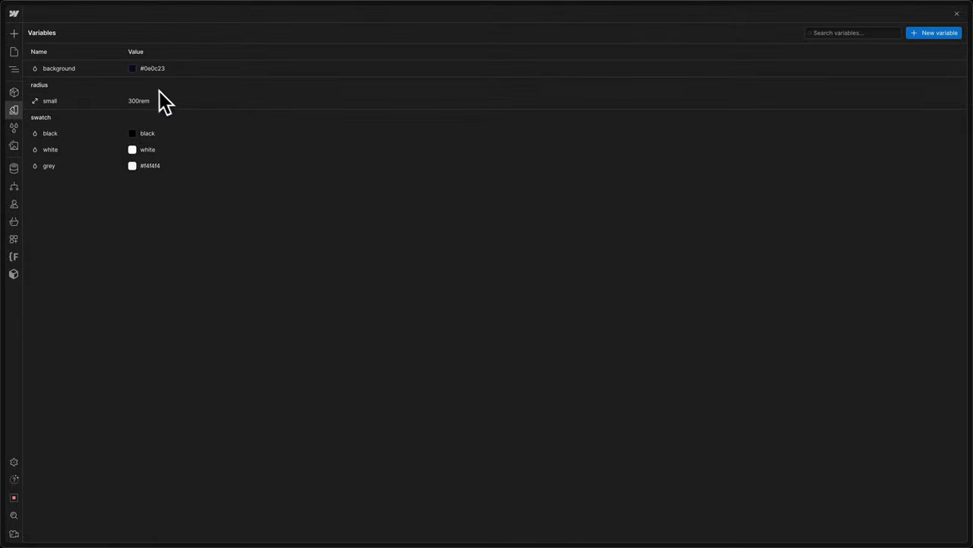
{"action": "double_click", "coordinate": [46, 104]}
{"action": "type", "text": "door"}
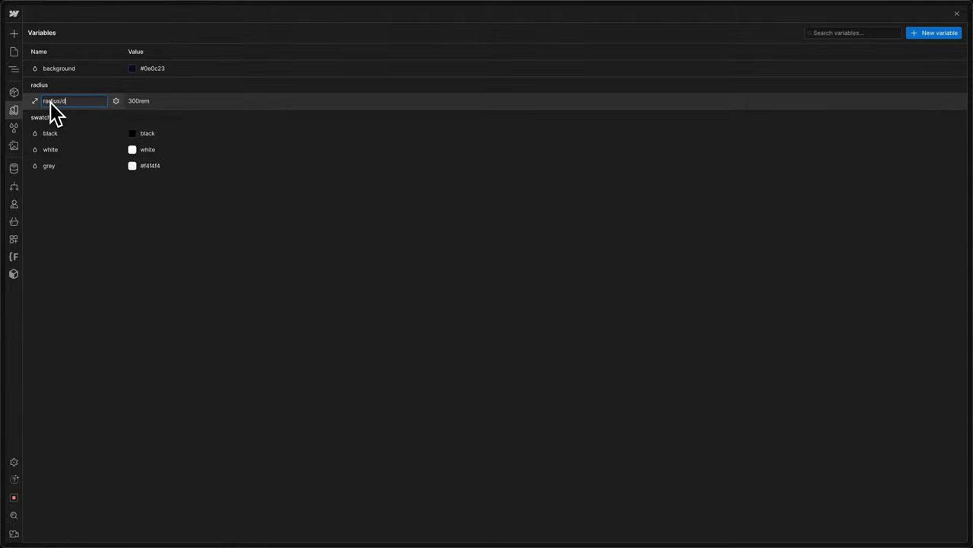
- Set the image wrapper's top-left and top-right corner radii to the 'door' variable
{"action": "left_click", "coordinate": [955, 14]}
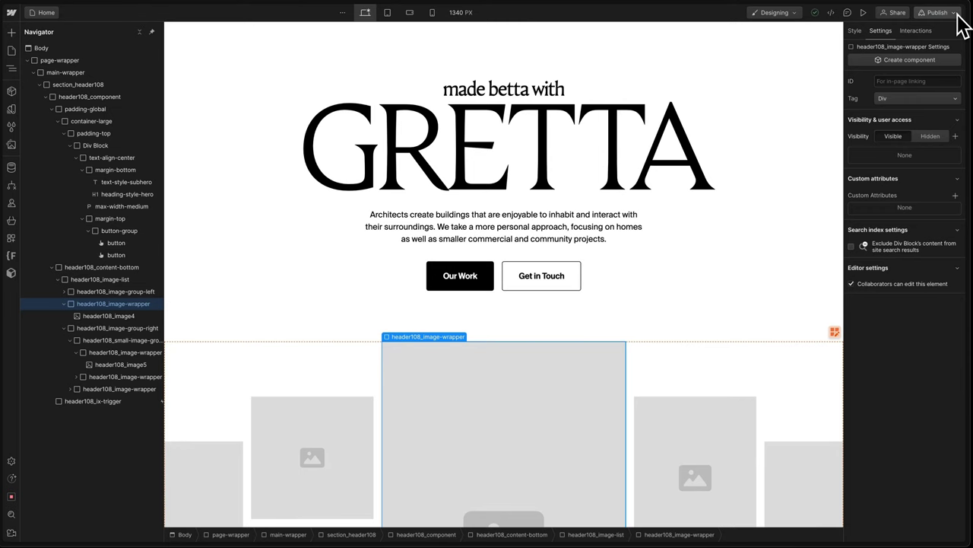
{"action": "left_click", "coordinate": [856, 30]}
{"action": "scroll", "coordinate": [882, 335], "scroll_direction": "down", "scroll_amount": 3}
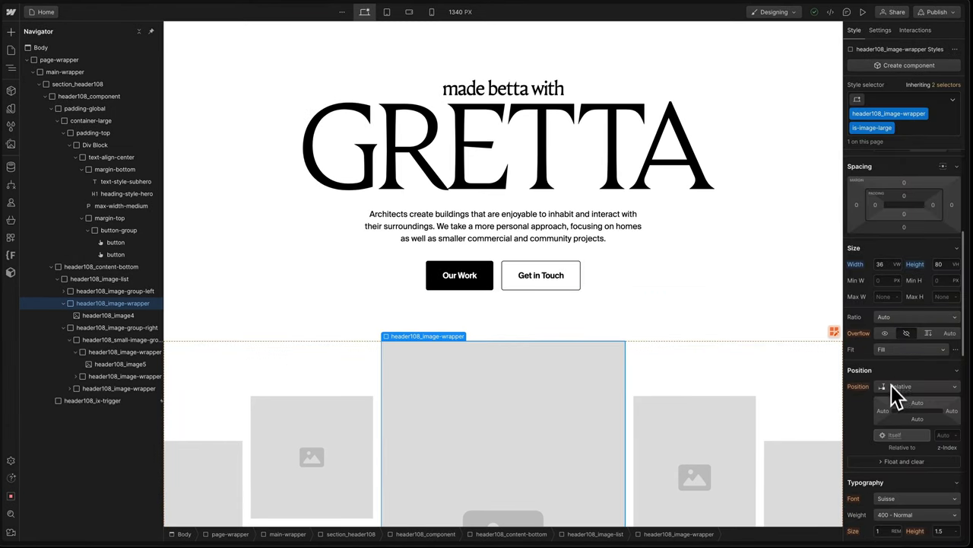
{"action": "scroll", "coordinate": [892, 393], "scroll_direction": "down", "scroll_amount": 3}
{"action": "scroll", "coordinate": [902, 402], "scroll_direction": "down", "scroll_amount": 3}
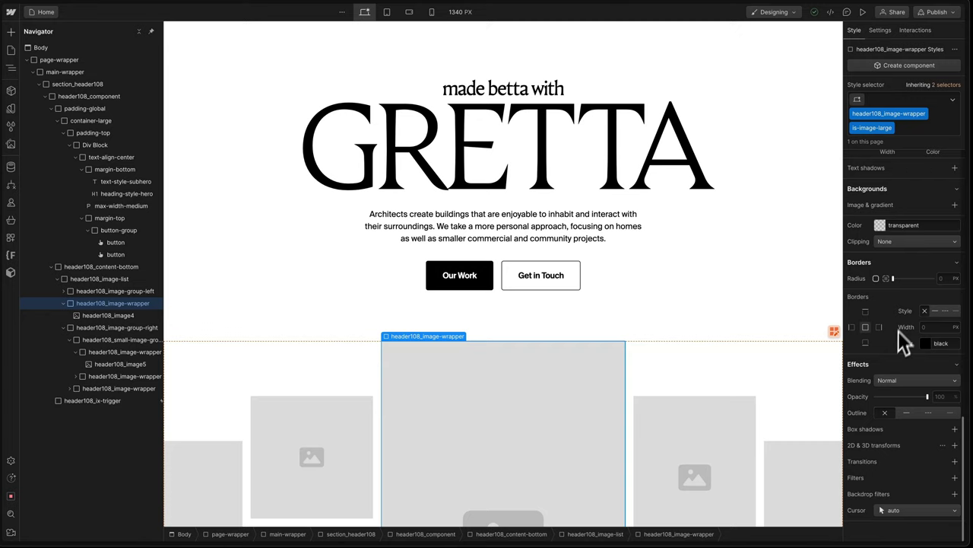
{"action": "left_click", "coordinate": [886, 279]}
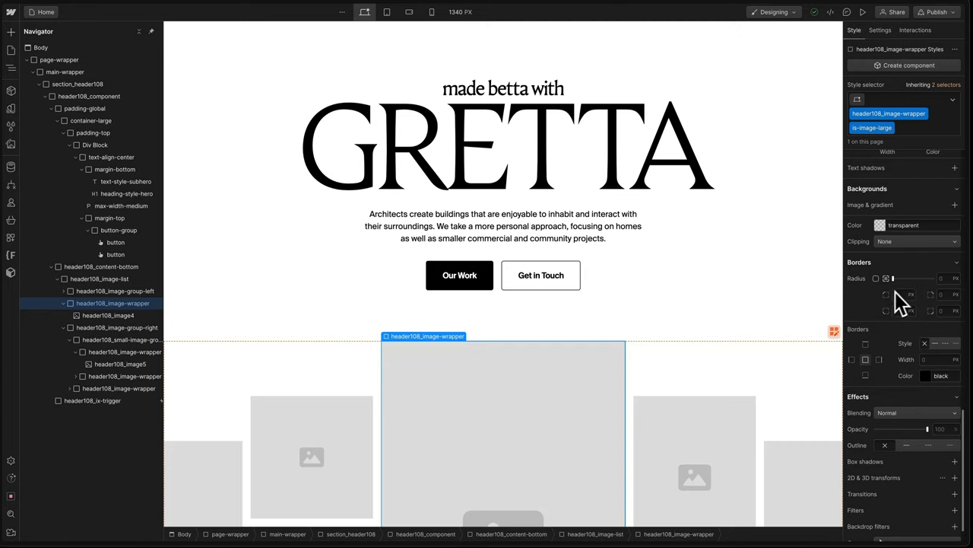
{"action": "left_click", "coordinate": [898, 292]}
{"action": "left_click", "coordinate": [888, 356]}
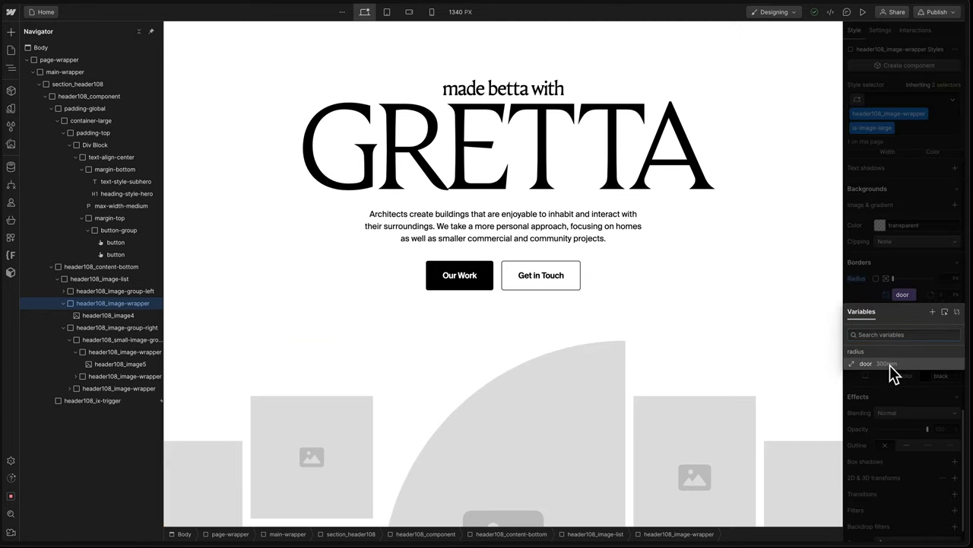
{"action": "left_click", "coordinate": [936, 293]}
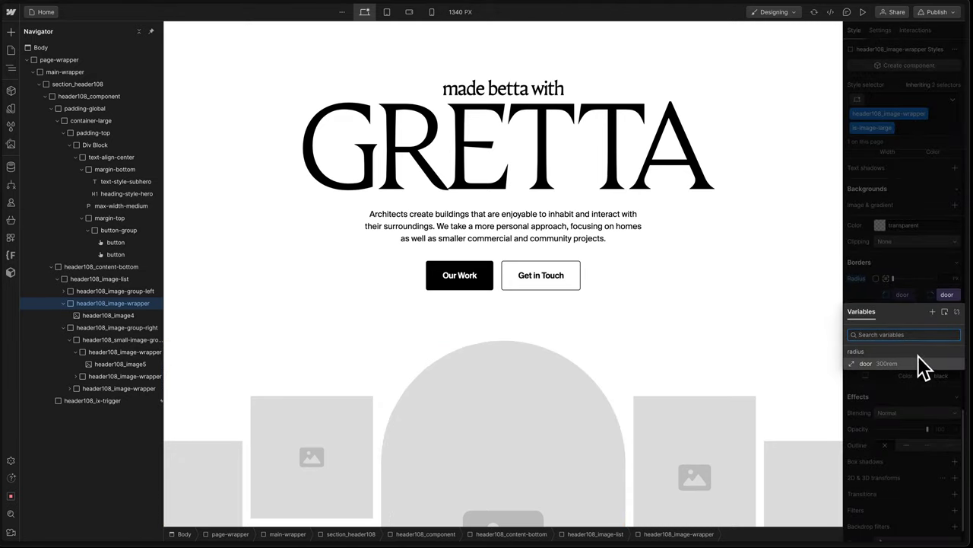
{"action": "left_click", "coordinate": [918, 357]}
- Preview the page to check the arched image, then exit Preview
{"action": "scroll", "coordinate": [619, 402], "scroll_direction": "down", "scroll_amount": 3}
{"action": "scroll", "coordinate": [615, 390], "scroll_direction": "down", "scroll_amount": 2}
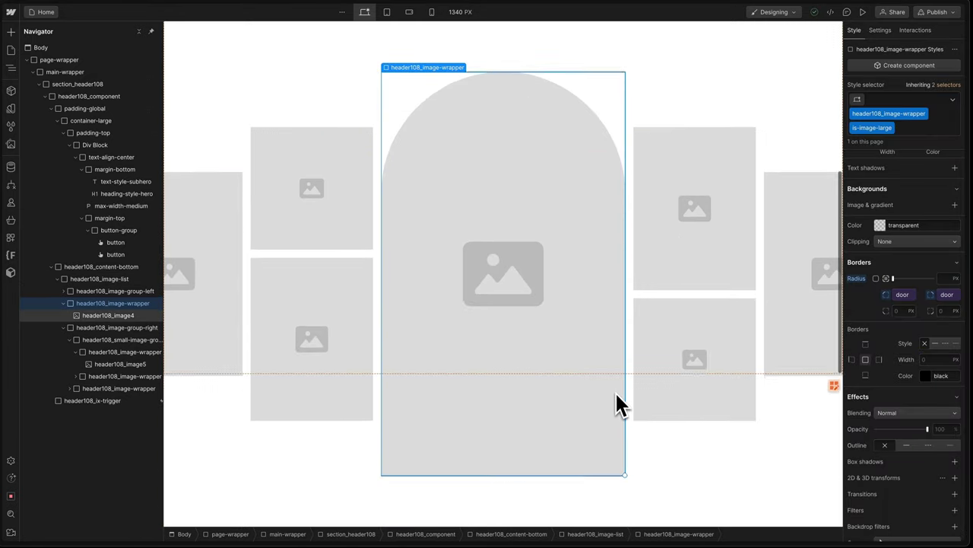
{"action": "scroll", "coordinate": [616, 391], "scroll_direction": "up", "scroll_amount": 5}
{"action": "key", "text": "ctrl+shift+p"}
{"action": "scroll", "coordinate": [622, 395], "scroll_direction": "down", "scroll_amount": 3}
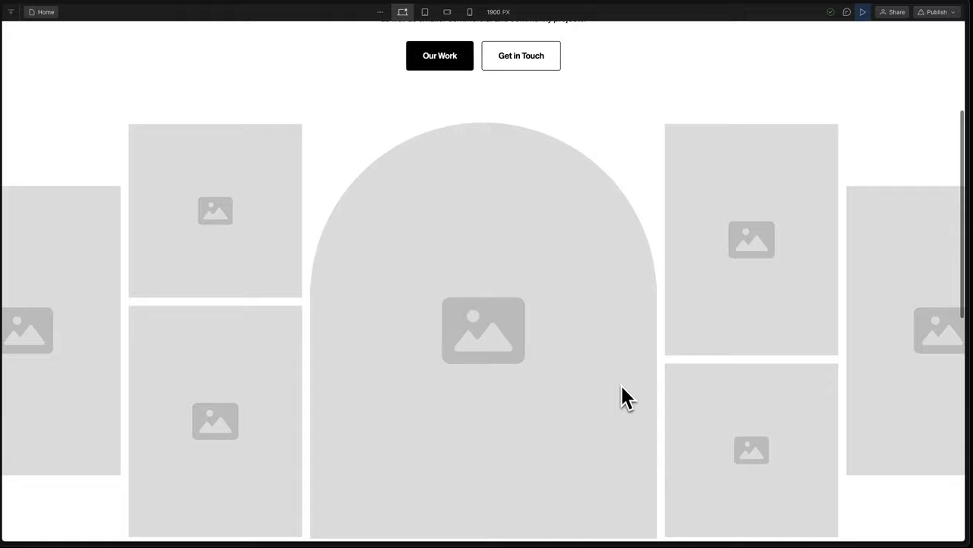
{"action": "scroll", "coordinate": [622, 395], "scroll_direction": "down", "scroll_amount": 2}
{"action": "scroll", "coordinate": [620, 387], "scroll_direction": "down", "scroll_amount": 2}
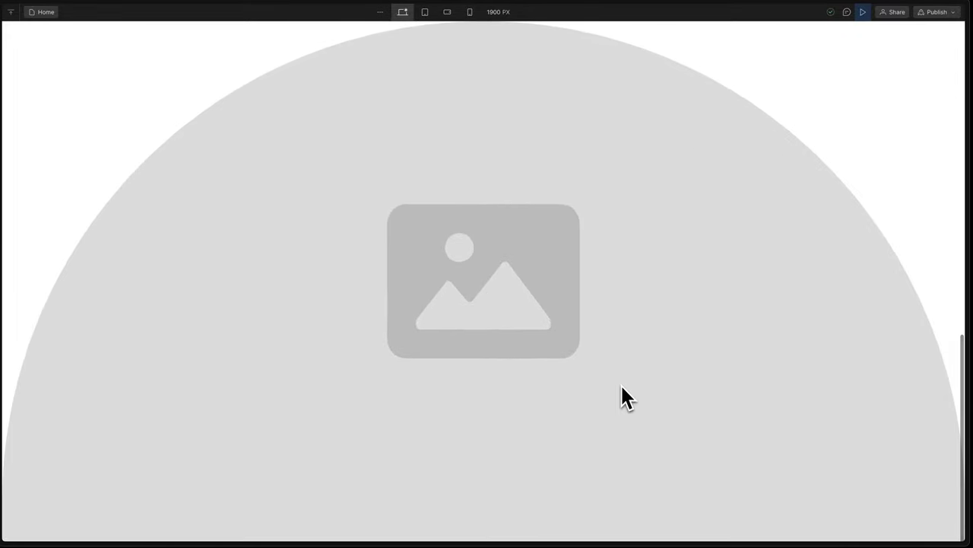
{"action": "scroll", "coordinate": [621, 386], "scroll_direction": "up", "scroll_amount": 3}
{"action": "scroll", "coordinate": [632, 386], "scroll_direction": "up", "scroll_amount": 4}
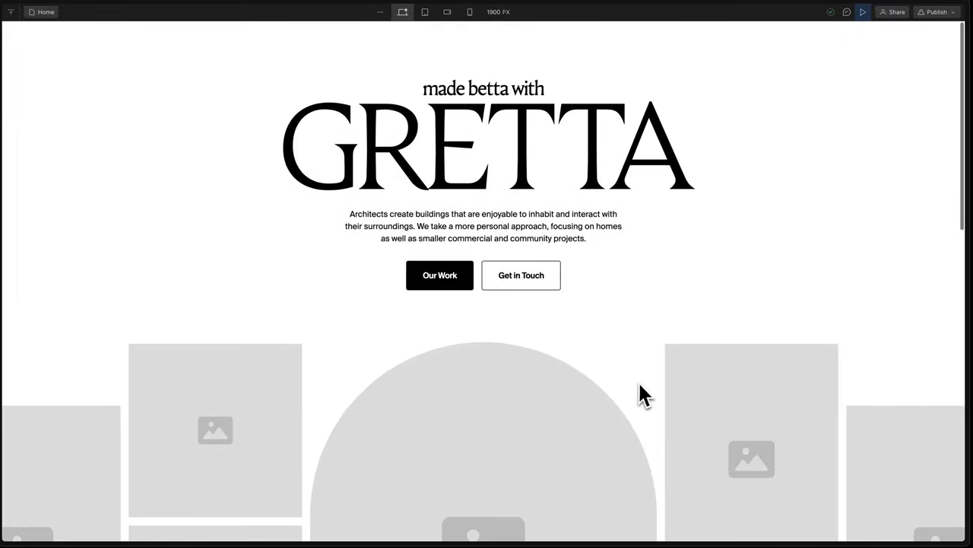
{"action": "left_click", "coordinate": [863, 12]}
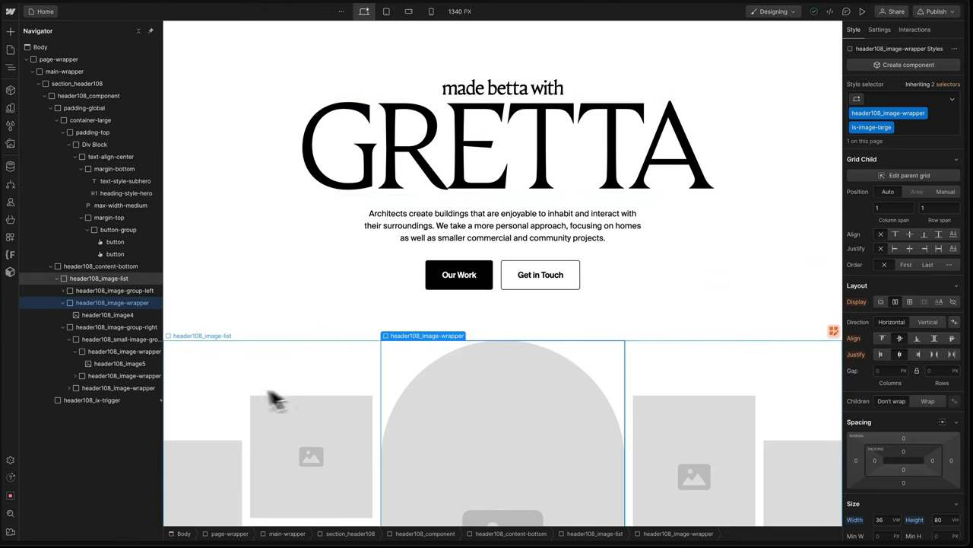
- Open the ix-trigger's Header 108 desktop scroll animation for editing
{"action": "left_click", "coordinate": [100, 402]}
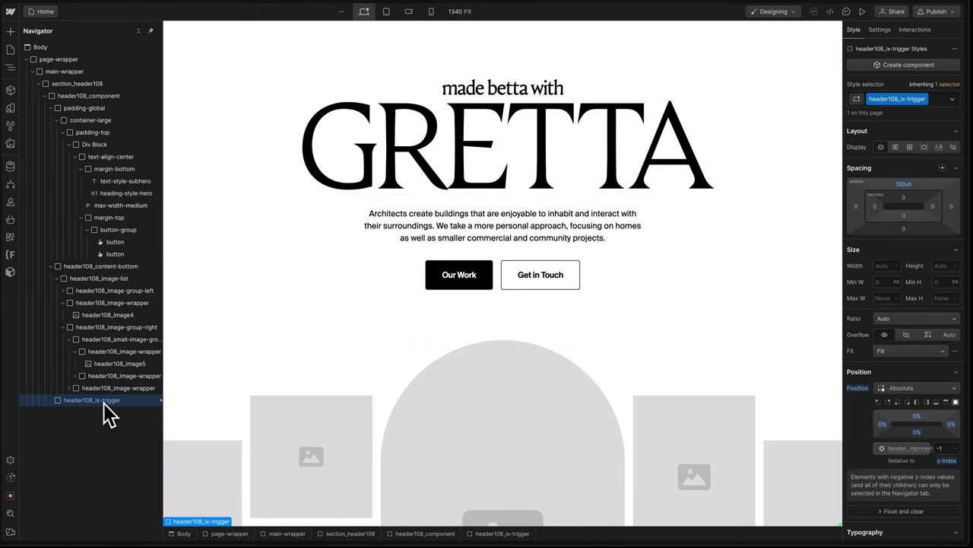
{"action": "left_click", "coordinate": [917, 31]}
{"action": "left_click", "coordinate": [889, 98]}
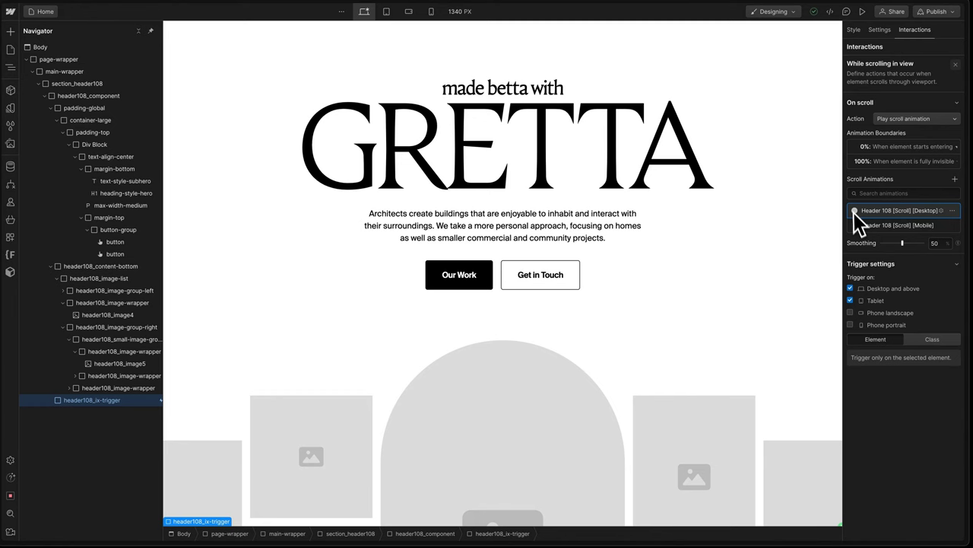
{"action": "left_click", "coordinate": [878, 212]}
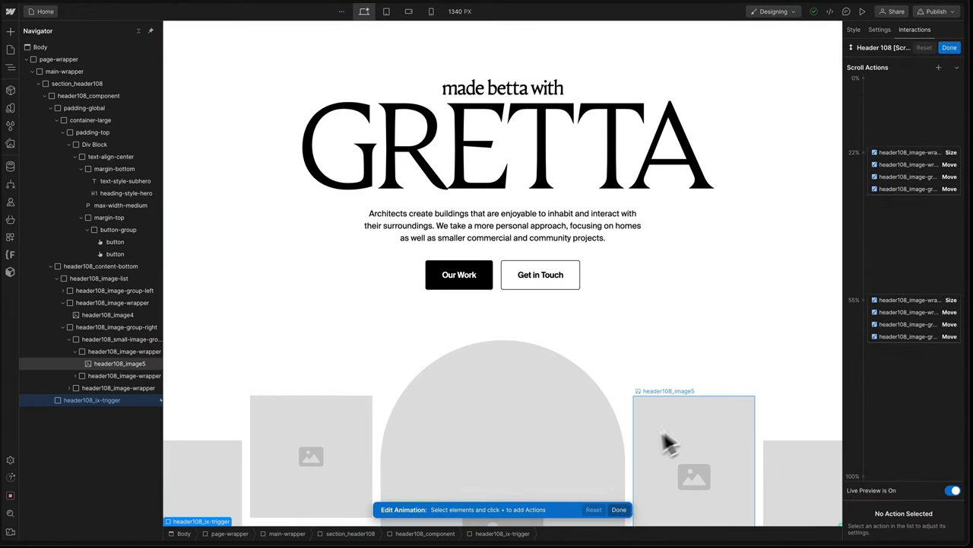
{"action": "scroll", "coordinate": [647, 426], "scroll_direction": "down", "scroll_amount": 3}
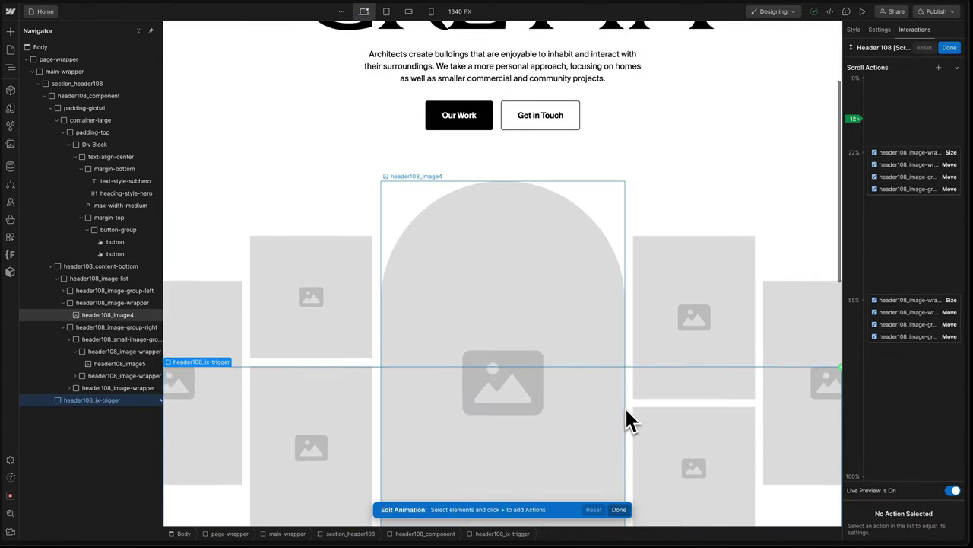
- Add a Set variable action for radius/door at the 22% keyframe
{"action": "left_click", "coordinate": [562, 288]}
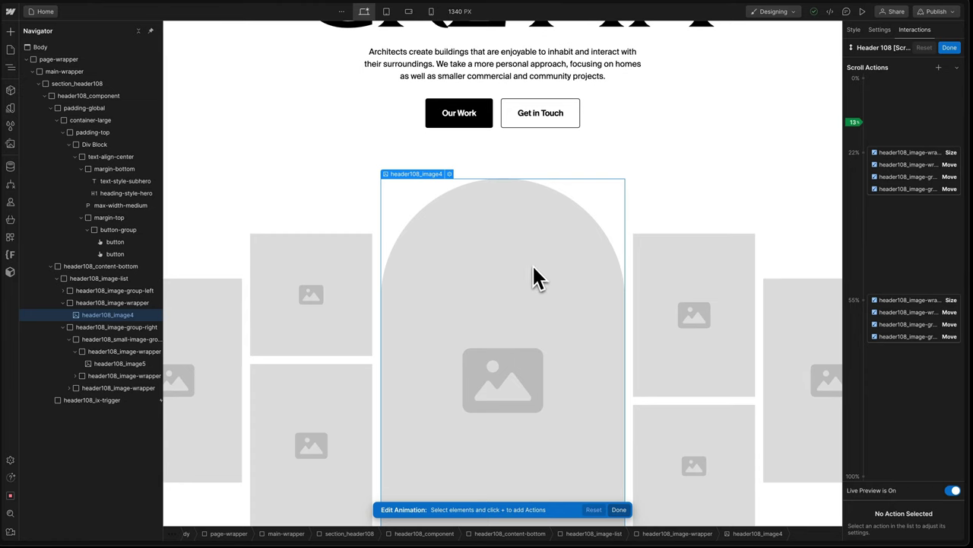
{"action": "left_click", "coordinate": [533, 267]}
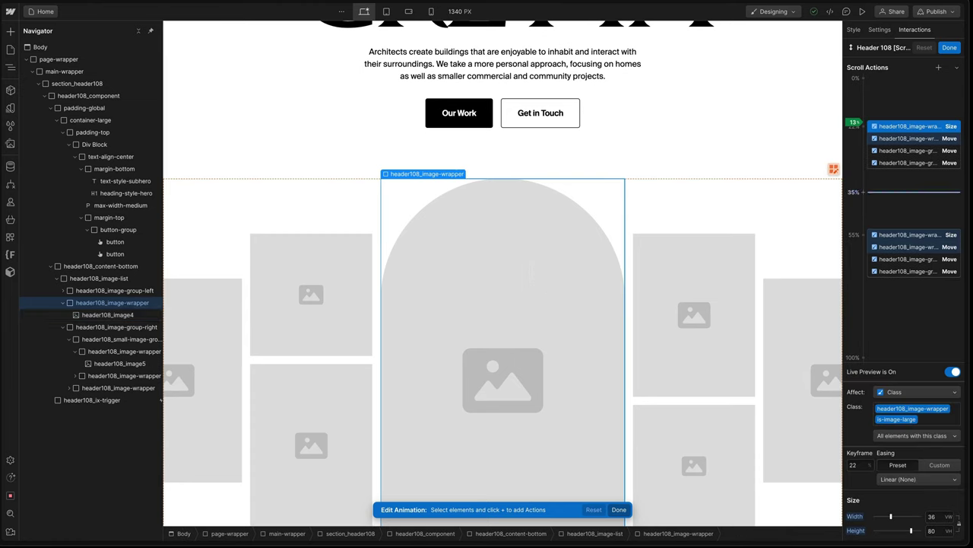
{"action": "left_click", "coordinate": [894, 178]}
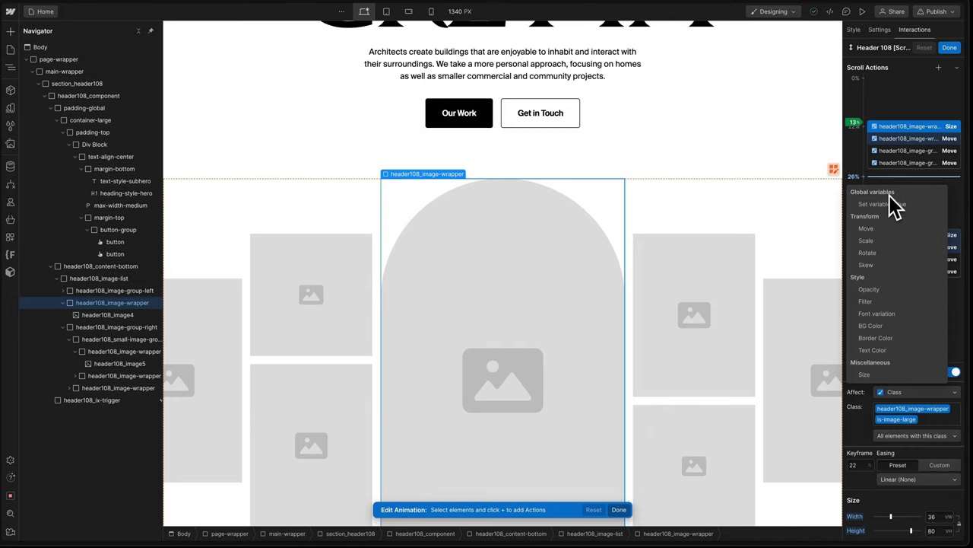
{"action": "left_click", "coordinate": [888, 203]}
{"action": "left_click_drag", "start_coordinate": [895, 186], "coordinate": [899, 177]}
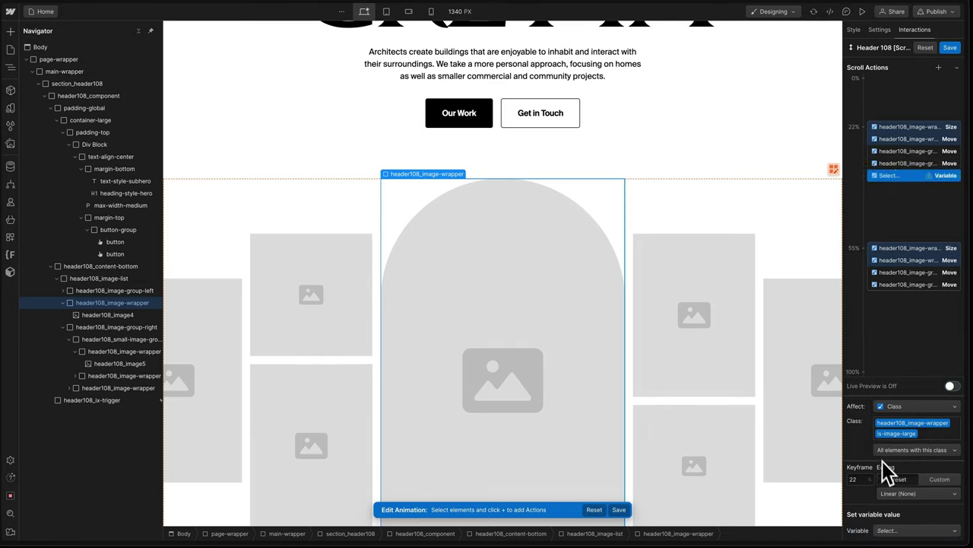
{"action": "left_click", "coordinate": [897, 535]}
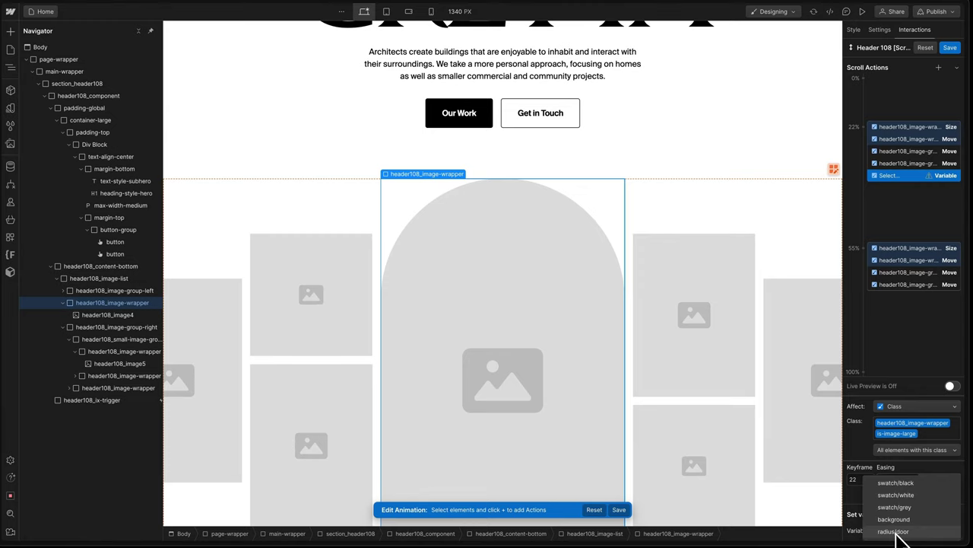
{"action": "left_click", "coordinate": [901, 533]}
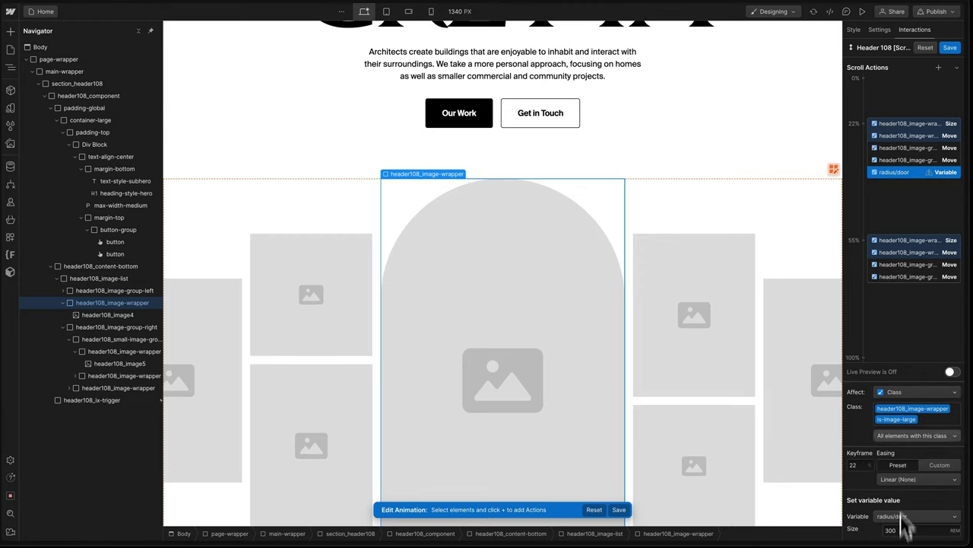
- Reopen the ix-trigger's desktop scroll animation
{"action": "key", "text": "d"}
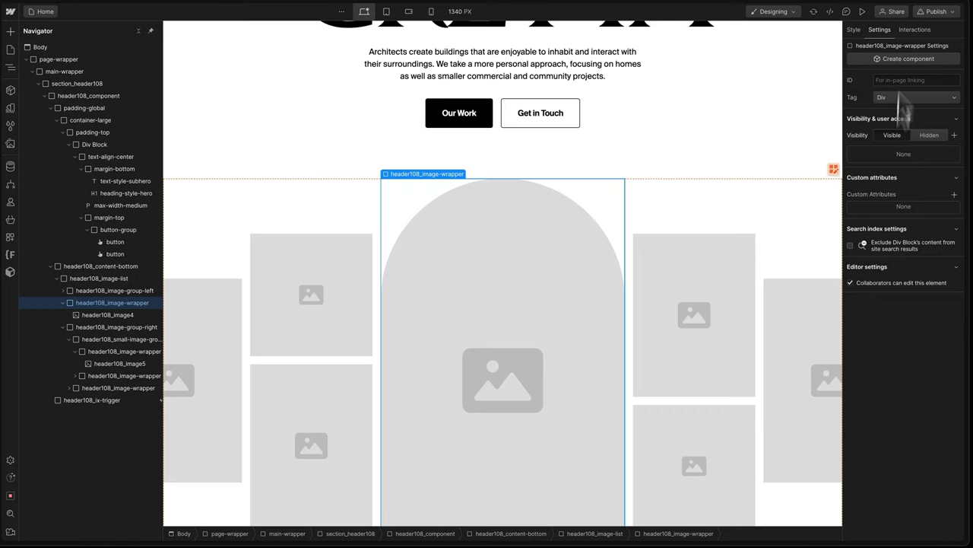
{"action": "left_click", "coordinate": [915, 30]}
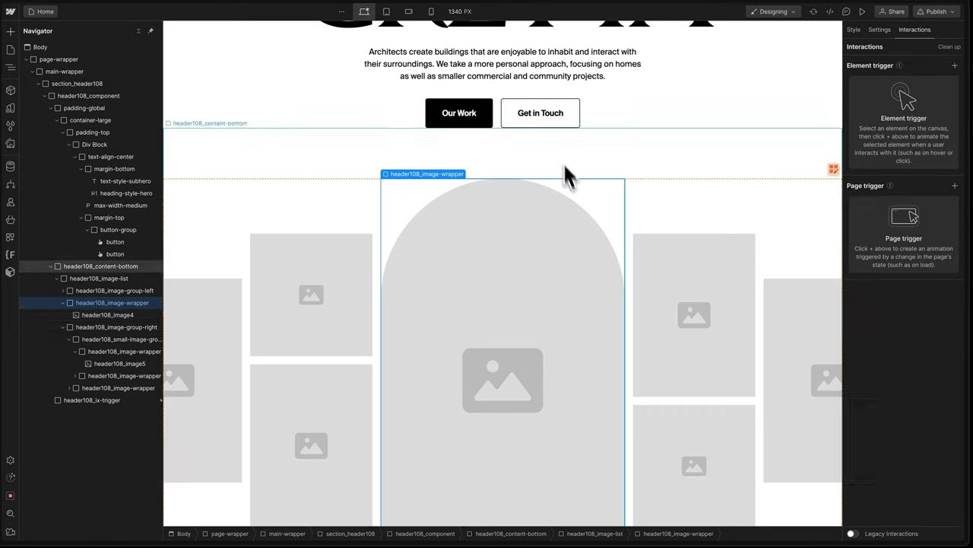
{"action": "left_click", "coordinate": [91, 400]}
{"action": "left_click", "coordinate": [884, 88]}
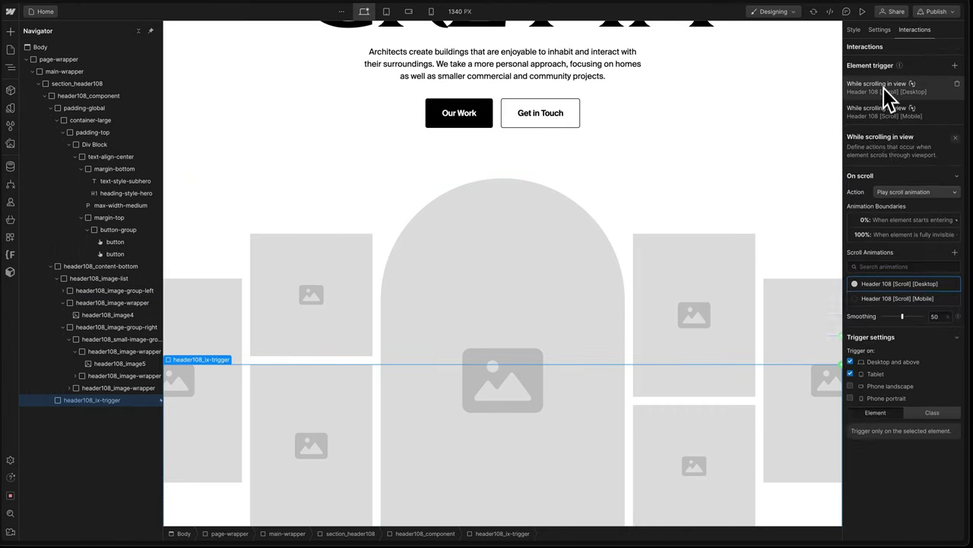
{"action": "left_click", "coordinate": [889, 238]}
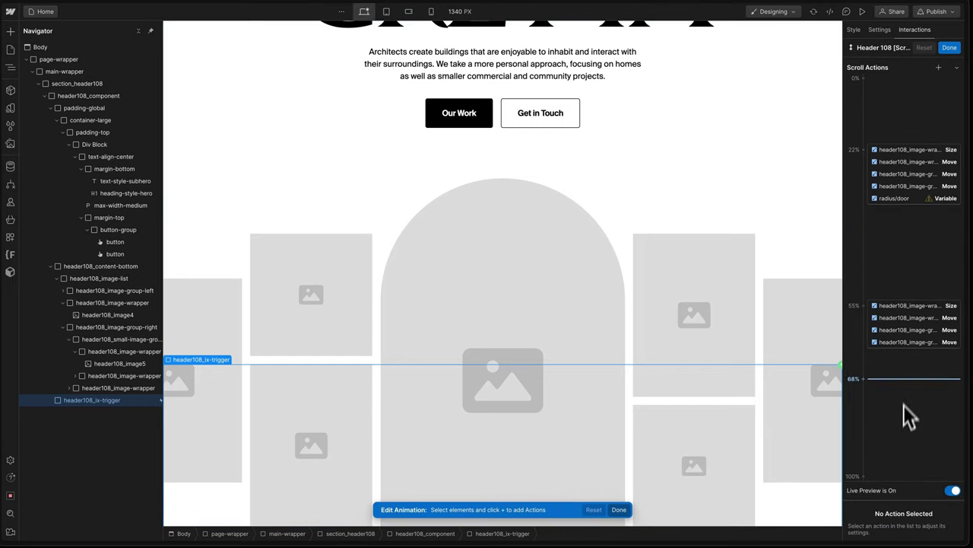
- Add a second radius/door Set variable action at 55% with size 0, and save
{"action": "left_click", "coordinate": [904, 200]}
{"action": "left_click", "coordinate": [909, 308]}
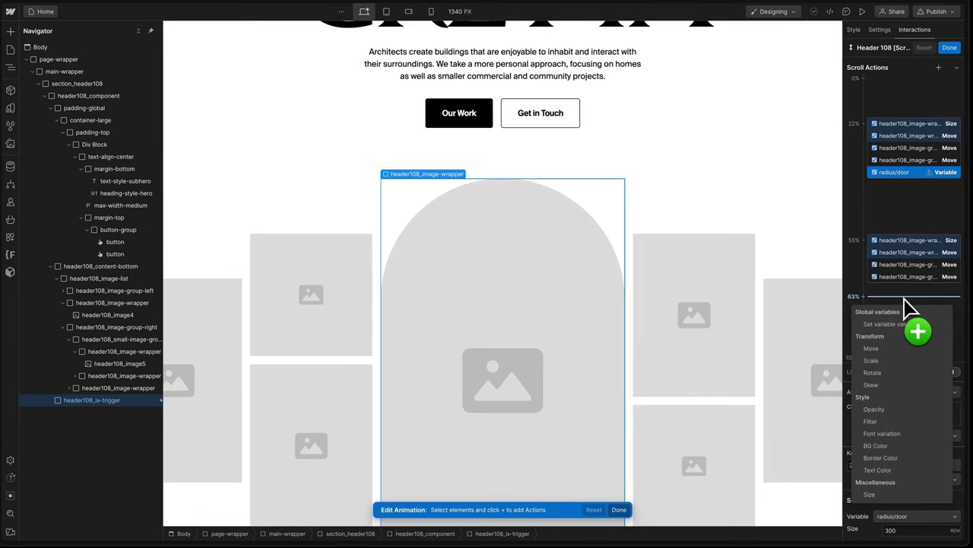
{"action": "left_click", "coordinate": [903, 330]}
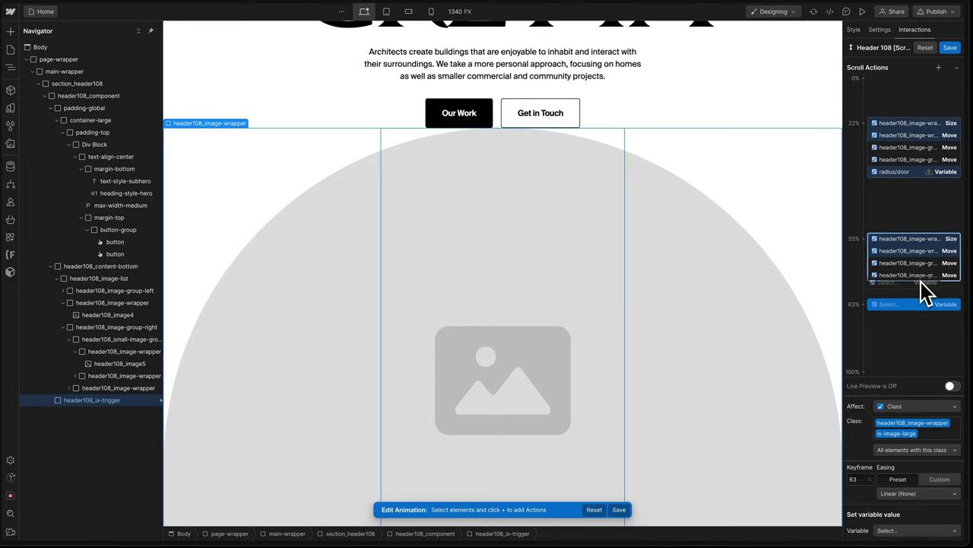
{"action": "left_click_drag", "start_coordinate": [931, 308], "coordinate": [930, 287]}
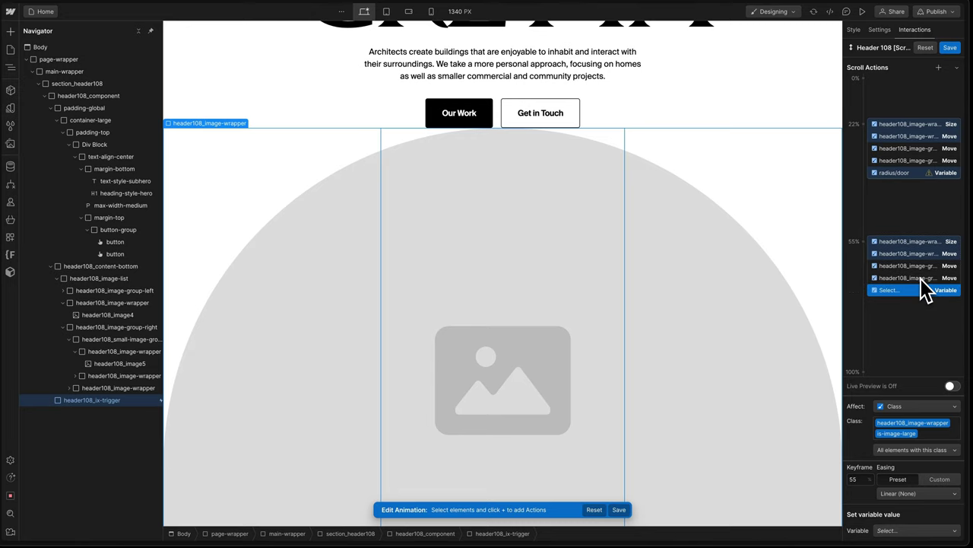
{"action": "left_click", "coordinate": [904, 528]}
{"action": "left_click", "coordinate": [894, 530]}
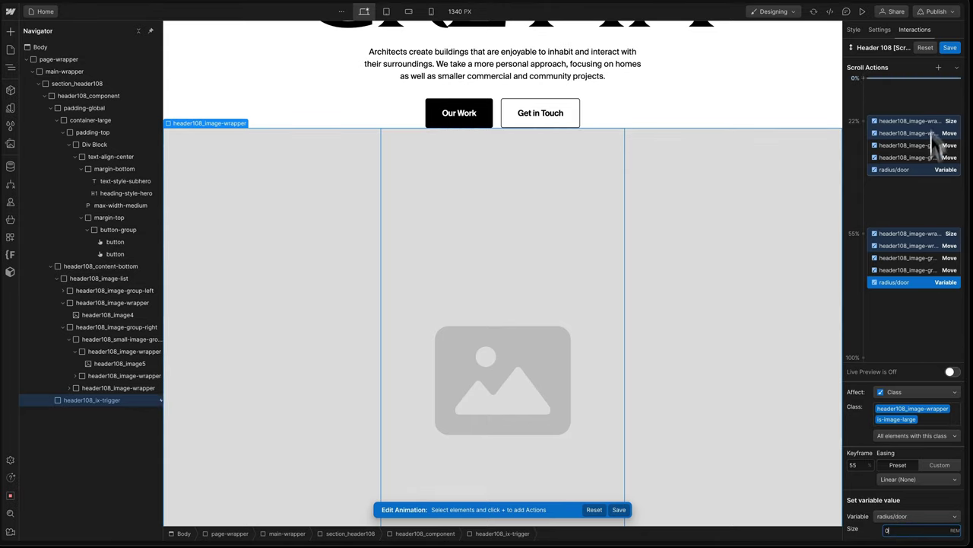
{"action": "left_click", "coordinate": [949, 47]}
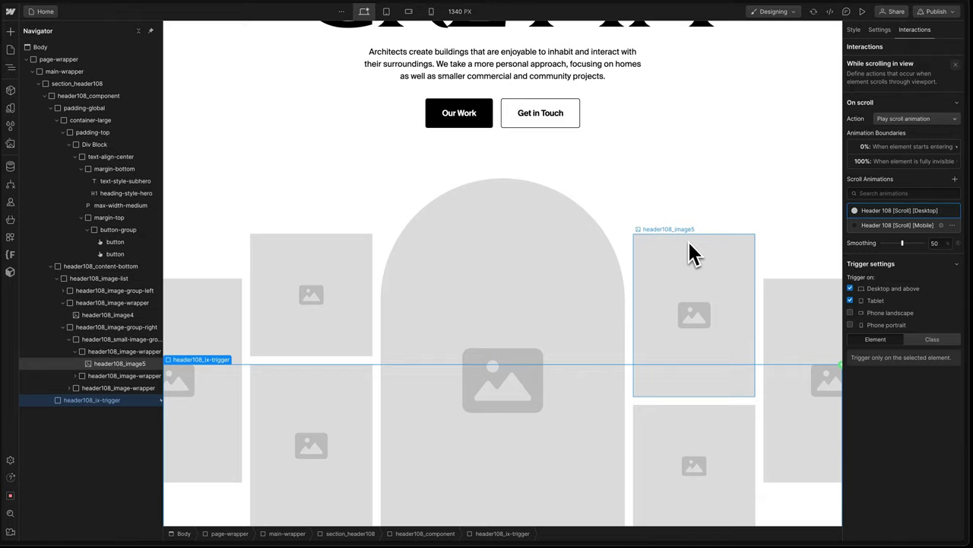
{"action": "key", "text": "ctrl+shift+p"}
{"action": "scroll", "coordinate": [689, 243], "scroll_direction": "down", "scroll_amount": 3}
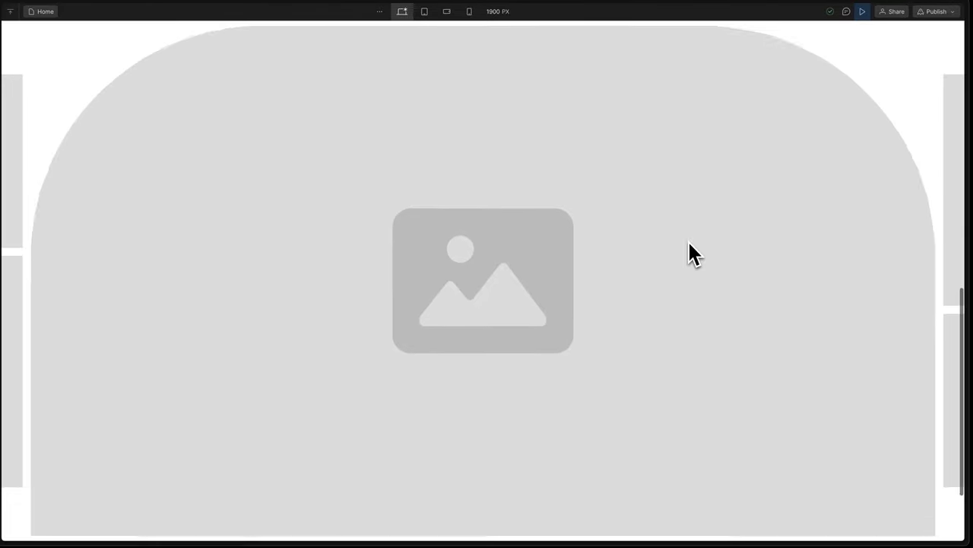
{"action": "scroll", "coordinate": [688, 240], "scroll_direction": "up", "scroll_amount": 3}
{"action": "scroll", "coordinate": [688, 240], "scroll_direction": "up", "scroll_amount": 3}
{"action": "scroll", "coordinate": [688, 239], "scroll_direction": "up", "scroll_amount": 3}
{"action": "scroll", "coordinate": [689, 244], "scroll_direction": "up", "scroll_amount": 2}
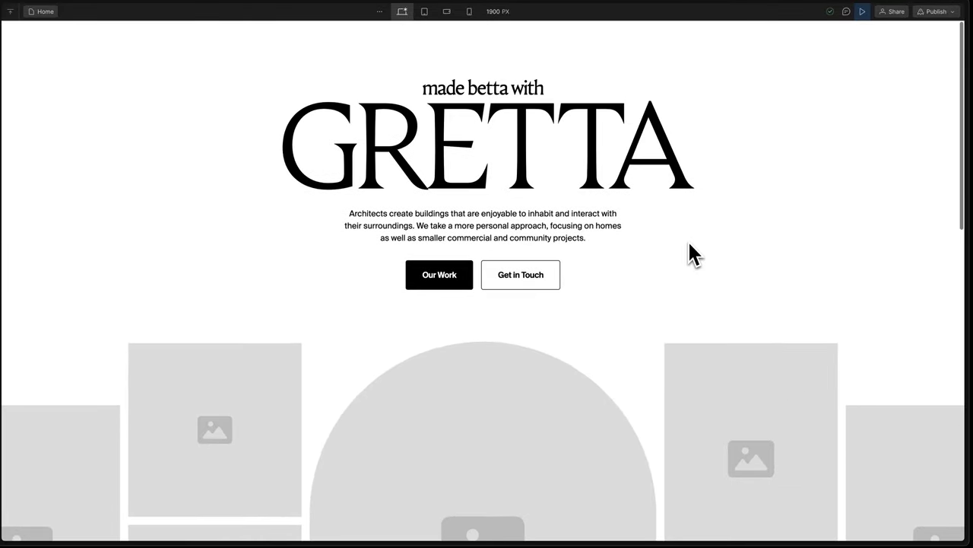
{"action": "left_click", "coordinate": [863, 11]}
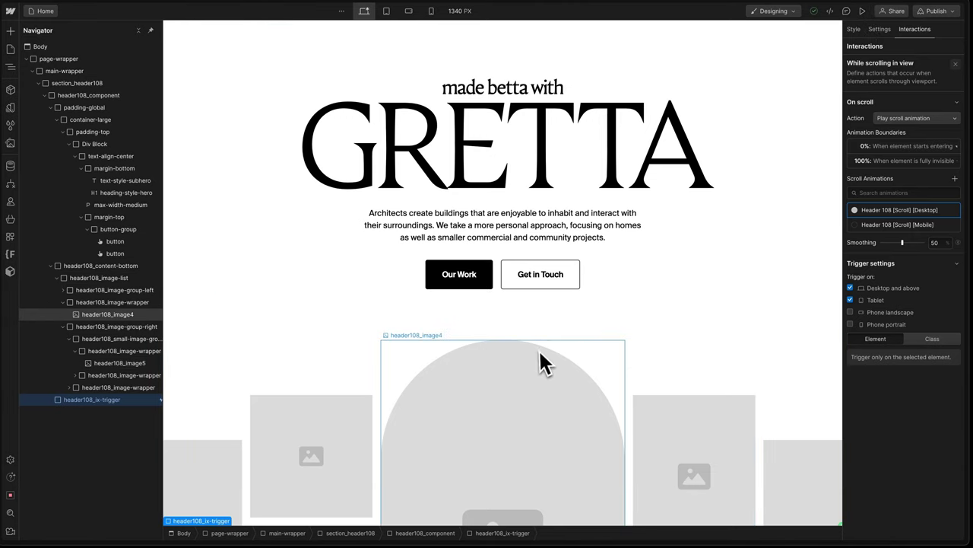
- Set section_header108's background colour to the dark navy 'background' variable
{"action": "left_click", "coordinate": [79, 82]}
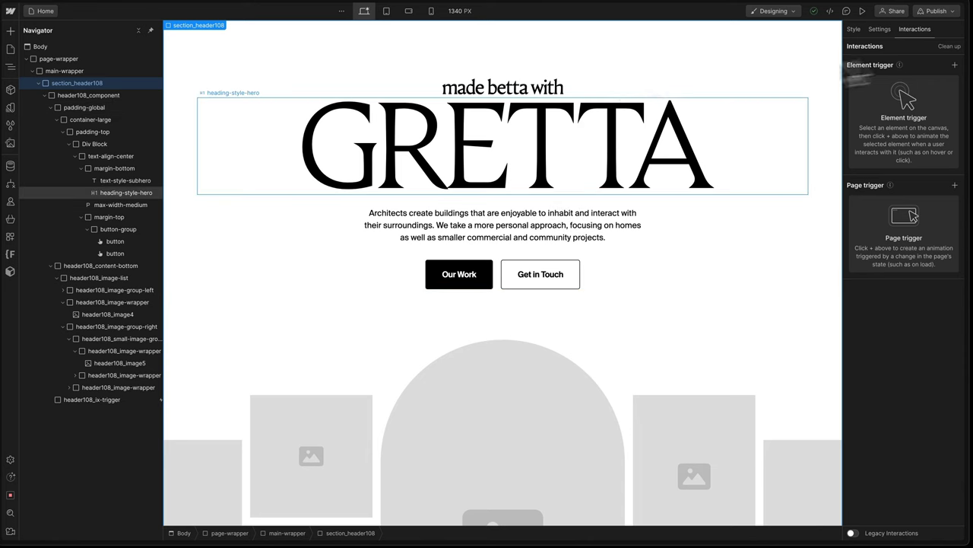
{"action": "left_click", "coordinate": [854, 29]}
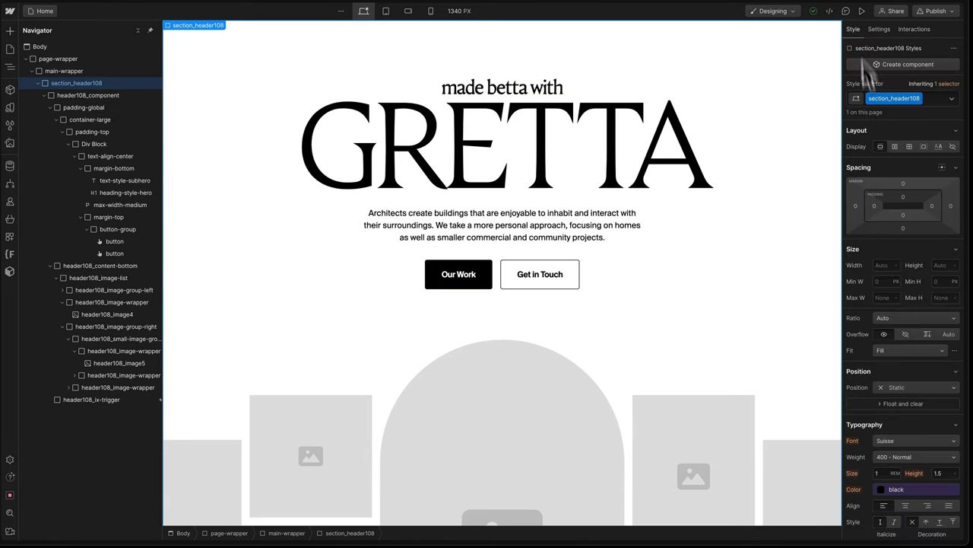
{"action": "scroll", "coordinate": [898, 357], "scroll_direction": "down", "scroll_amount": 5}
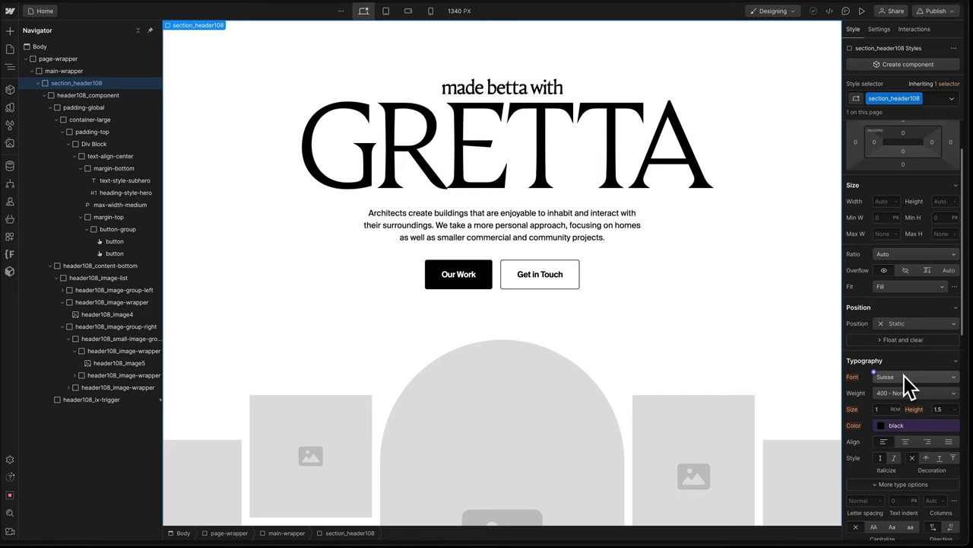
{"action": "scroll", "coordinate": [897, 409], "scroll_direction": "down", "scroll_amount": 1}
{"action": "scroll", "coordinate": [894, 441], "scroll_direction": "down", "scroll_amount": 1}
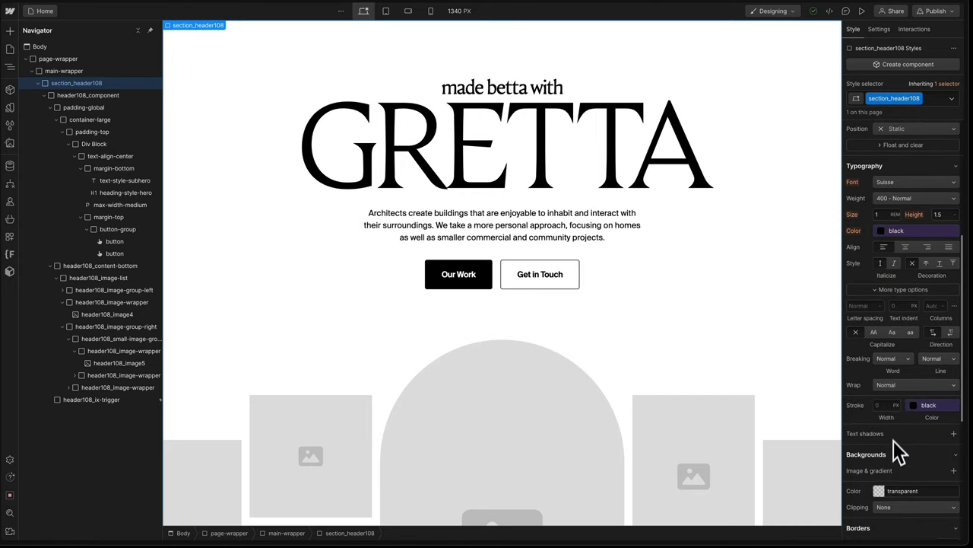
{"action": "scroll", "coordinate": [882, 483], "scroll_direction": "down", "scroll_amount": 1}
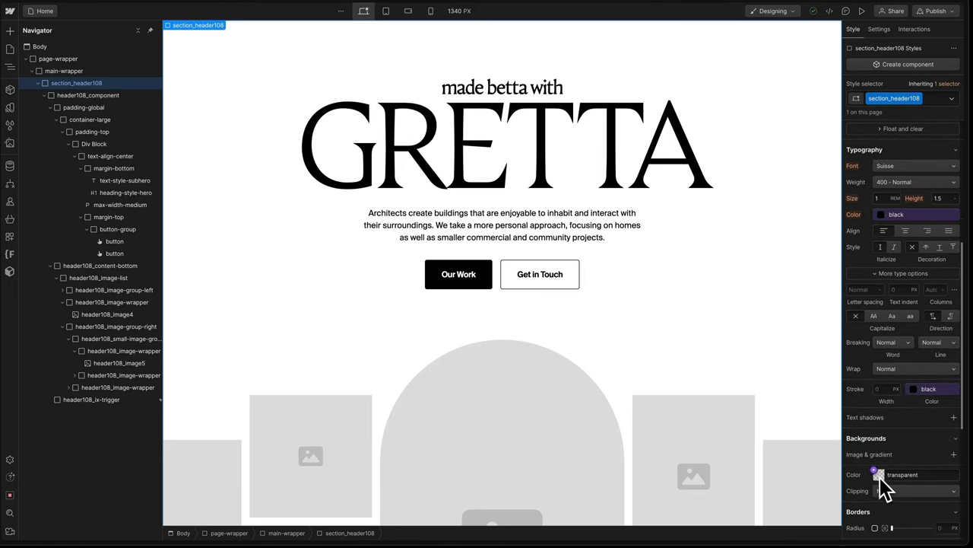
{"action": "left_click", "coordinate": [878, 474]}
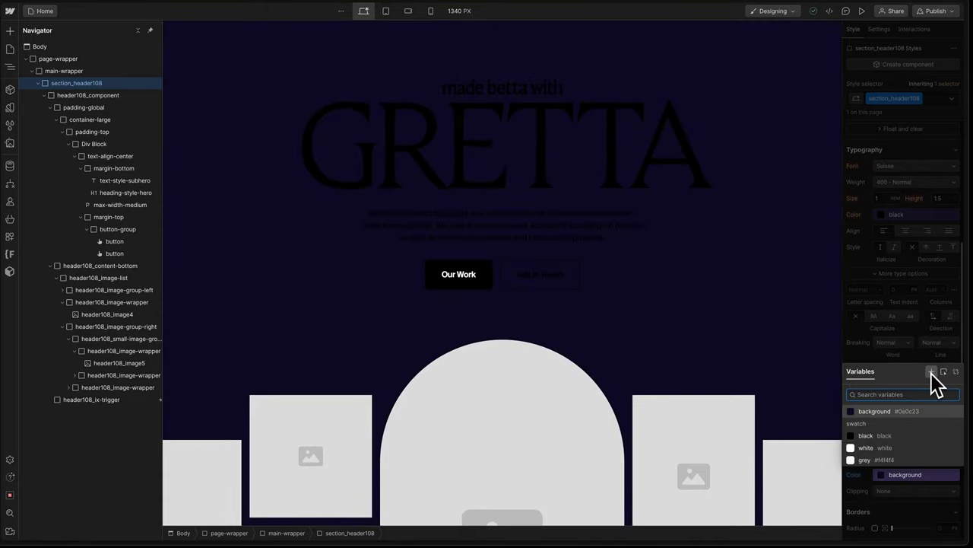
{"action": "left_click", "coordinate": [899, 412]}
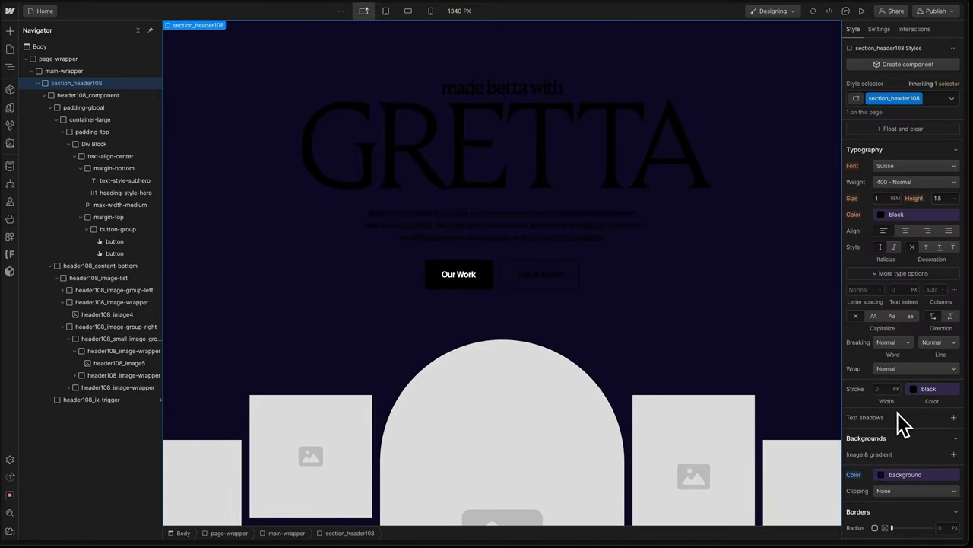
{"action": "left_click", "coordinate": [588, 167]}
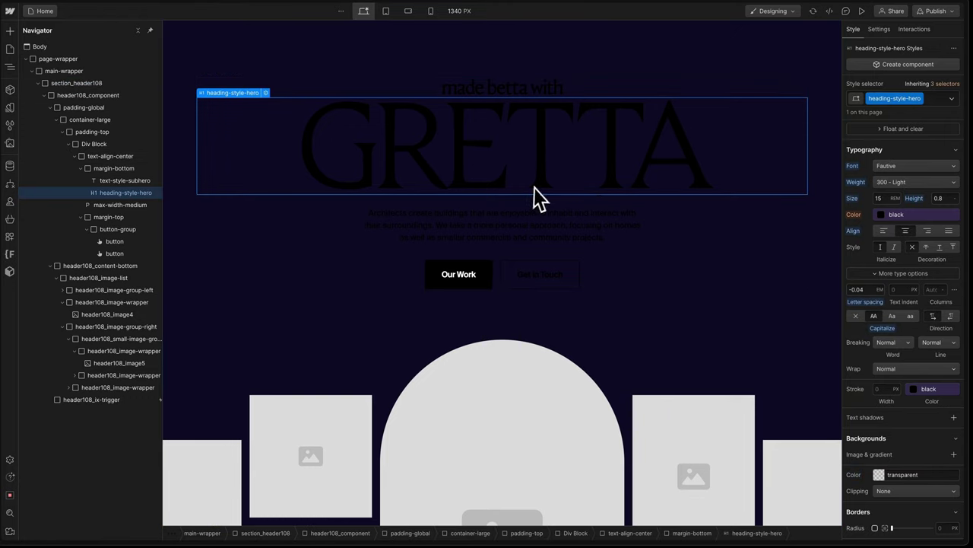
{"action": "scroll", "coordinate": [882, 228], "scroll_direction": "up", "scroll_amount": 2}
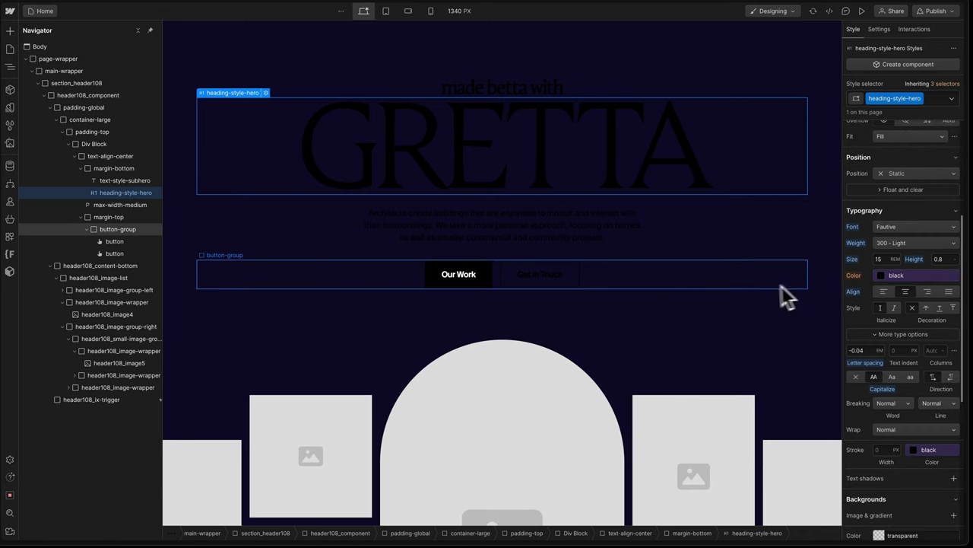
{"action": "left_click", "coordinate": [74, 83]}
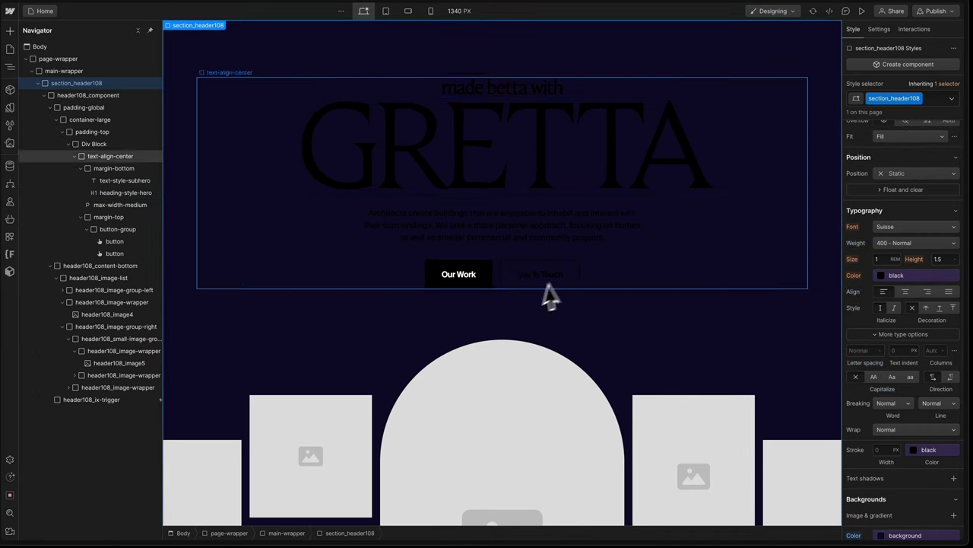
- In the Header 108 scroll animation, add a Set variable action for 'background' at 25%
{"action": "left_click", "coordinate": [111, 400]}
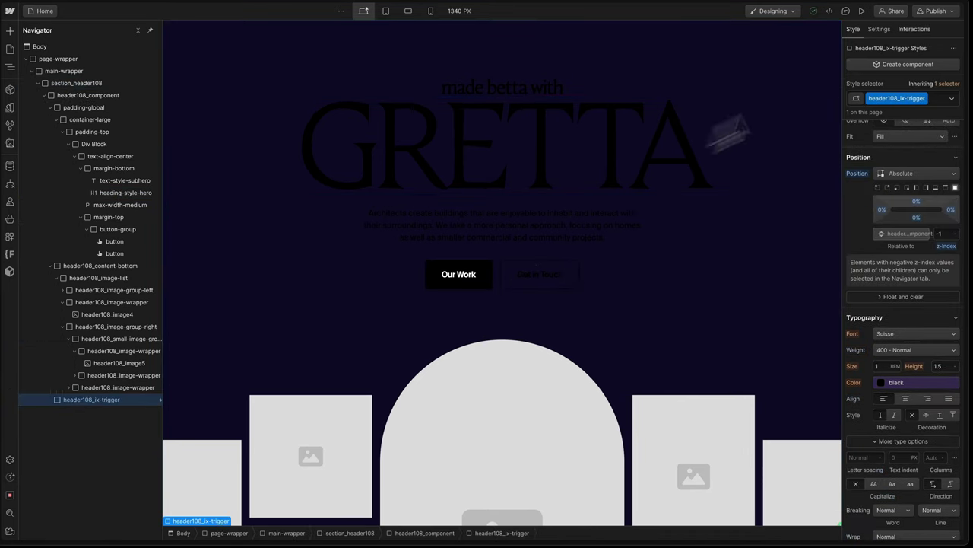
{"action": "left_click", "coordinate": [920, 29]}
{"action": "left_click", "coordinate": [886, 89]}
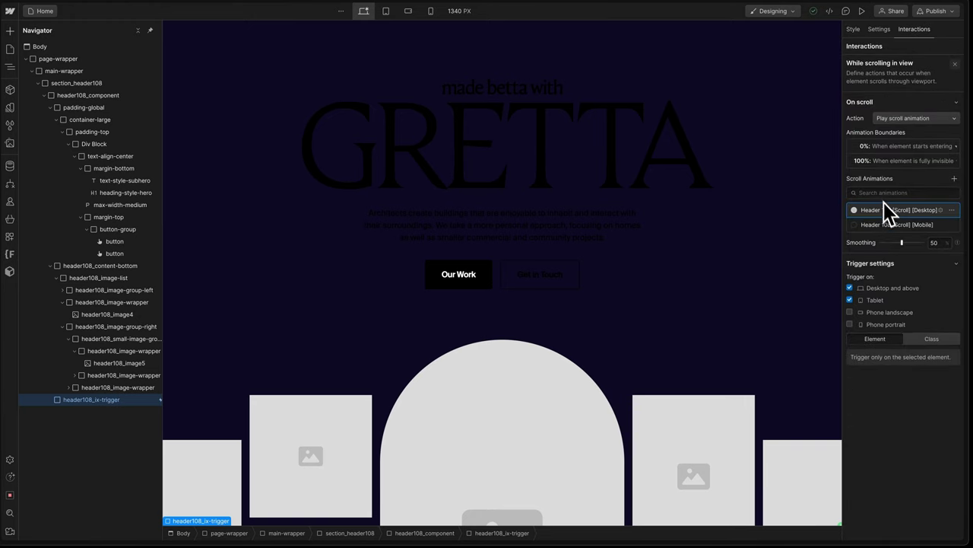
{"action": "left_click", "coordinate": [884, 203]}
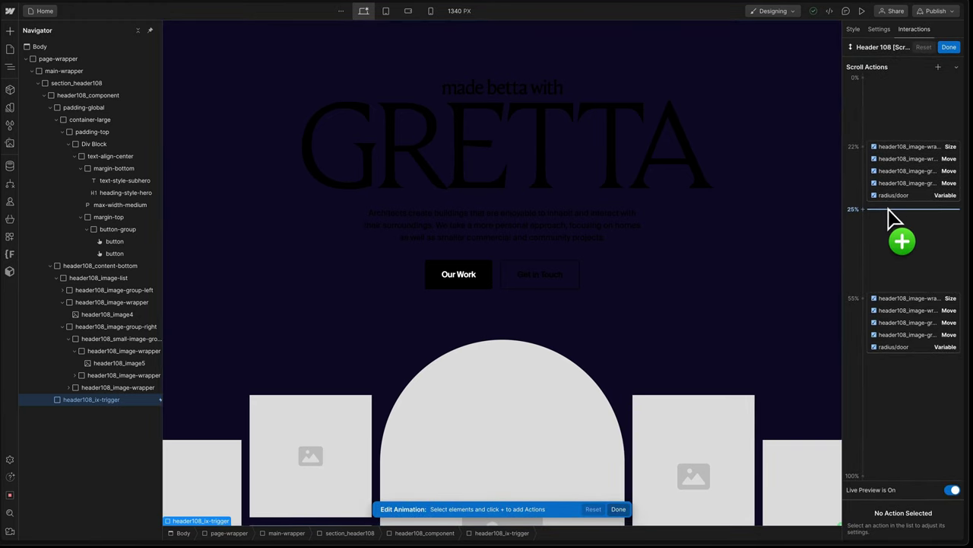
{"action": "left_click", "coordinate": [891, 217]}
{"action": "left_click", "coordinate": [892, 238]}
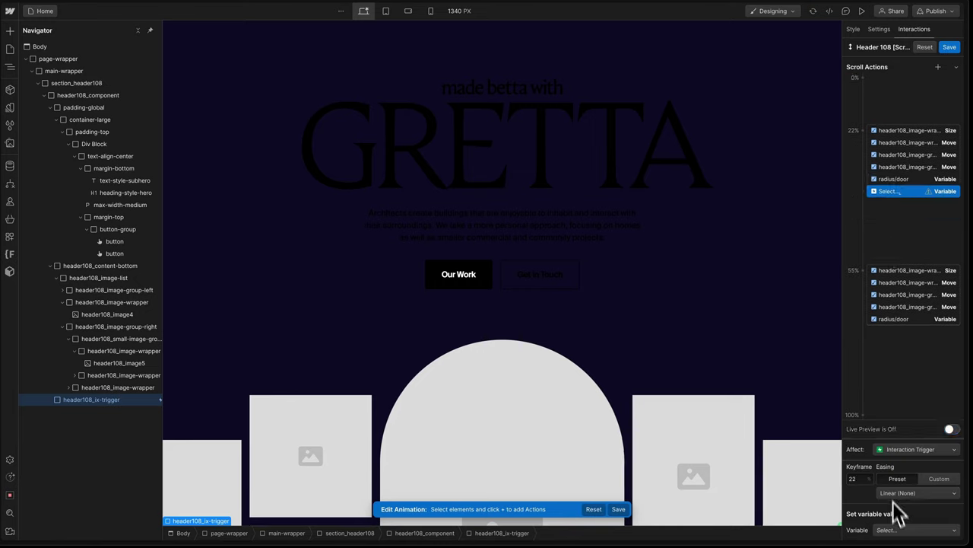
{"action": "left_click", "coordinate": [905, 530]}
{"action": "left_click", "coordinate": [895, 518]}
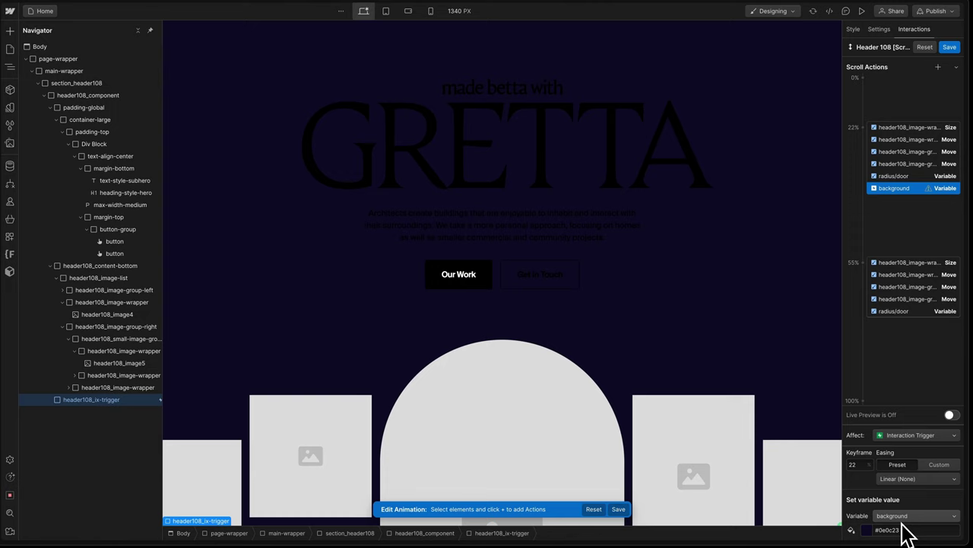
- Add more background keyframes: orange #F2C37E and a maroon one at 30%
{"action": "left_click", "coordinate": [905, 334]}
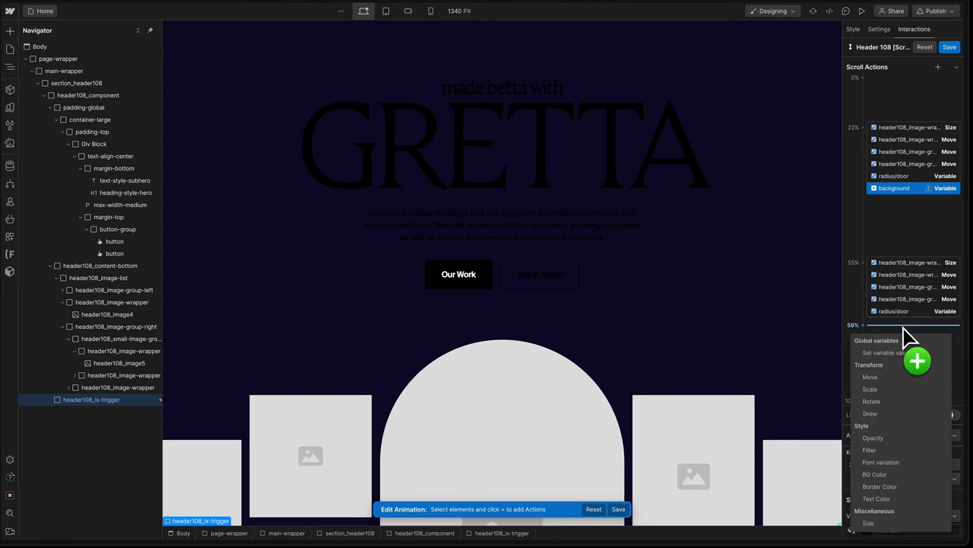
{"action": "left_click", "coordinate": [948, 511]}
{"action": "left_click", "coordinate": [905, 530]}
{"action": "type", "text": "F2C37E"}
{"action": "key", "text": "Return"}
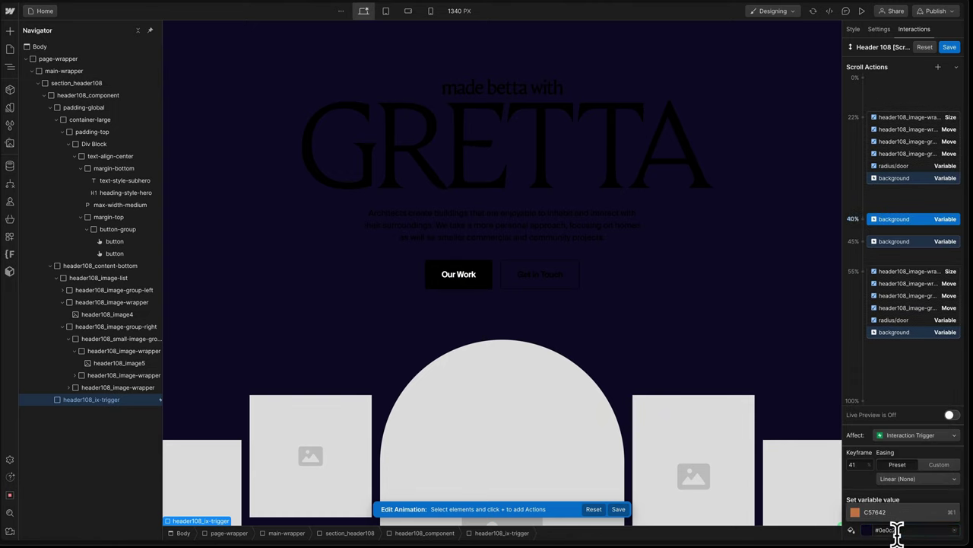
{"action": "left_click", "coordinate": [902, 529]}
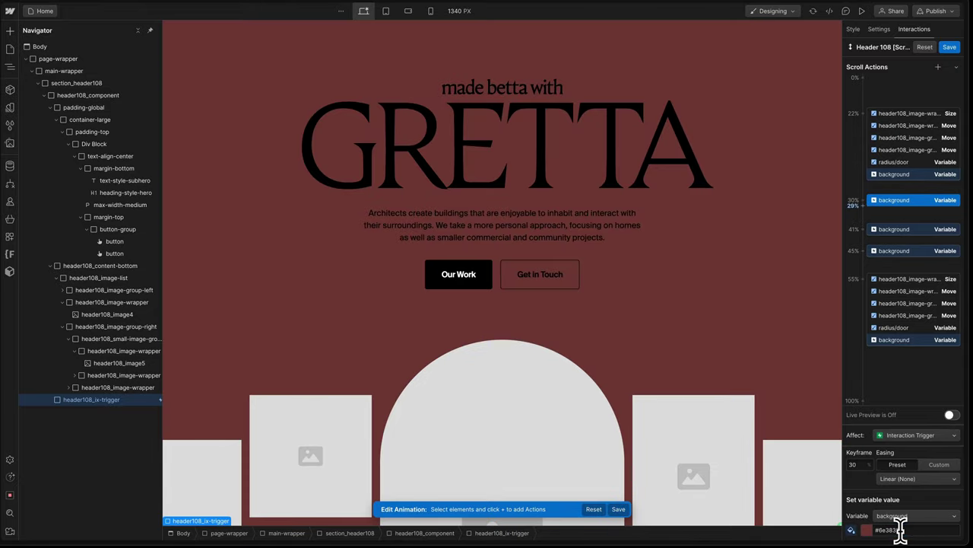
{"action": "key", "text": "ctrl+shift+p"}
{"action": "scroll", "coordinate": [757, 263], "scroll_direction": "down", "scroll_amount": 1}
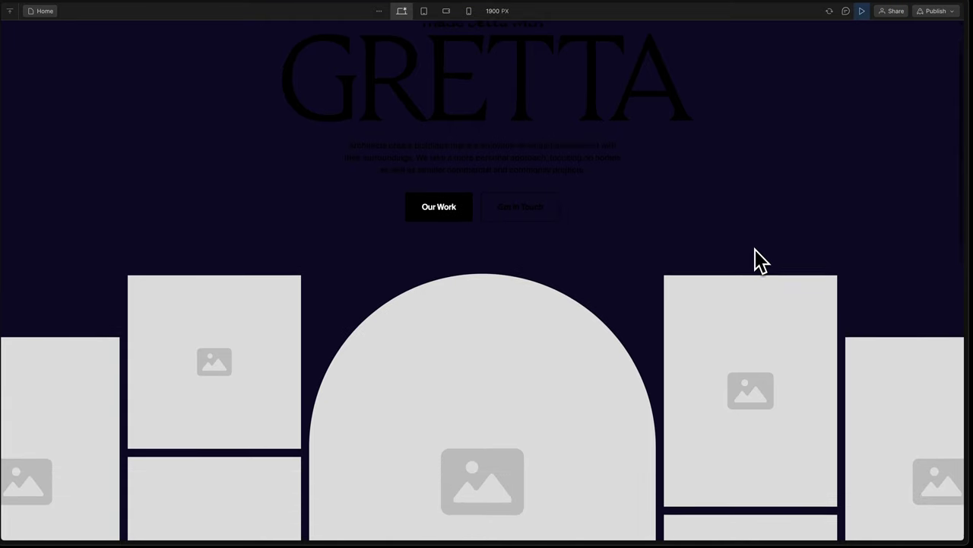
{"action": "scroll", "coordinate": [757, 262], "scroll_direction": "down", "scroll_amount": 1}
{"action": "scroll", "coordinate": [757, 263], "scroll_direction": "down", "scroll_amount": 1}
{"action": "scroll", "coordinate": [755, 251], "scroll_direction": "down", "scroll_amount": 1}
{"action": "scroll", "coordinate": [755, 251], "scroll_direction": "down", "scroll_amount": 1}
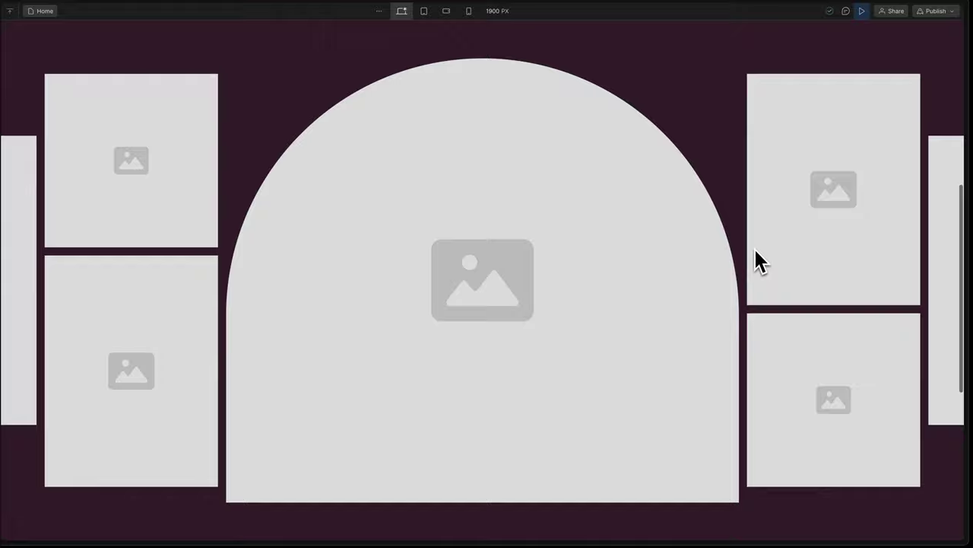
{"action": "scroll", "coordinate": [756, 251], "scroll_direction": "down", "scroll_amount": 1}
{"action": "scroll", "coordinate": [756, 251], "scroll_direction": "down", "scroll_amount": 1}
{"action": "scroll", "coordinate": [755, 251], "scroll_direction": "down", "scroll_amount": 1}
{"action": "scroll", "coordinate": [756, 251], "scroll_direction": "down", "scroll_amount": 1}
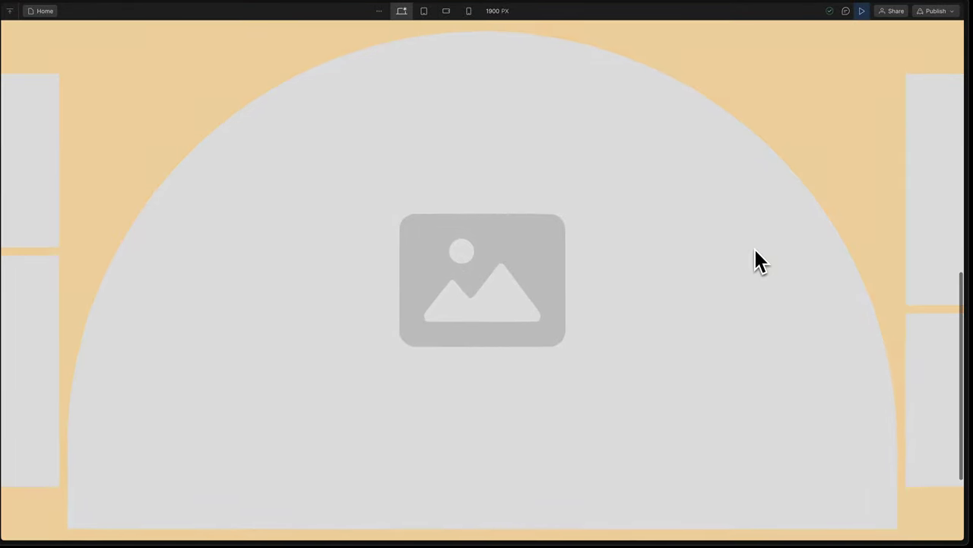
{"action": "scroll", "coordinate": [756, 251], "scroll_direction": "down", "scroll_amount": 1}
{"action": "scroll", "coordinate": [755, 251], "scroll_direction": "down", "scroll_amount": 1}
{"action": "scroll", "coordinate": [754, 250], "scroll_direction": "up", "scroll_amount": 2}
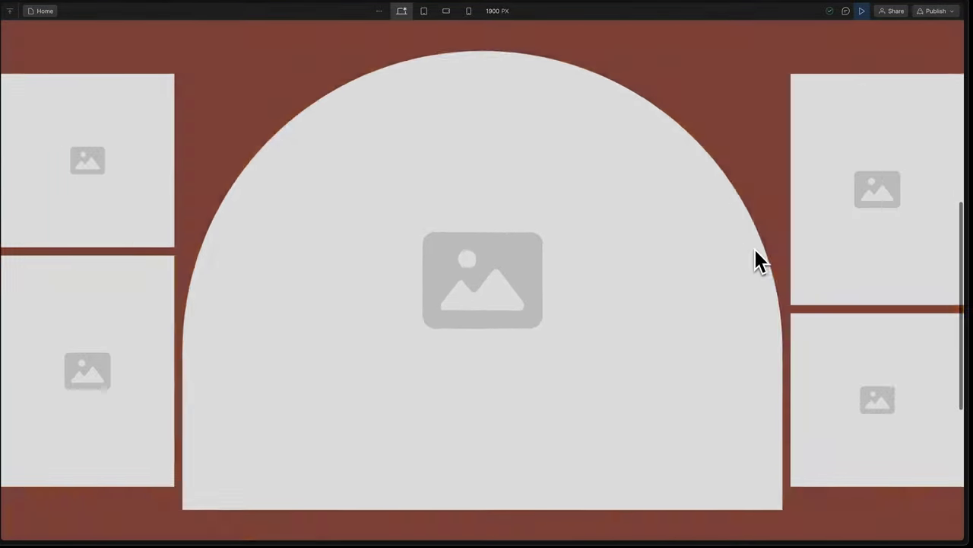
{"action": "scroll", "coordinate": [754, 249], "scroll_direction": "up", "scroll_amount": 2}
{"action": "scroll", "coordinate": [755, 249], "scroll_direction": "up", "scroll_amount": 2}
{"action": "scroll", "coordinate": [755, 259], "scroll_direction": "up", "scroll_amount": 2}
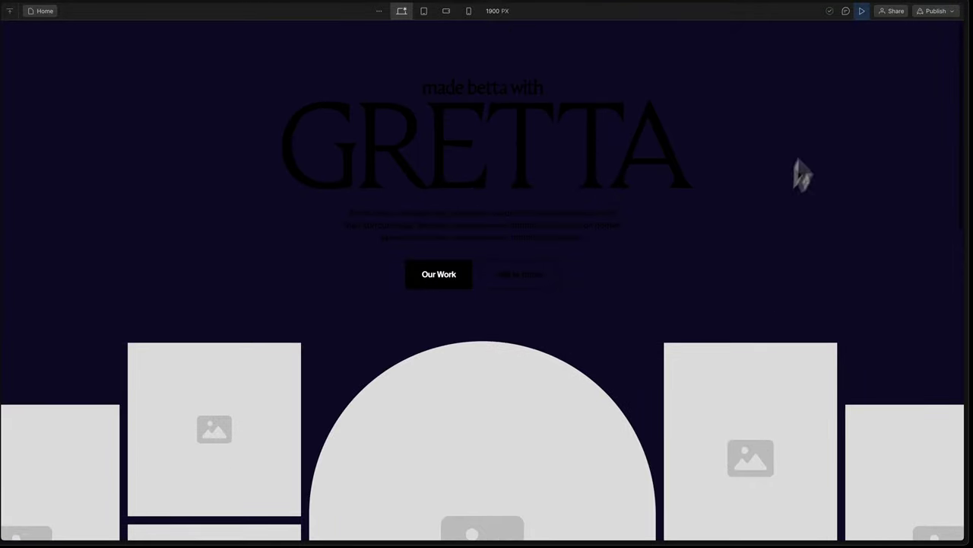
{"action": "scroll", "coordinate": [689, 335], "scroll_direction": "down", "scroll_amount": 2}
{"action": "scroll", "coordinate": [685, 346], "scroll_direction": "down", "scroll_amount": 1}
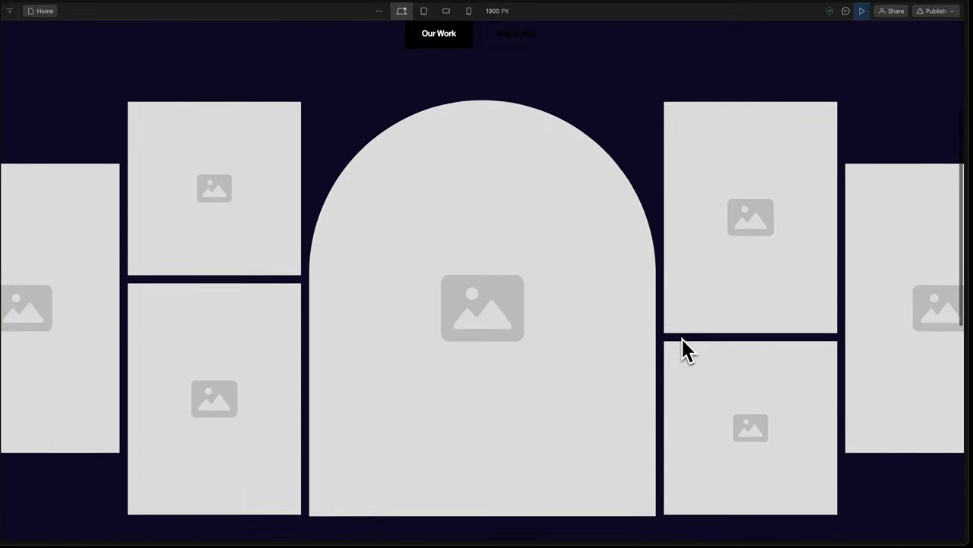
{"action": "scroll", "coordinate": [683, 346], "scroll_direction": "down", "scroll_amount": 1}
{"action": "scroll", "coordinate": [682, 346], "scroll_direction": "down", "scroll_amount": 1}
{"action": "scroll", "coordinate": [681, 336], "scroll_direction": "down", "scroll_amount": 2}
{"action": "scroll", "coordinate": [682, 331], "scroll_direction": "down", "scroll_amount": 2}
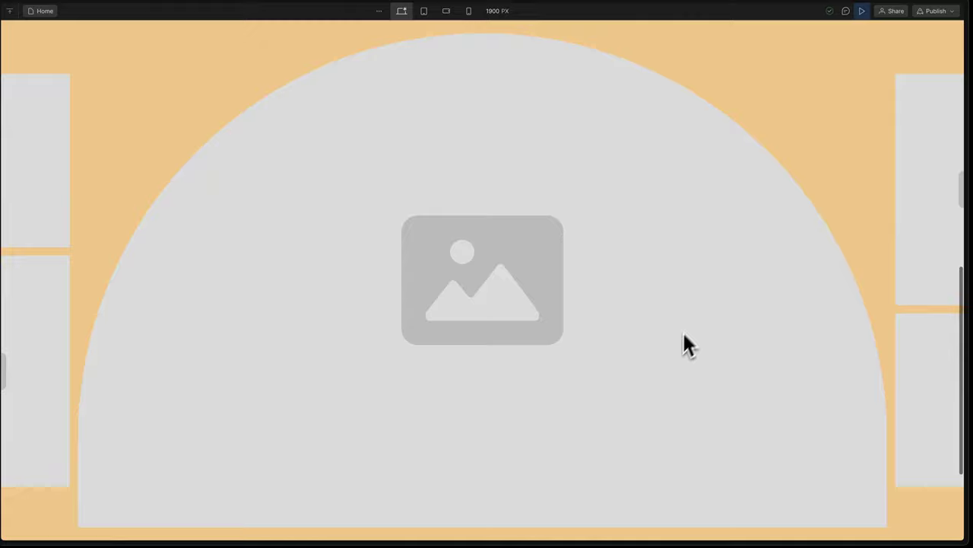
{"action": "scroll", "coordinate": [842, 41], "scroll_direction": "up", "scroll_amount": 3}
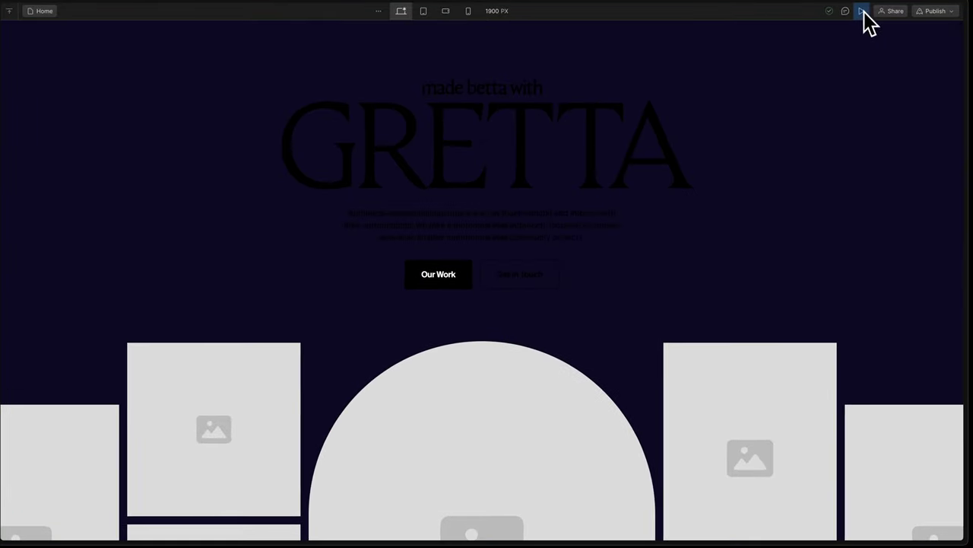
- Exit preview and create a white colour variable named color/text-color
{"action": "left_click", "coordinate": [862, 11]}
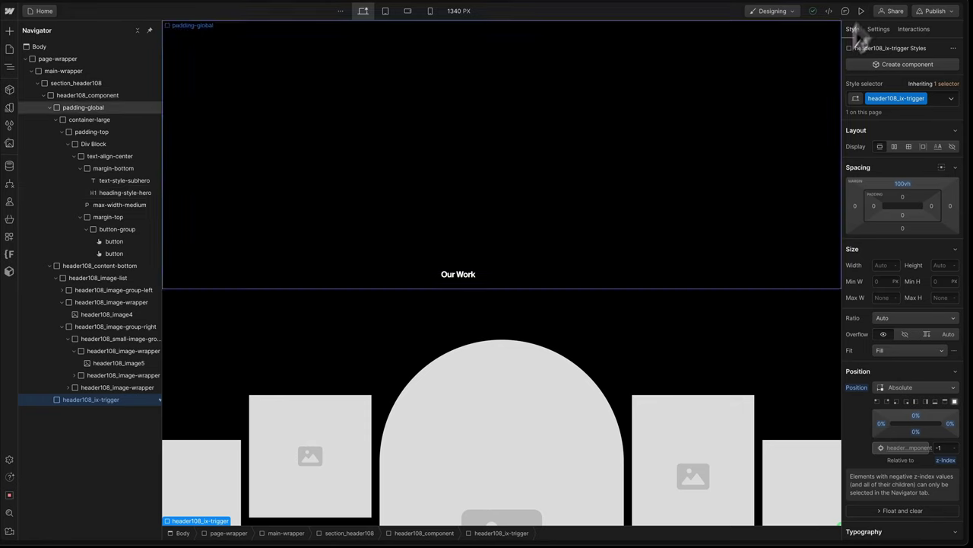
{"action": "left_click", "coordinate": [543, 181]}
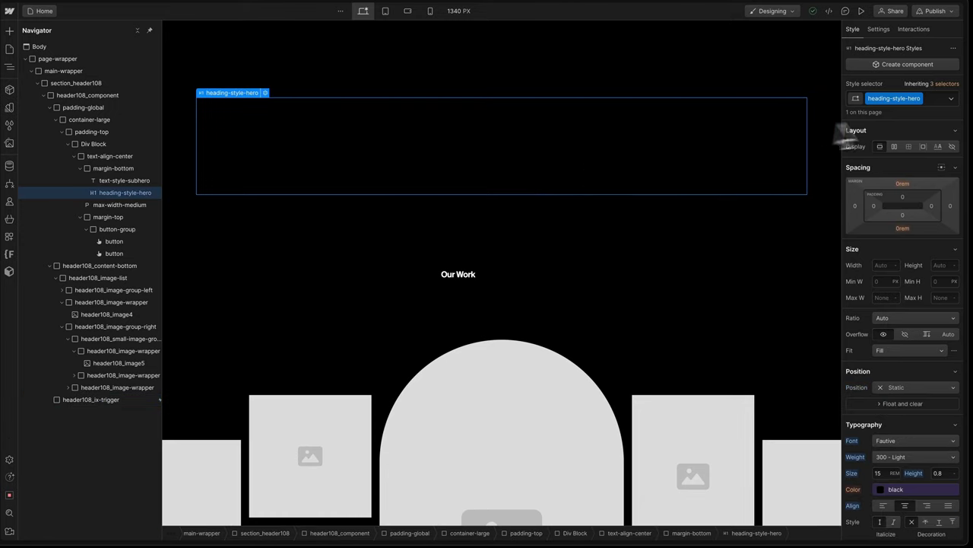
{"action": "key", "text": "shift+v"}
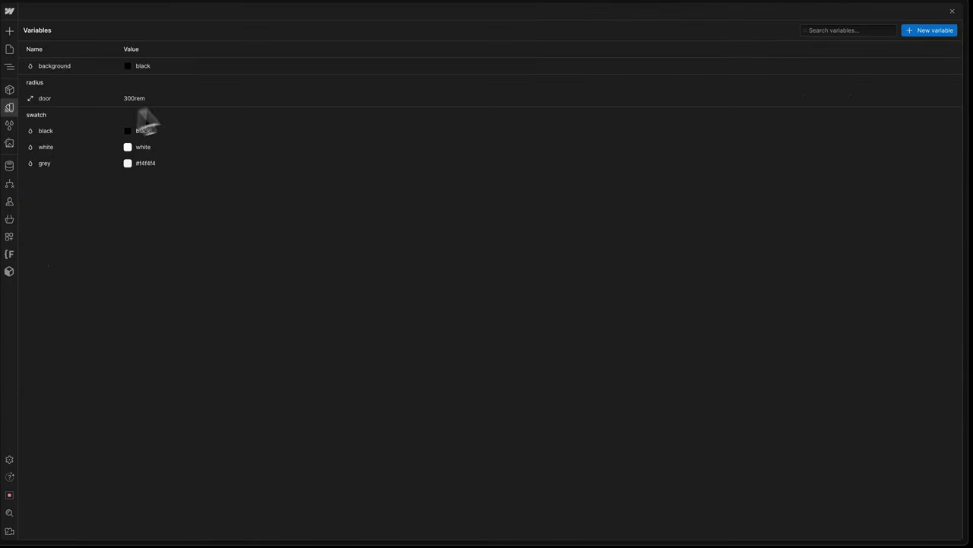
{"action": "left_click", "coordinate": [935, 36]}
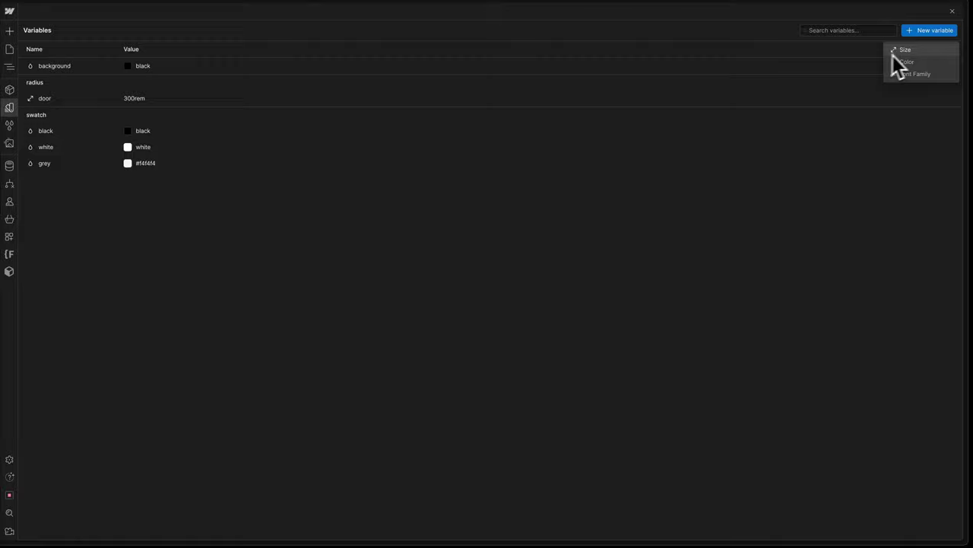
{"action": "left_click", "coordinate": [905, 62]}
{"action": "type", "text": "color/text-color"}
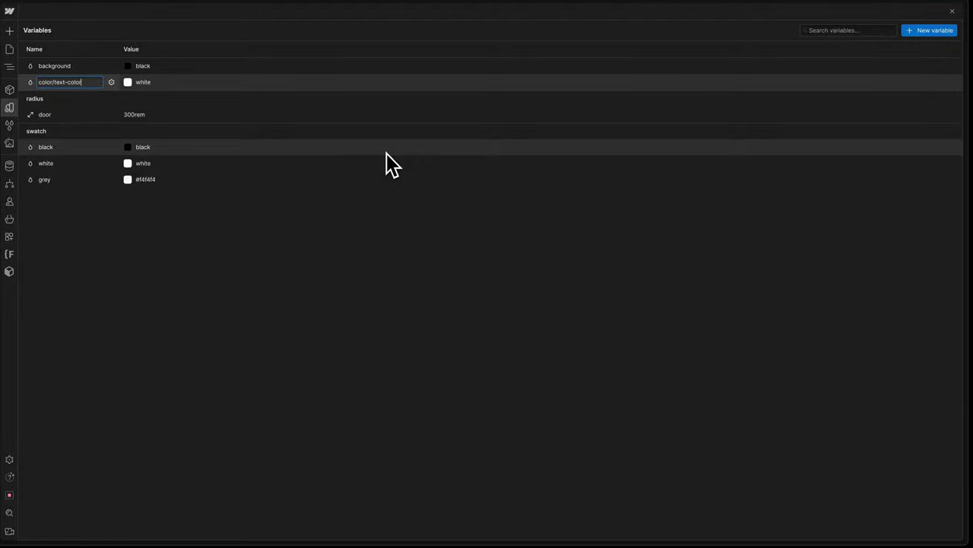
{"action": "key", "text": "Return"}
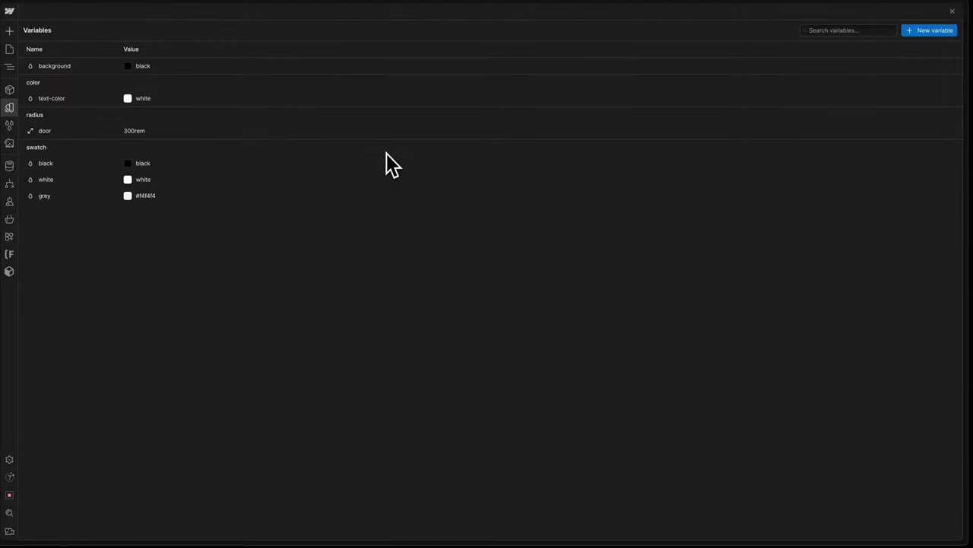
{"action": "left_click", "coordinate": [133, 101]}
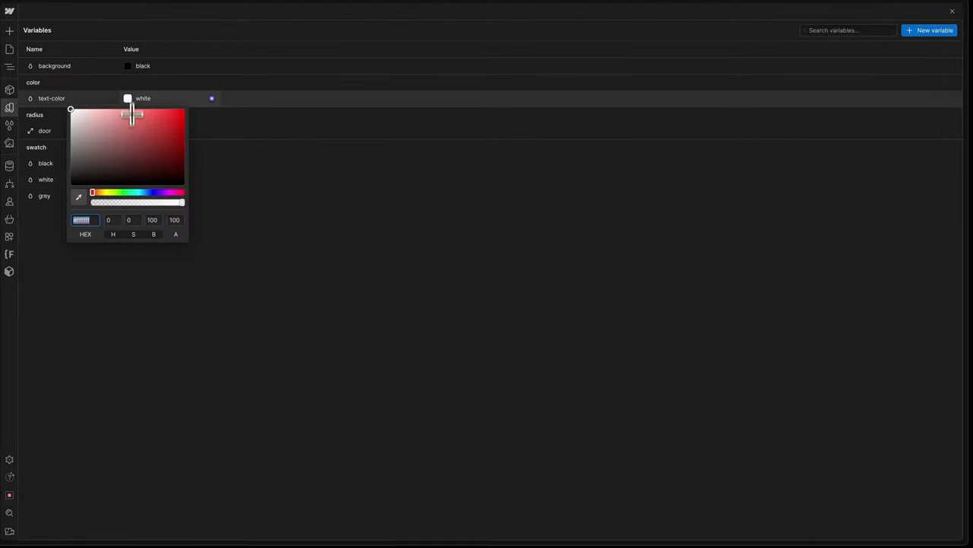
{"action": "left_click", "coordinate": [175, 318]}
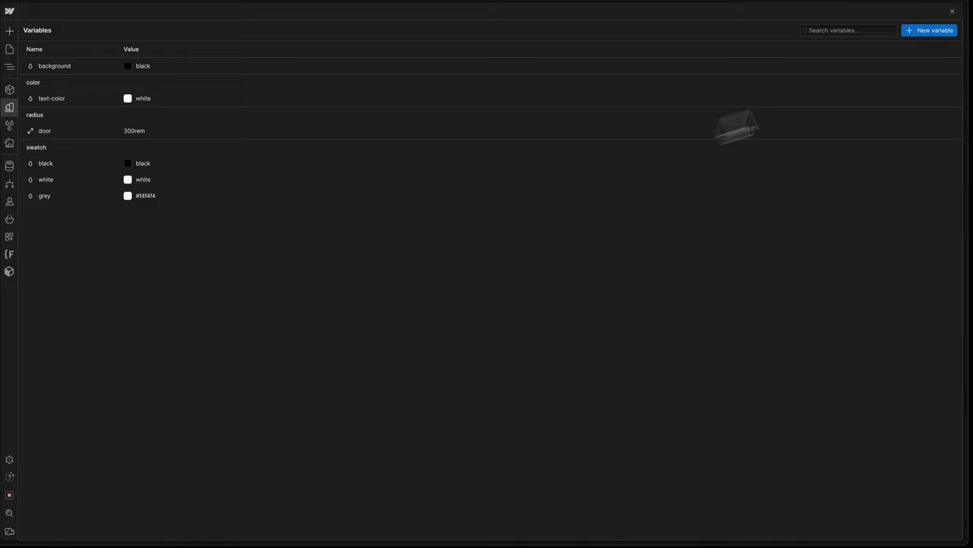
{"action": "left_click", "coordinate": [952, 11]}
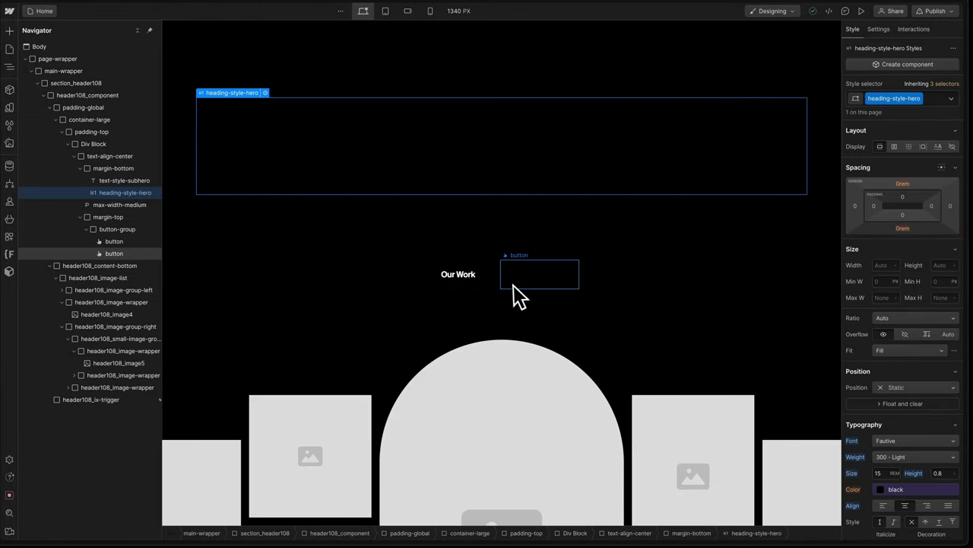
- Set the GRETTA heading's text colour to the text-color variable
{"action": "scroll", "coordinate": [926, 431], "scroll_direction": "down", "scroll_amount": 2}
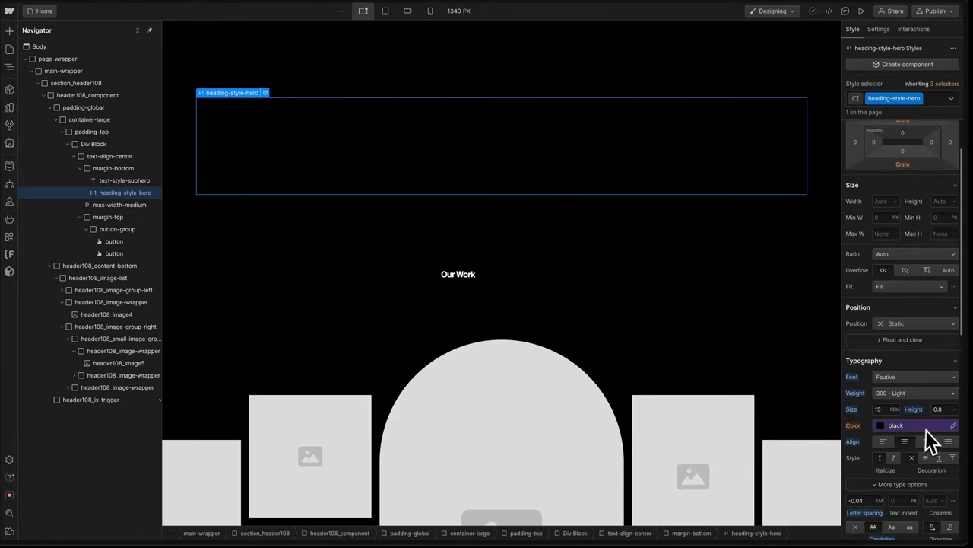
{"action": "left_click", "coordinate": [885, 426]}
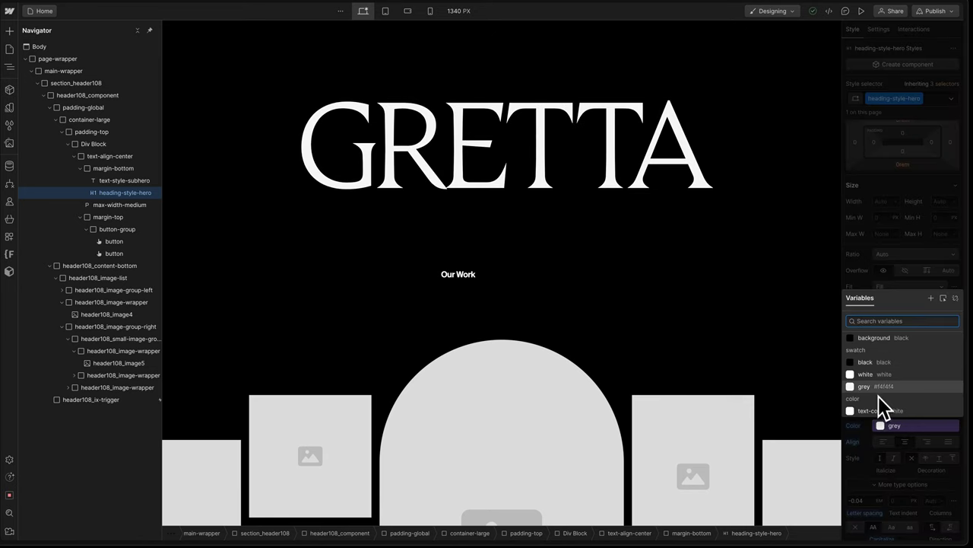
{"action": "left_click", "coordinate": [876, 410]}
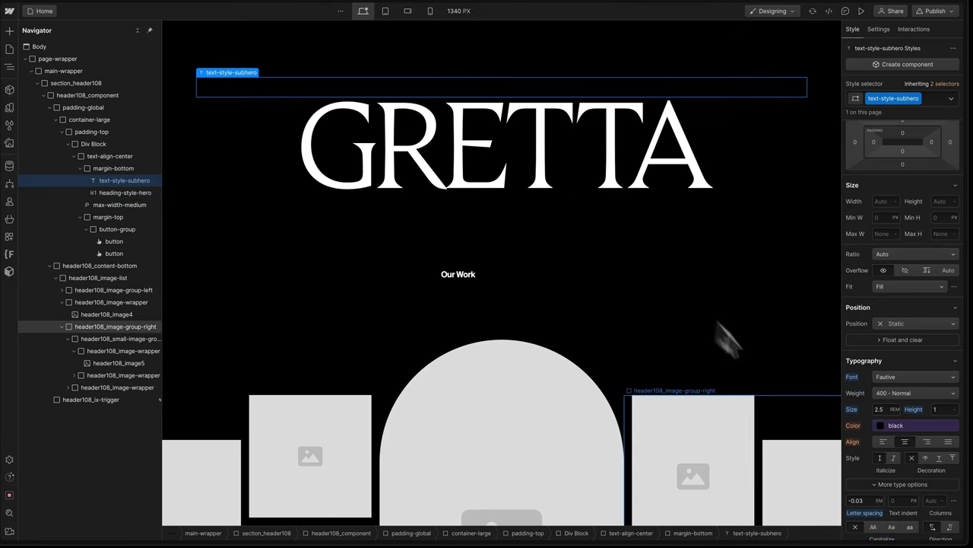
- Give the paragraph block below the heading a new 'text-color-white' combo class
{"action": "left_click", "coordinate": [760, 278]}
{"action": "left_click", "coordinate": [574, 237]}
{"action": "key", "text": "ctrl+Return"}
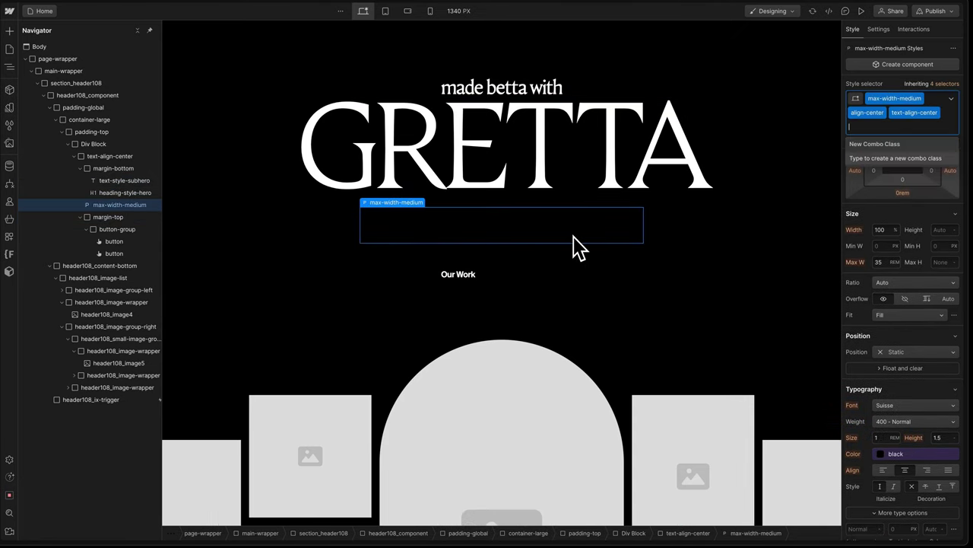
{"action": "type", "text": "text-"}
{"action": "type", "text": "color-w"}
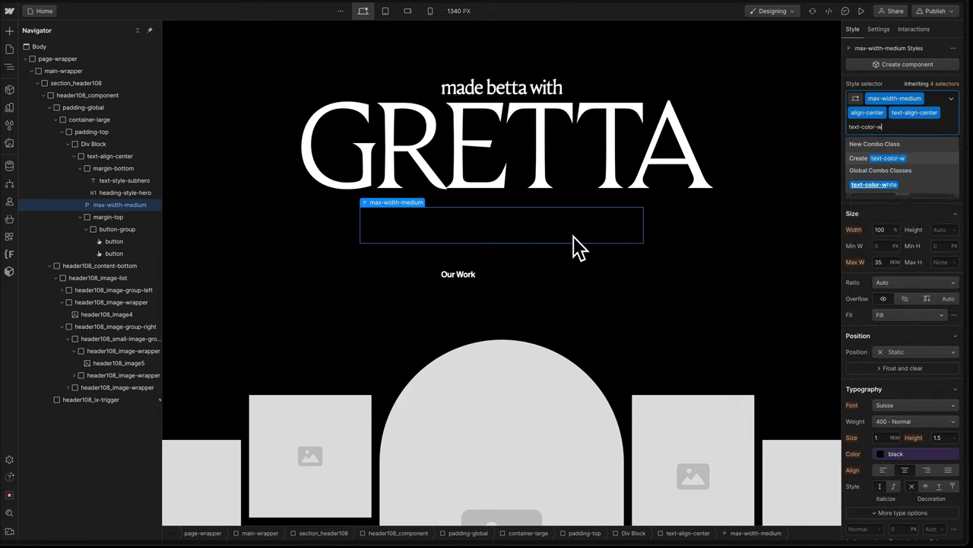
{"action": "type", "text": "hite"}
{"action": "key", "text": "Return"}
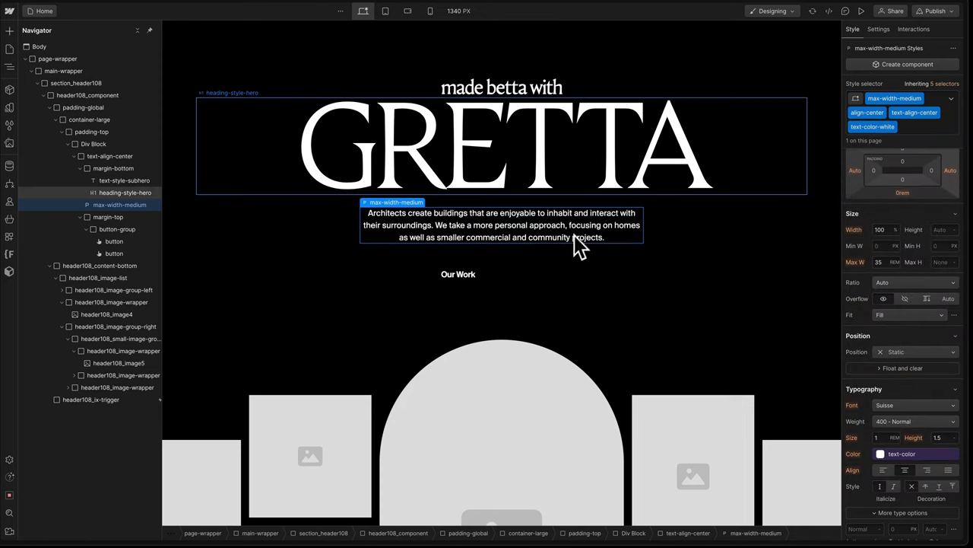
- Set the Get in Touch button's text and border colour to text-color
{"action": "left_click", "coordinate": [508, 279]}
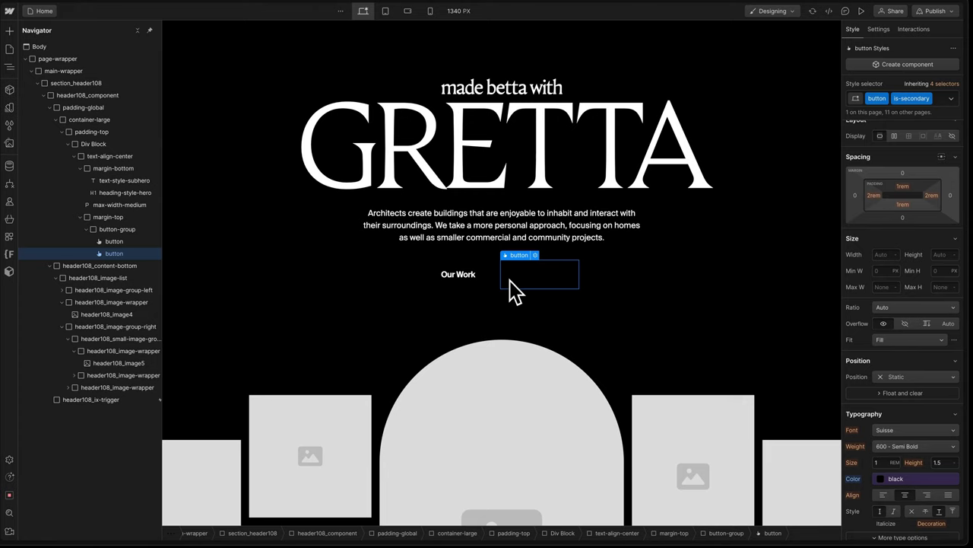
{"action": "scroll", "coordinate": [895, 456], "scroll_direction": "down", "scroll_amount": 1}
{"action": "scroll", "coordinate": [892, 444], "scroll_direction": "down", "scroll_amount": 3}
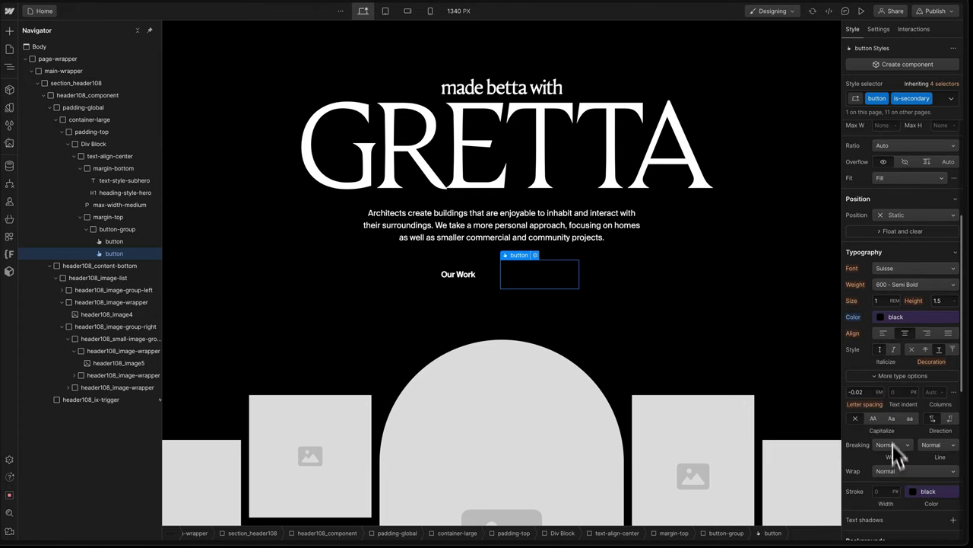
{"action": "left_click", "coordinate": [889, 318]}
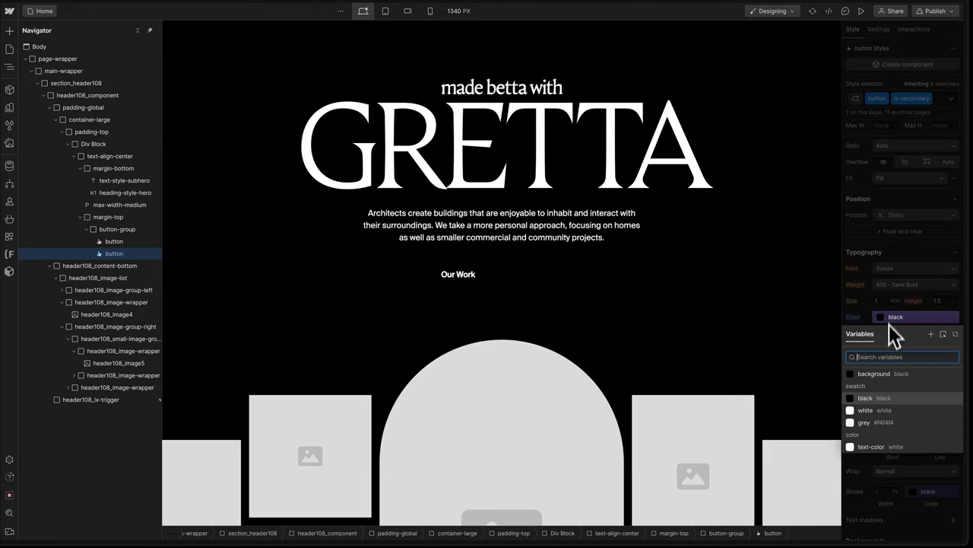
{"action": "left_click", "coordinate": [882, 451]}
{"action": "scroll", "coordinate": [882, 451], "scroll_direction": "down", "scroll_amount": 4}
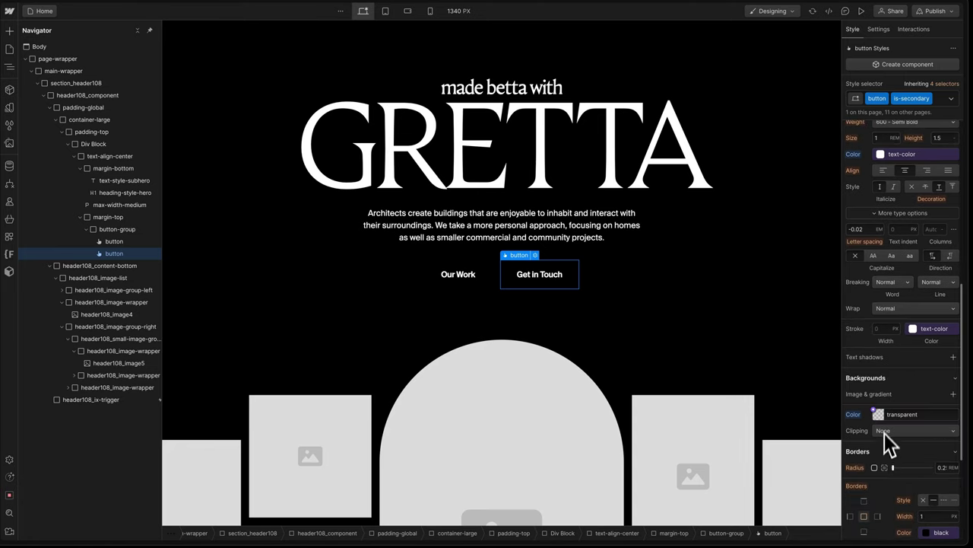
{"action": "scroll", "coordinate": [881, 421], "scroll_direction": "down", "scroll_amount": 2}
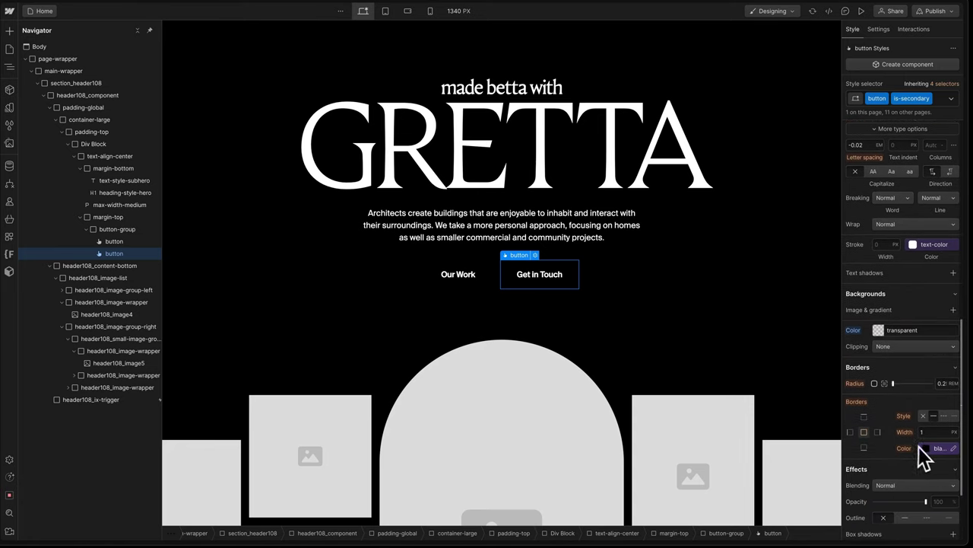
{"action": "left_click", "coordinate": [918, 448]}
{"action": "left_click", "coordinate": [881, 433]}
- Give the Our Work button a text-color fill and background-coloured text
{"action": "left_click", "coordinate": [474, 287]}
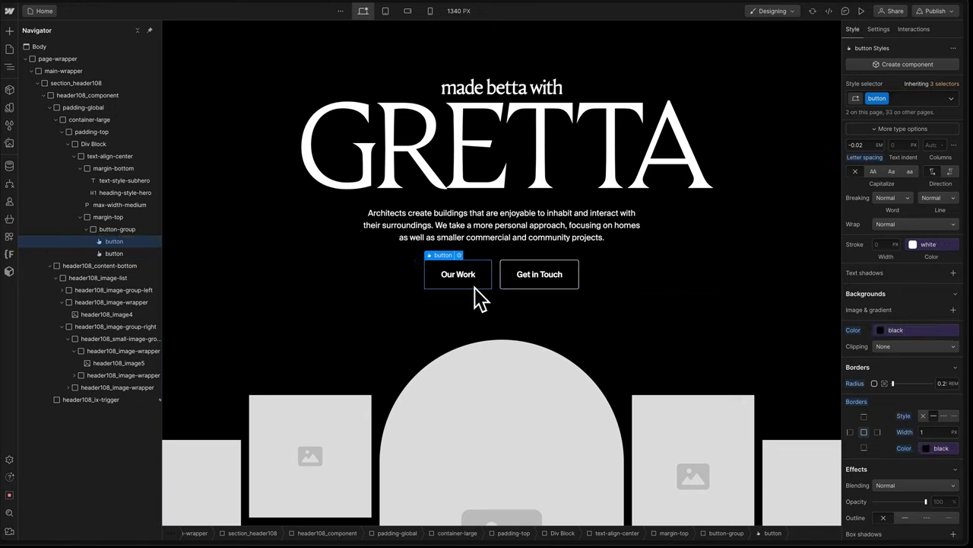
{"action": "left_click", "coordinate": [891, 332]}
{"action": "left_click", "coordinate": [876, 458]}
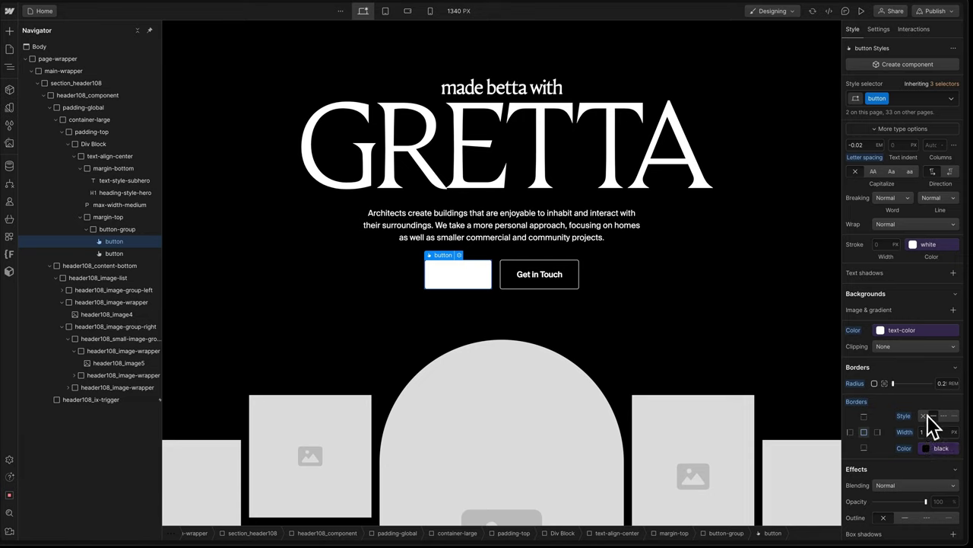
{"action": "scroll", "coordinate": [908, 407], "scroll_direction": "up", "scroll_amount": 1}
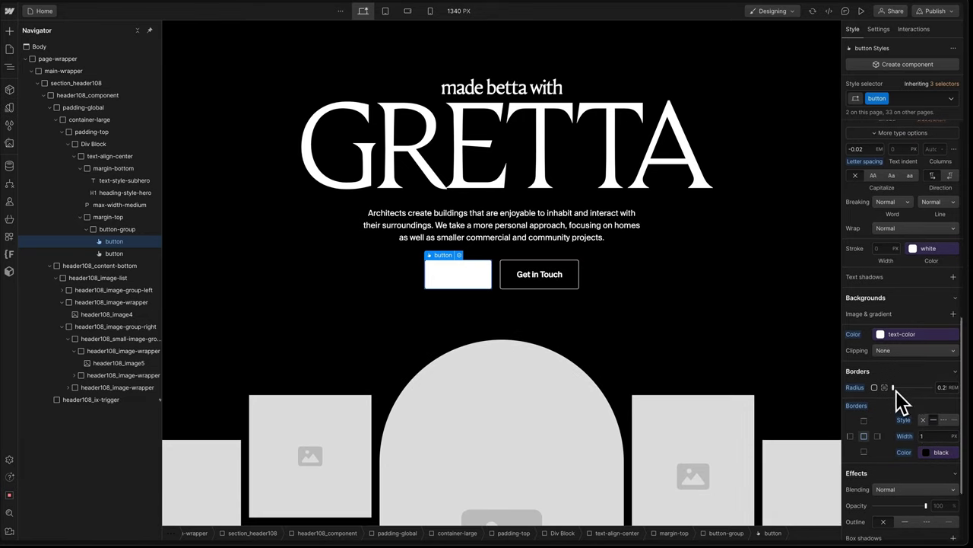
{"action": "scroll", "coordinate": [894, 388], "scroll_direction": "up", "scroll_amount": 2}
{"action": "scroll", "coordinate": [895, 381], "scroll_direction": "up", "scroll_amount": 1}
{"action": "scroll", "coordinate": [911, 301], "scroll_direction": "up", "scroll_amount": 2}
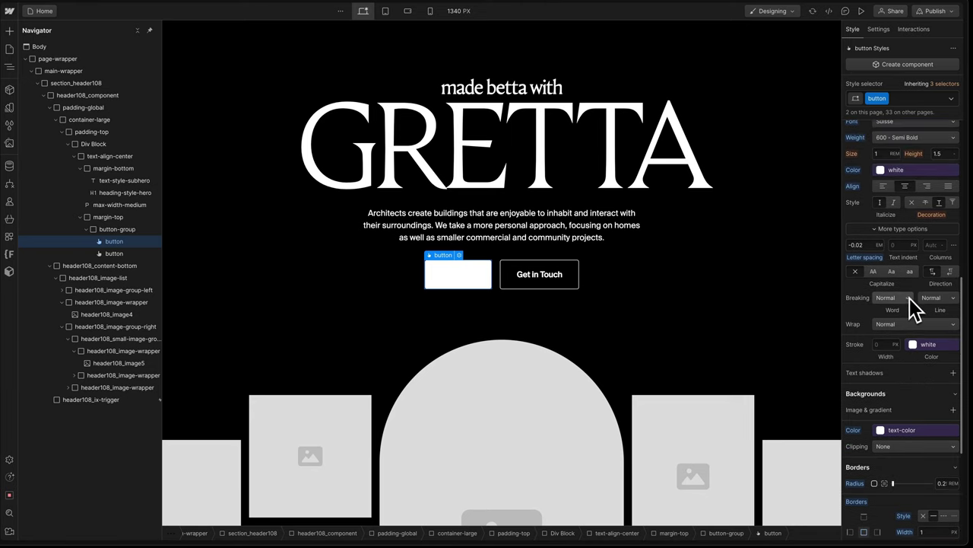
{"action": "left_click", "coordinate": [894, 170]}
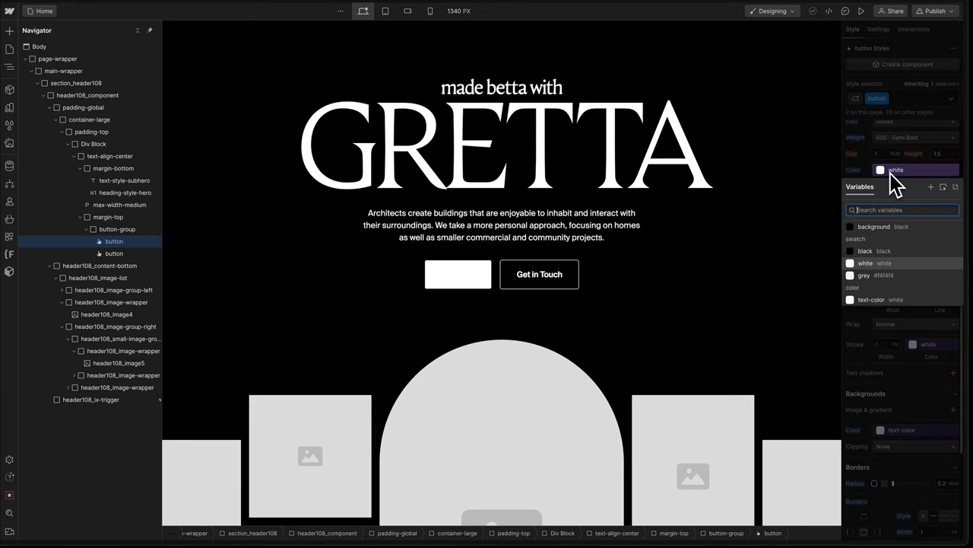
{"action": "left_click", "coordinate": [889, 232]}
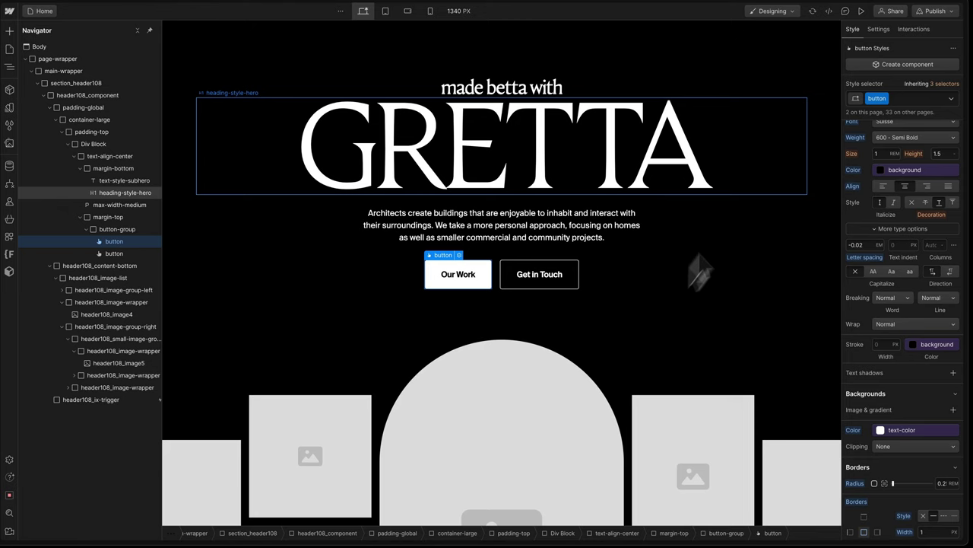
- Create a size variable letterspacing/tight with value -0.04em, then close Variables
{"action": "left_click", "coordinate": [854, 31]}
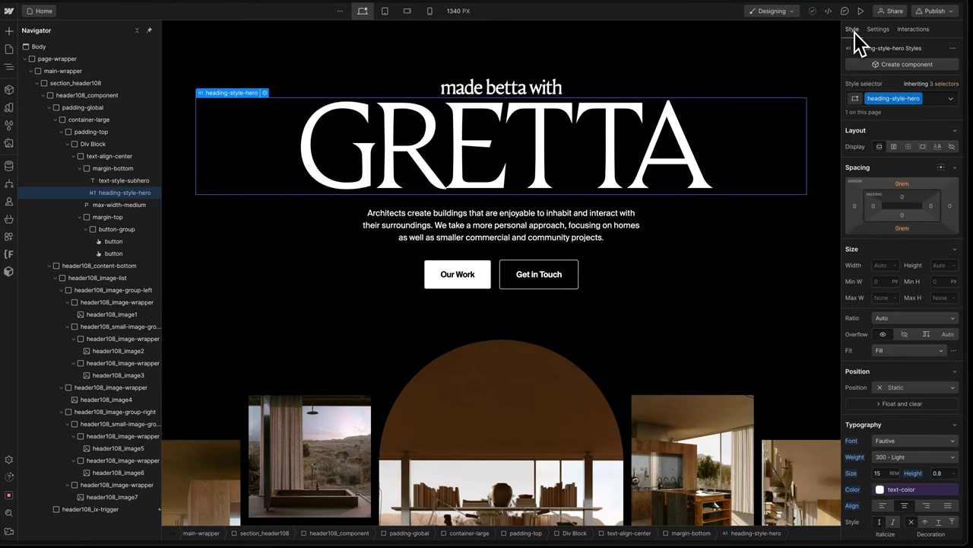
{"action": "left_click", "coordinate": [9, 107]}
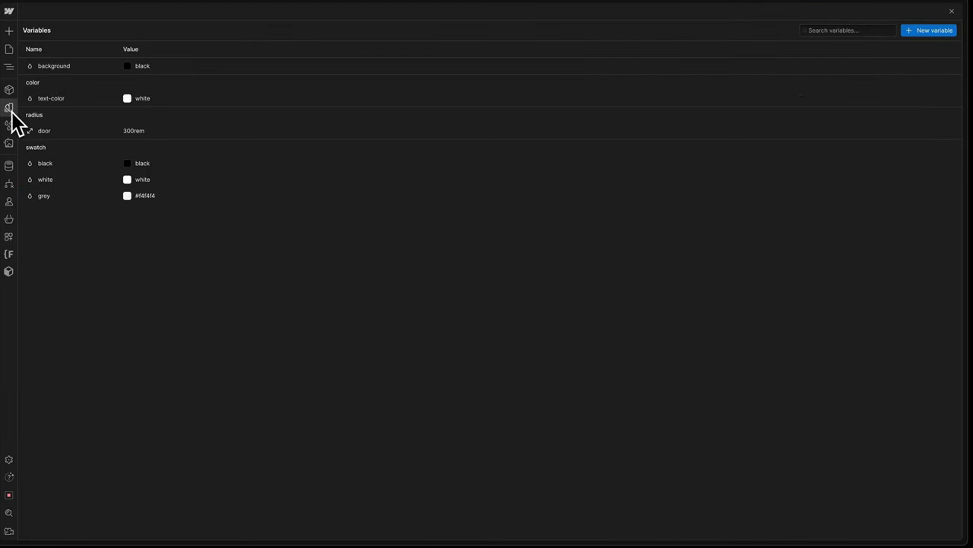
{"action": "left_click", "coordinate": [921, 31]}
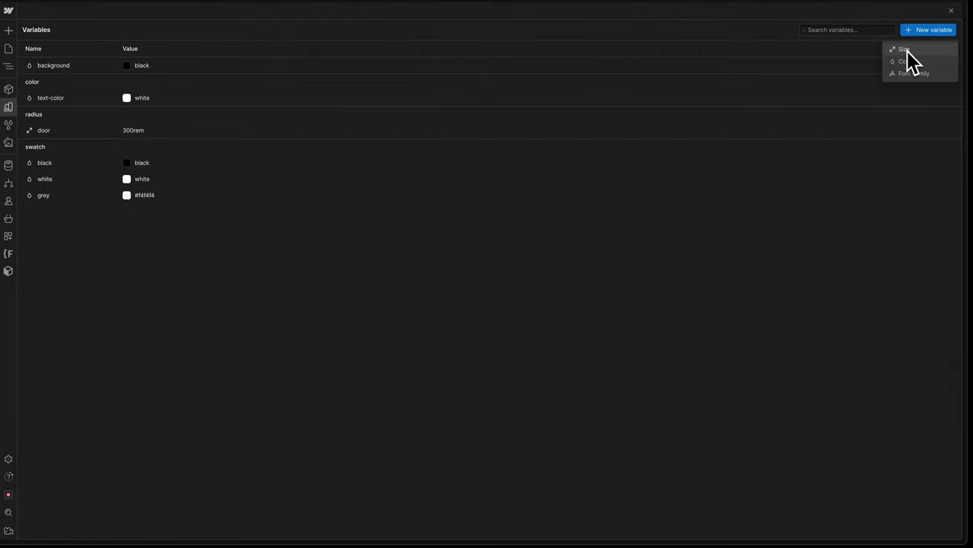
{"action": "left_click", "coordinate": [910, 60]}
{"action": "type", "text": "lett"}
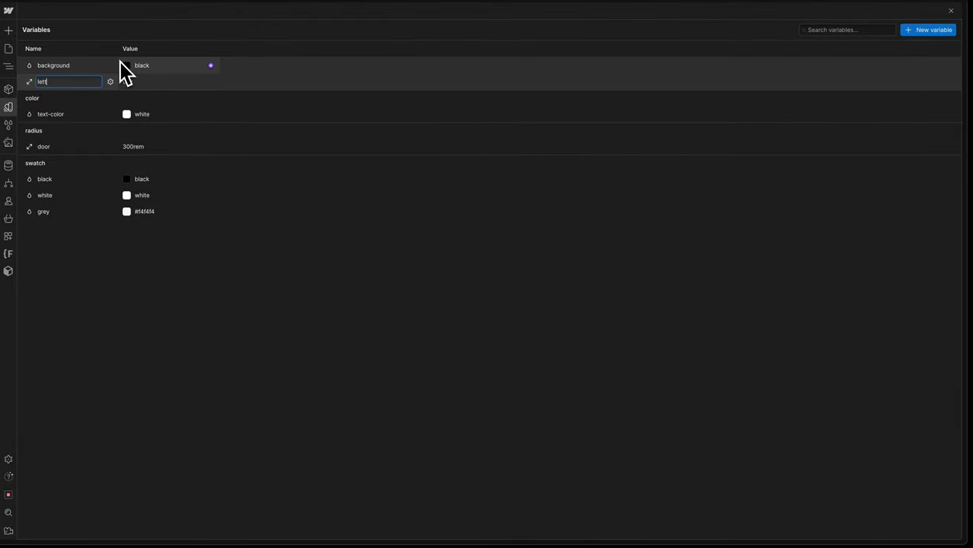
{"action": "type", "text": "er"}
{"action": "type", "text": "spacing/tight"}
{"action": "key", "text": "Return"}
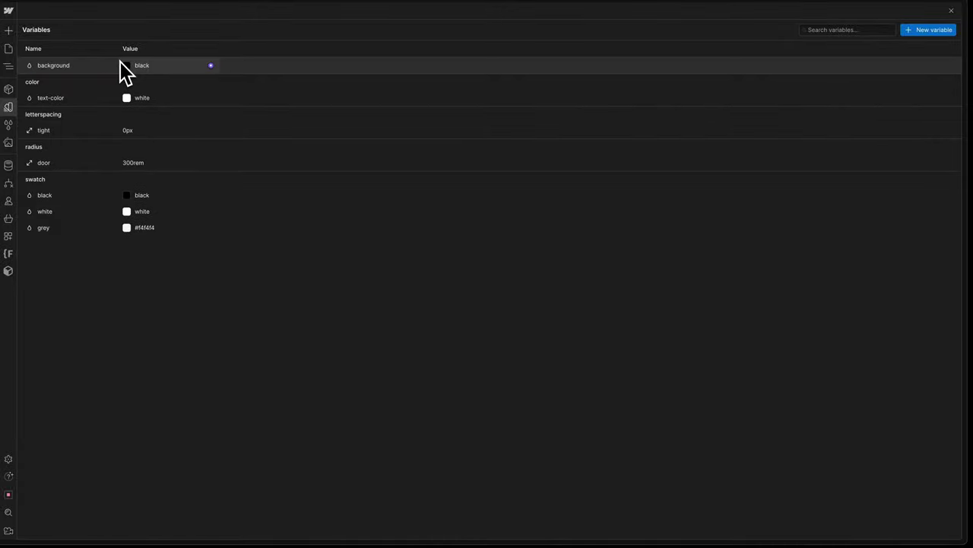
{"action": "left_click", "coordinate": [131, 130]}
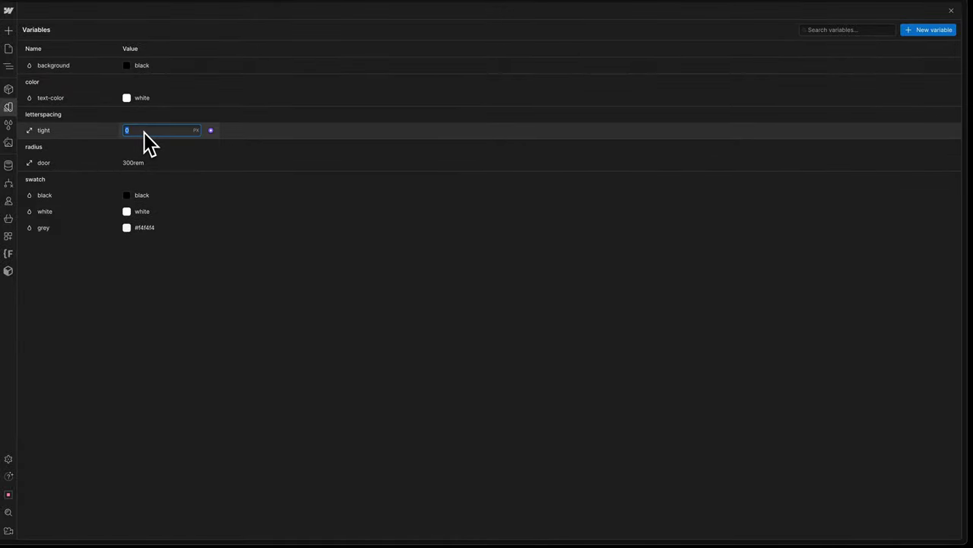
{"action": "type", "text": "-0.04e"}
{"action": "type", "text": "m"}
{"action": "key", "text": "Return"}
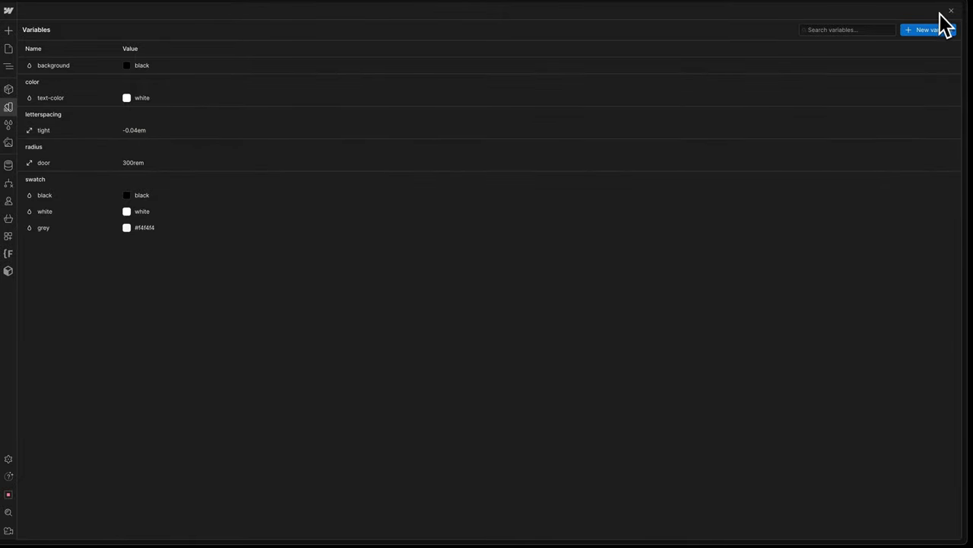
{"action": "left_click", "coordinate": [949, 11]}
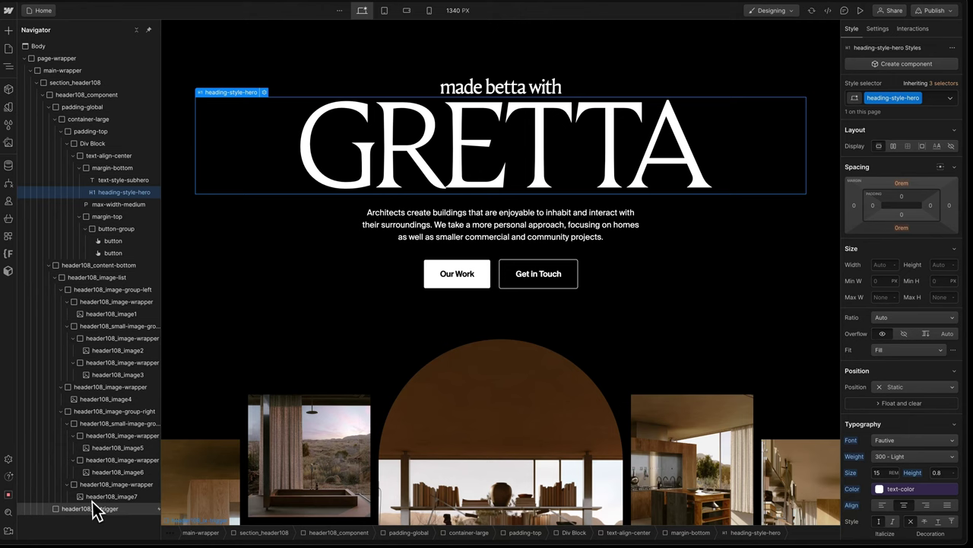
- Add a text-color variable action at 28% in the Header 108 scroll animation
{"action": "left_click", "coordinate": [99, 508]}
{"action": "left_click", "coordinate": [913, 28]}
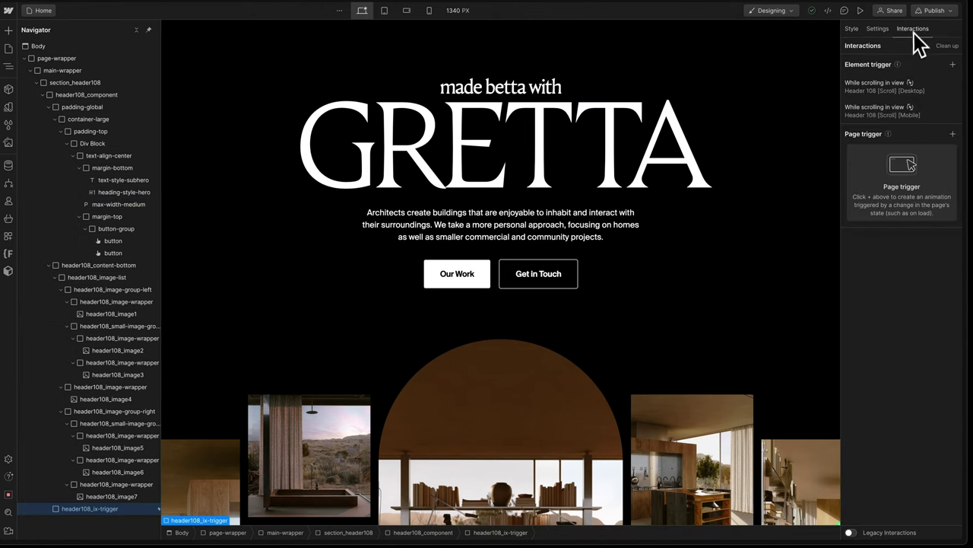
{"action": "left_click", "coordinate": [895, 106]}
{"action": "left_click", "coordinate": [891, 209]}
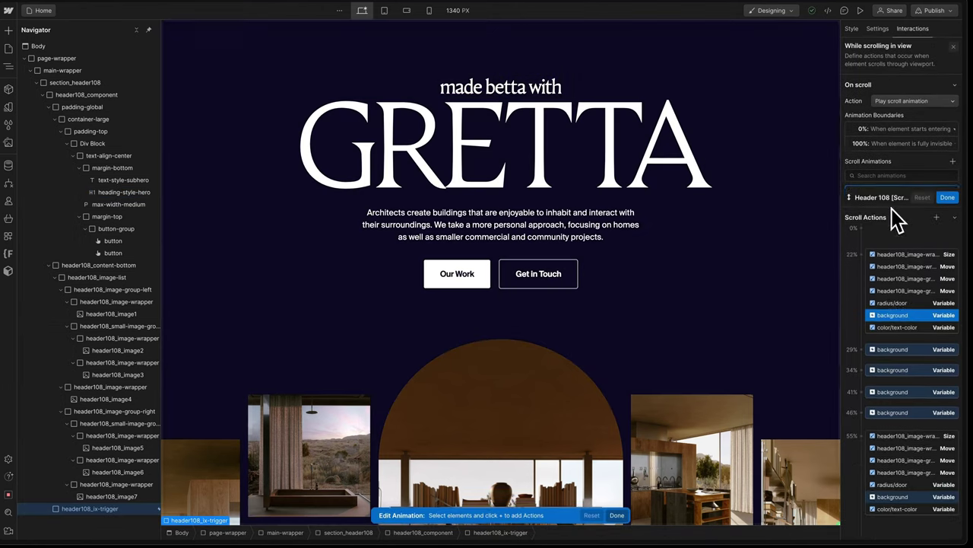
{"action": "left_click", "coordinate": [886, 176]}
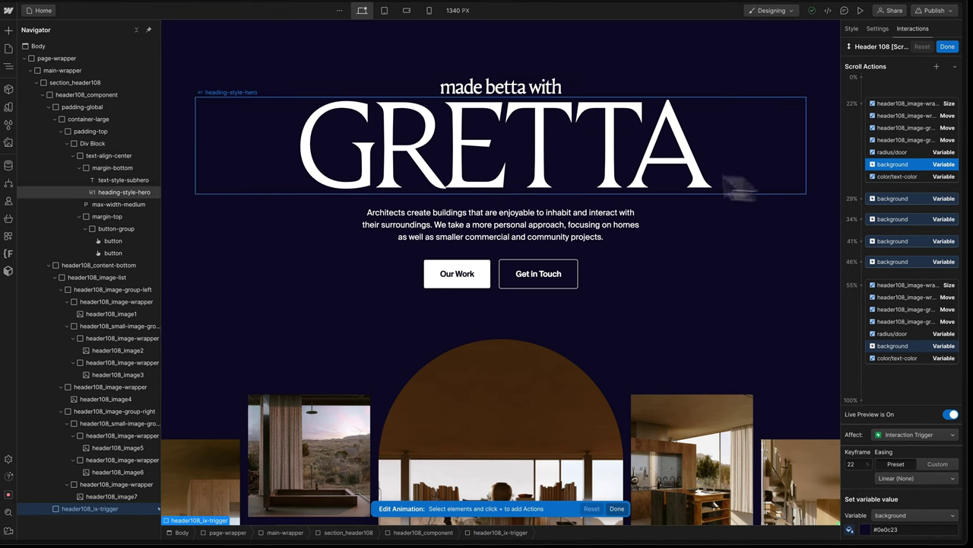
{"action": "left_click", "coordinate": [908, 184]}
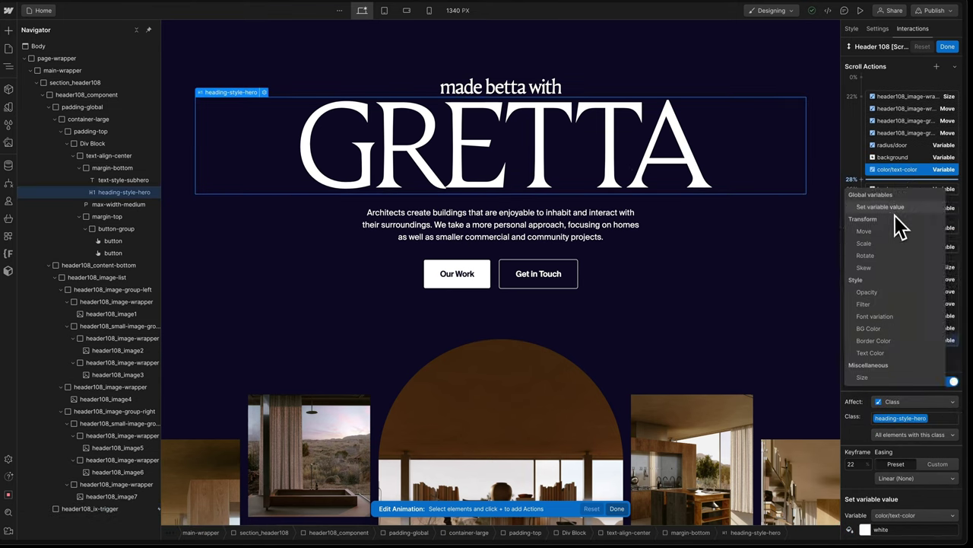
{"action": "left_click", "coordinate": [896, 209]}
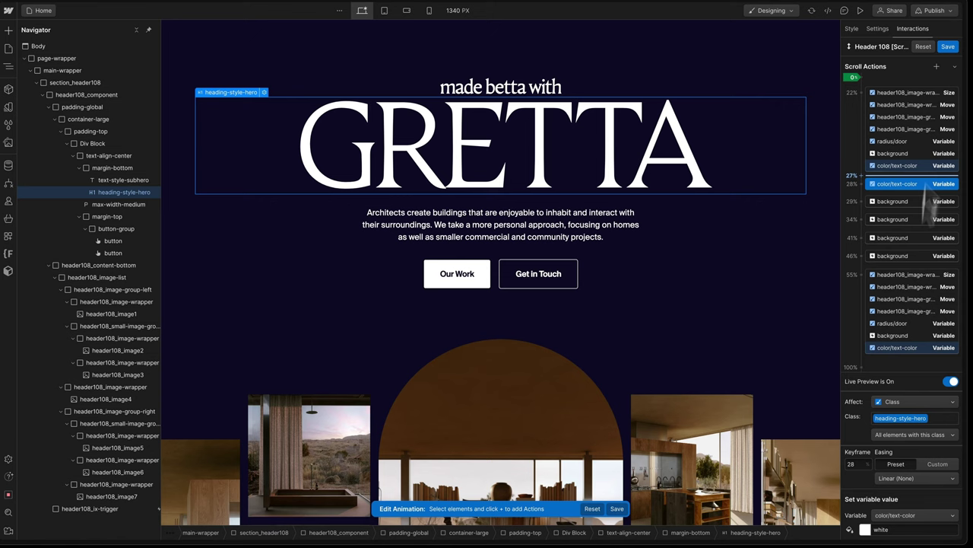
{"action": "left_click", "coordinate": [948, 46]}
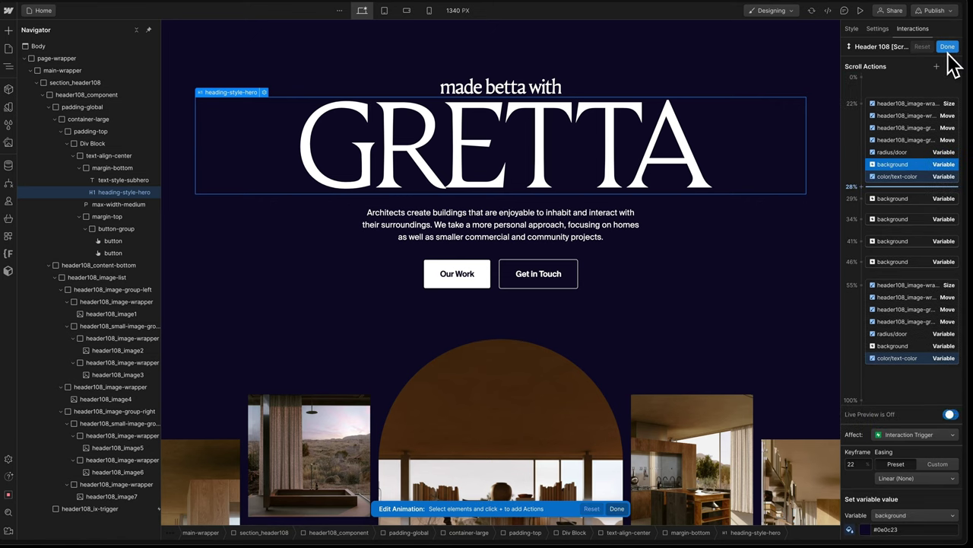
- Link the GRETTA heading's letter spacing to the 'tight' variable
{"action": "left_click", "coordinate": [853, 30]}
{"action": "scroll", "coordinate": [899, 340], "scroll_direction": "down", "scroll_amount": 5}
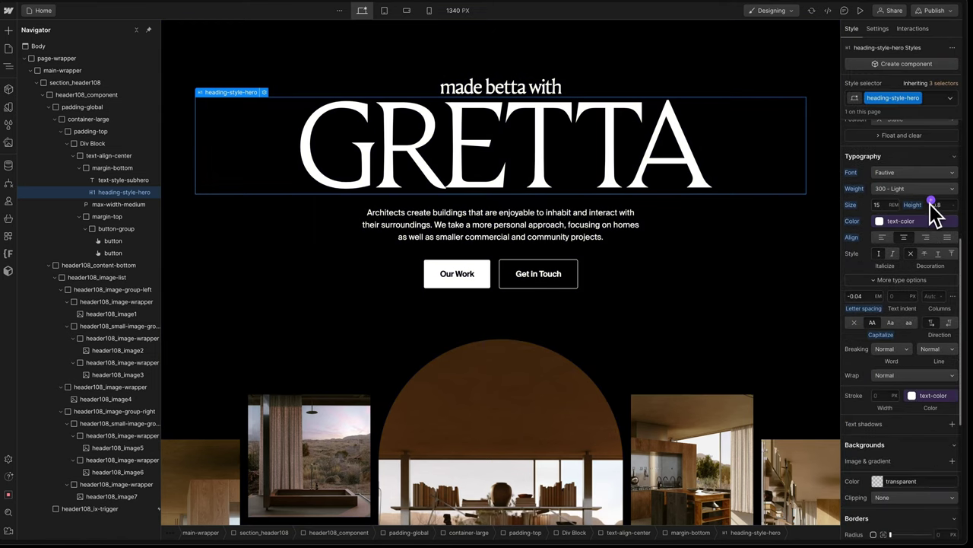
{"action": "left_click", "coordinate": [847, 292]}
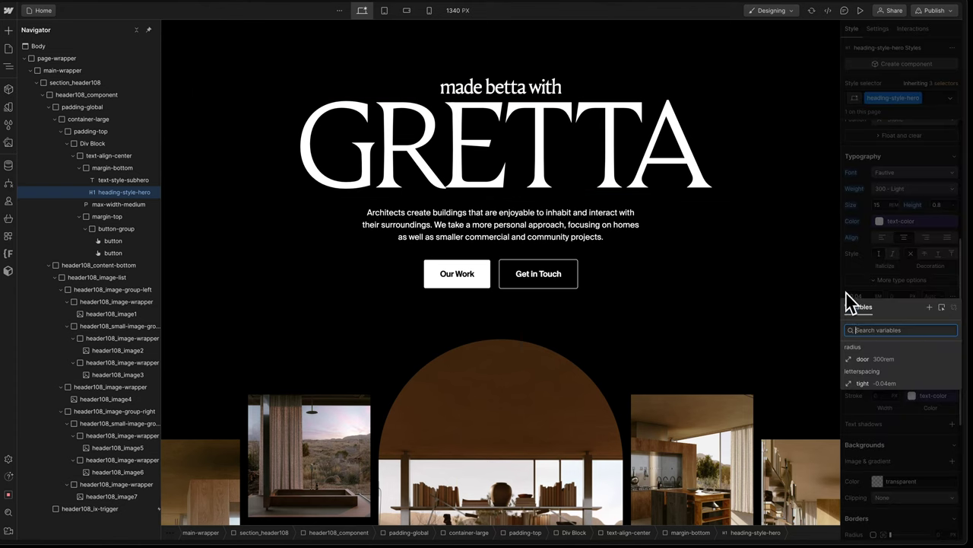
{"action": "left_click", "coordinate": [886, 399]}
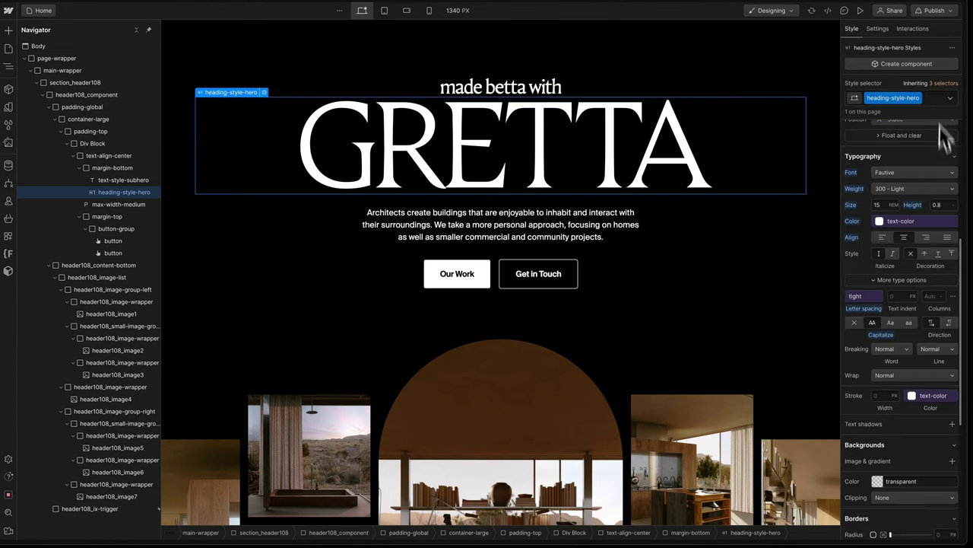
{"action": "left_click", "coordinate": [910, 29]}
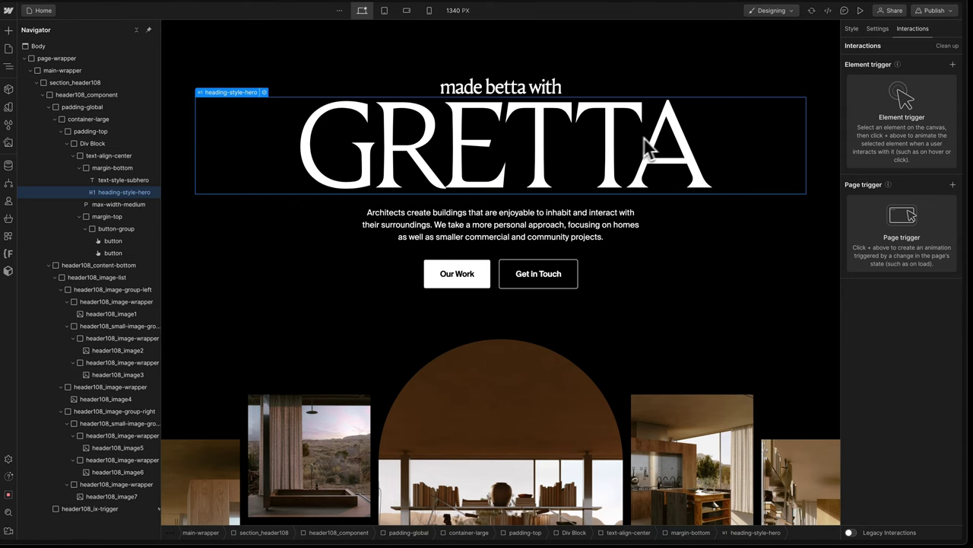
{"action": "left_click", "coordinate": [852, 30]}
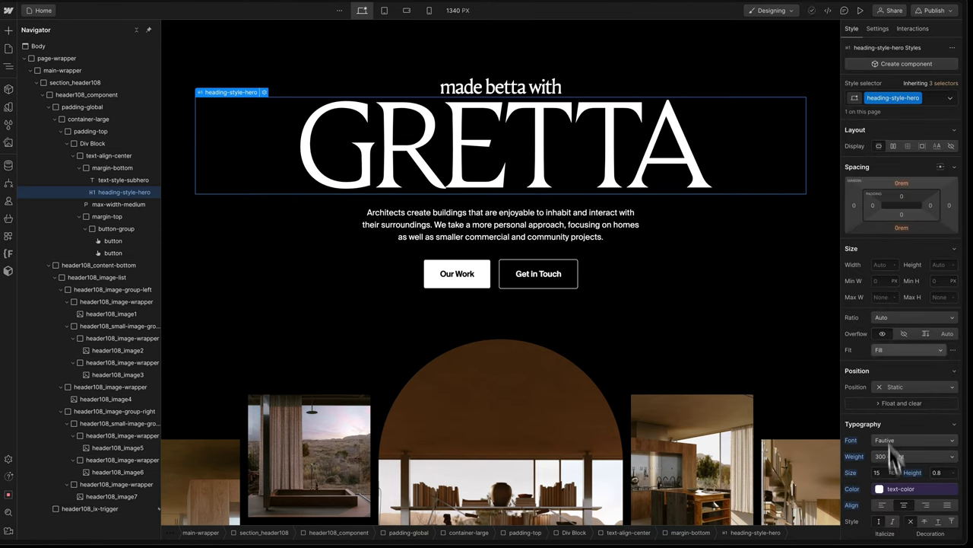
{"action": "left_click", "coordinate": [916, 29]}
- Add a Set variable action for letterspacing/tight to the Header 108 scroll animation
{"action": "left_click", "coordinate": [107, 508]}
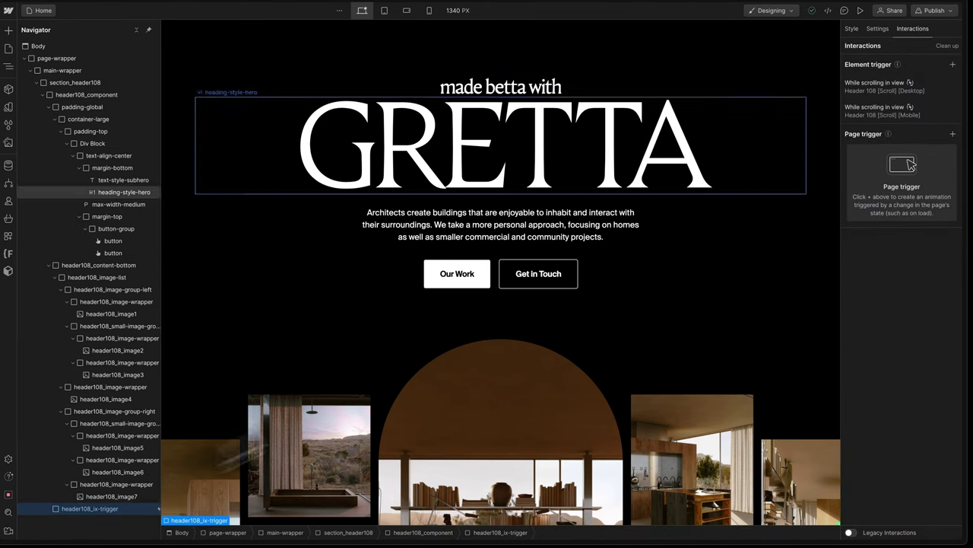
{"action": "left_click", "coordinate": [900, 89]}
{"action": "left_click", "coordinate": [905, 219]}
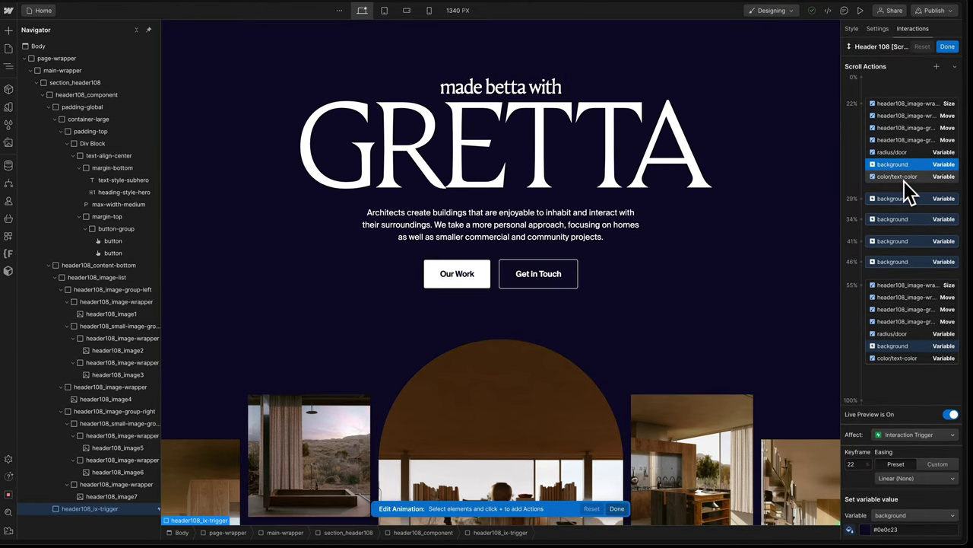
{"action": "left_click", "coordinate": [900, 187]}
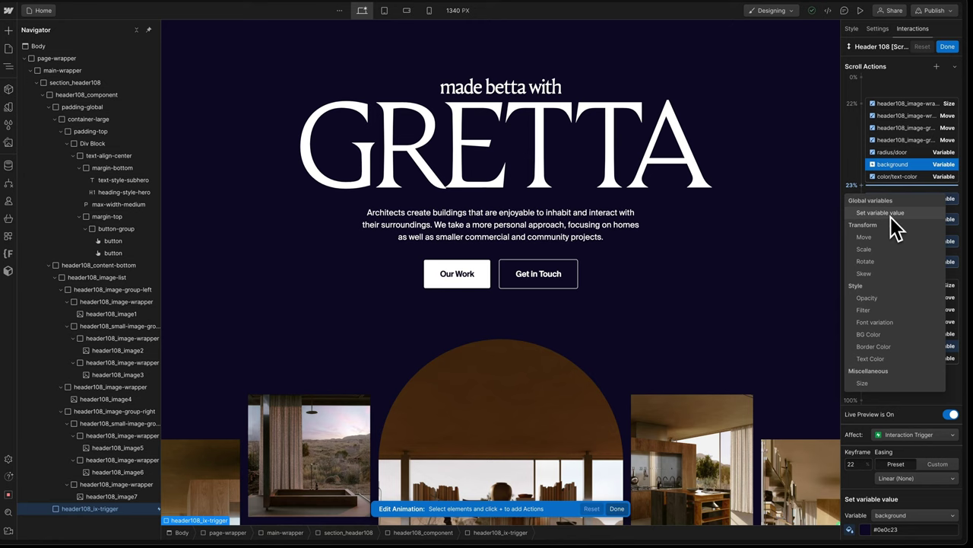
{"action": "left_click", "coordinate": [890, 217]}
{"action": "left_click_drag", "start_coordinate": [901, 186], "coordinate": [900, 180]}
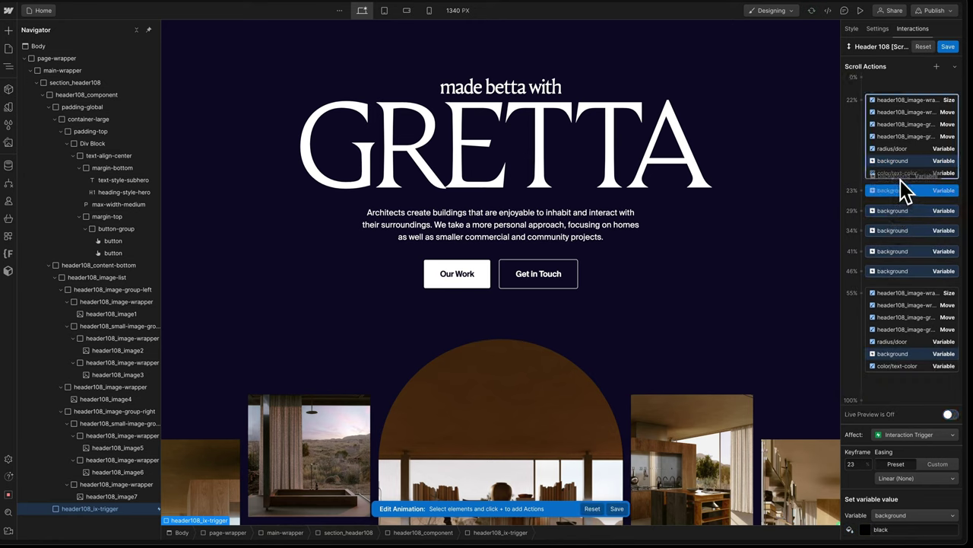
{"action": "left_click", "coordinate": [909, 515]}
{"action": "left_click", "coordinate": [901, 530]}
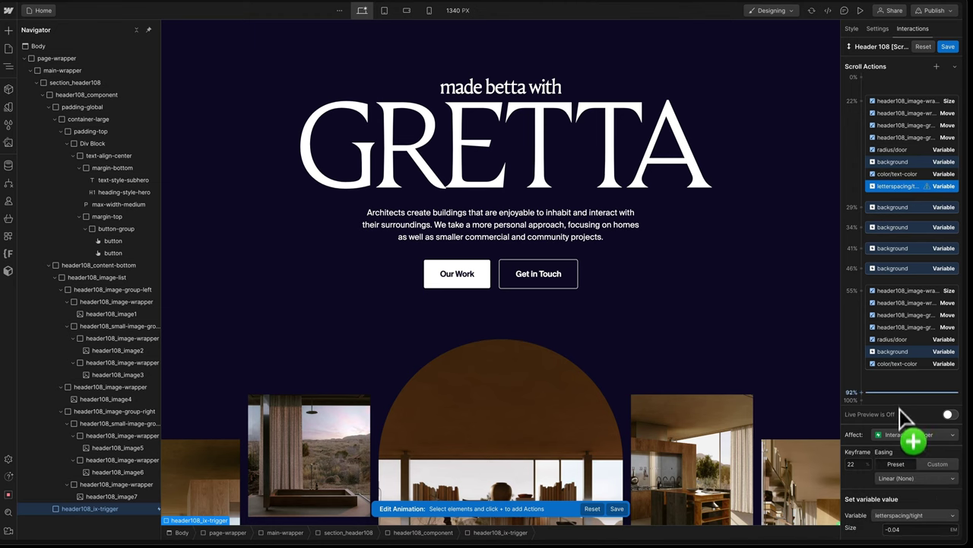
- Arrange actions into the 0% and 22% keyframes, setting tight spacing to 0.2 em at 22%
{"action": "left_click", "coordinate": [894, 381]}
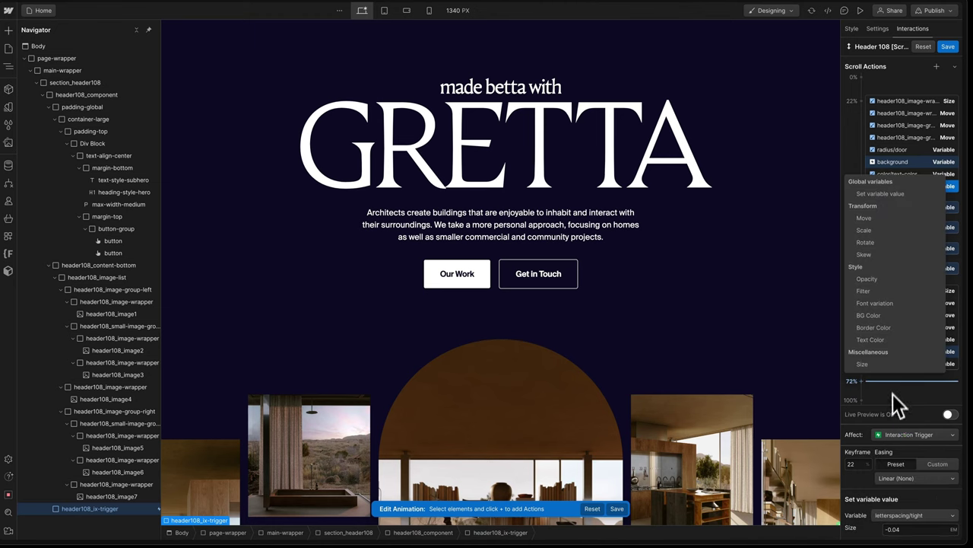
{"action": "left_click", "coordinate": [876, 194]}
{"action": "left_click_drag", "start_coordinate": [911, 375], "coordinate": [915, 362]}
{"action": "left_click_drag", "start_coordinate": [896, 203], "coordinate": [905, 200]}
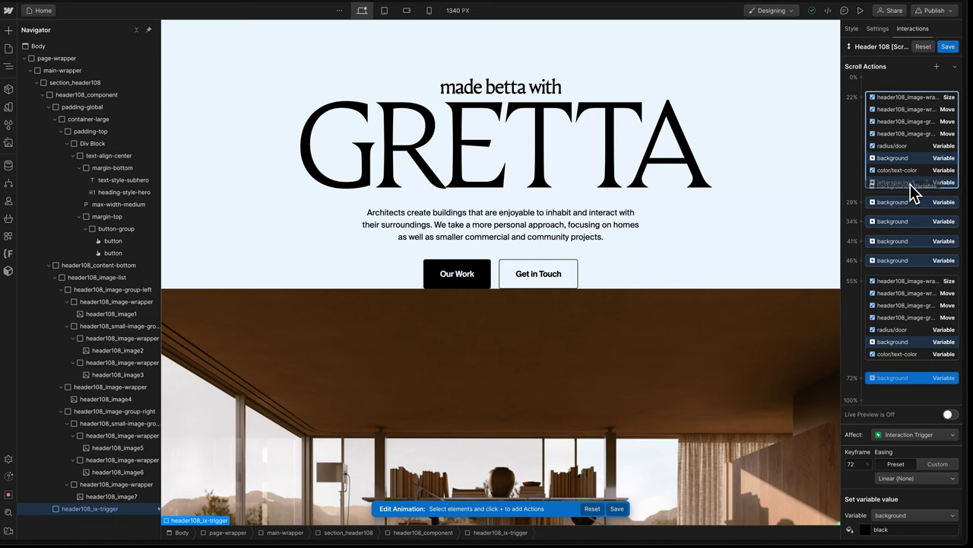
{"action": "left_click_drag", "start_coordinate": [905, 200], "coordinate": [916, 84]}
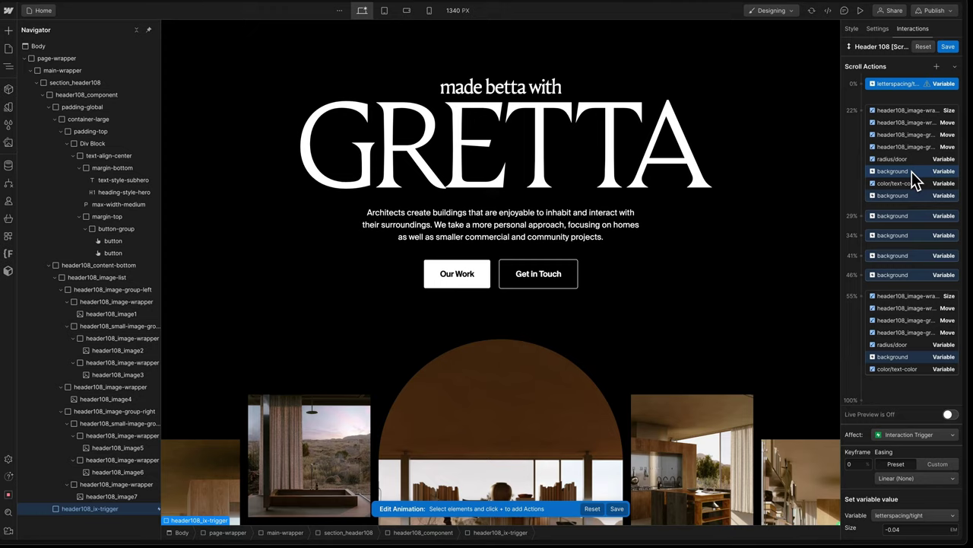
{"action": "left_click", "coordinate": [911, 171]}
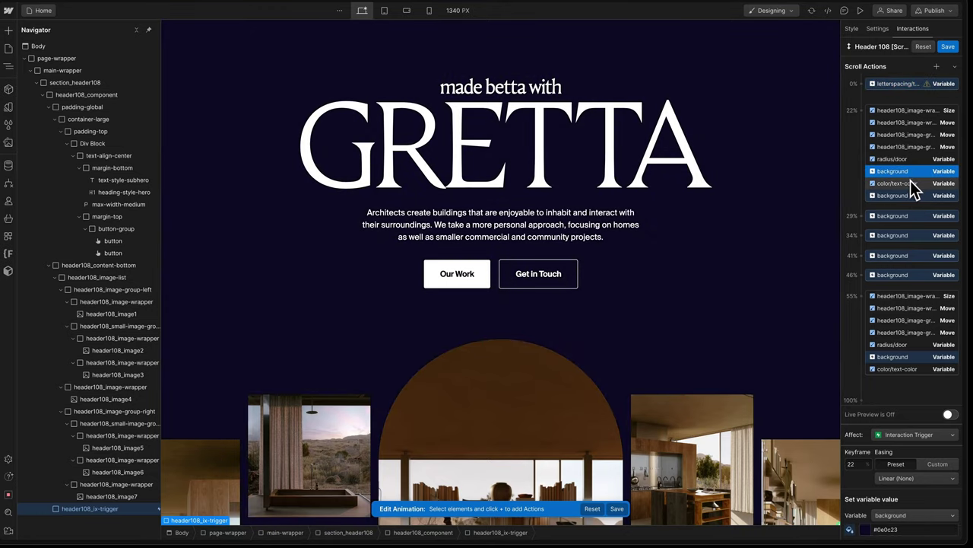
{"action": "left_click_drag", "start_coordinate": [916, 184], "coordinate": [913, 82]}
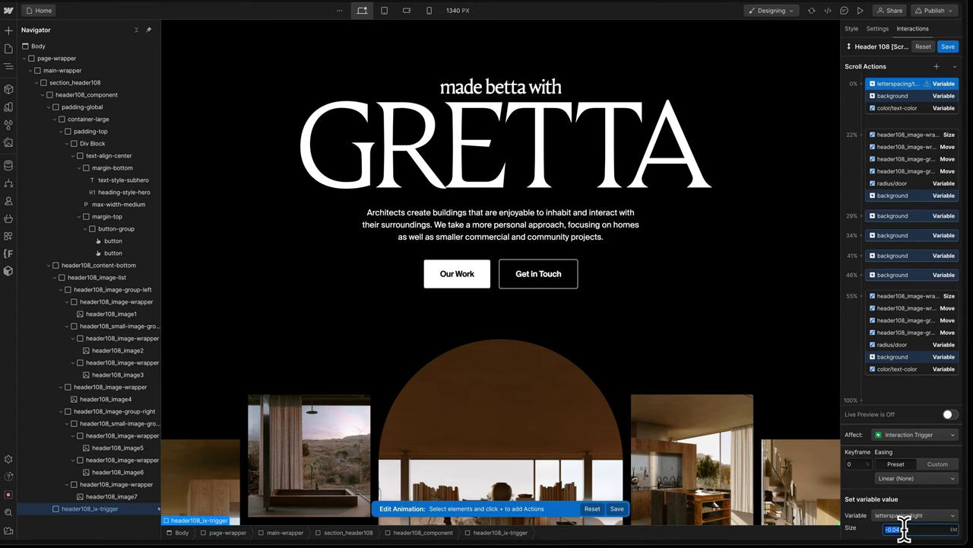
{"action": "left_click_drag", "start_coordinate": [902, 84], "coordinate": [901, 206]}
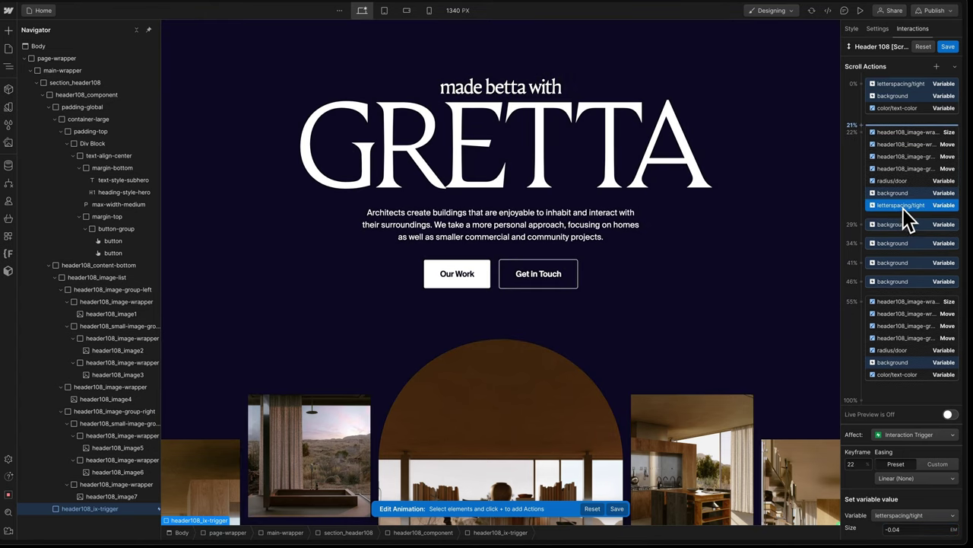
{"action": "type", "text": "0."}
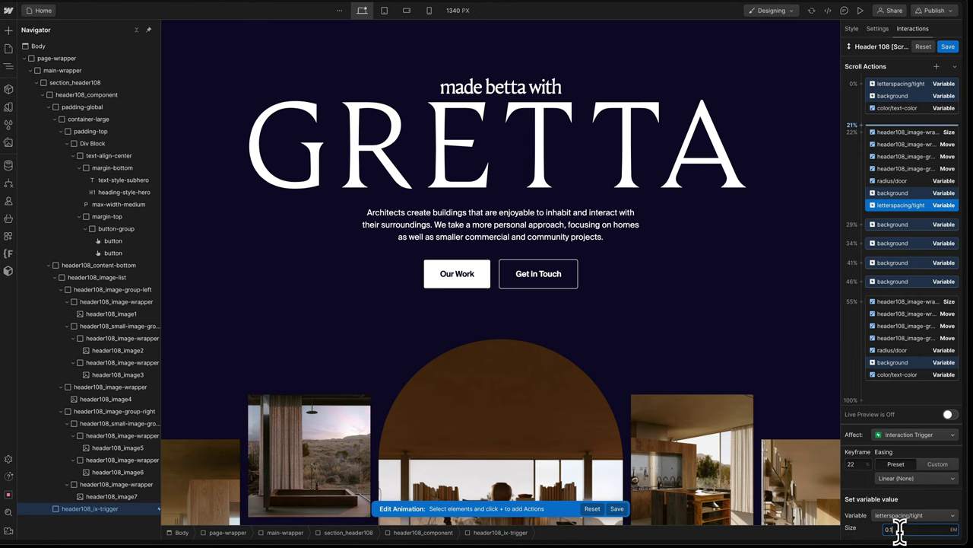
{"action": "type", "text": "2"}
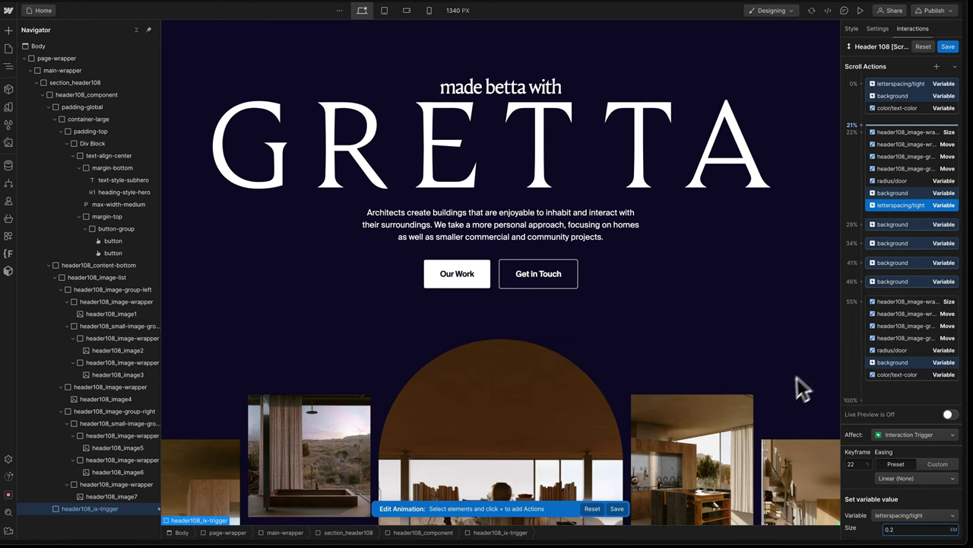
{"action": "left_click", "coordinate": [949, 414]}
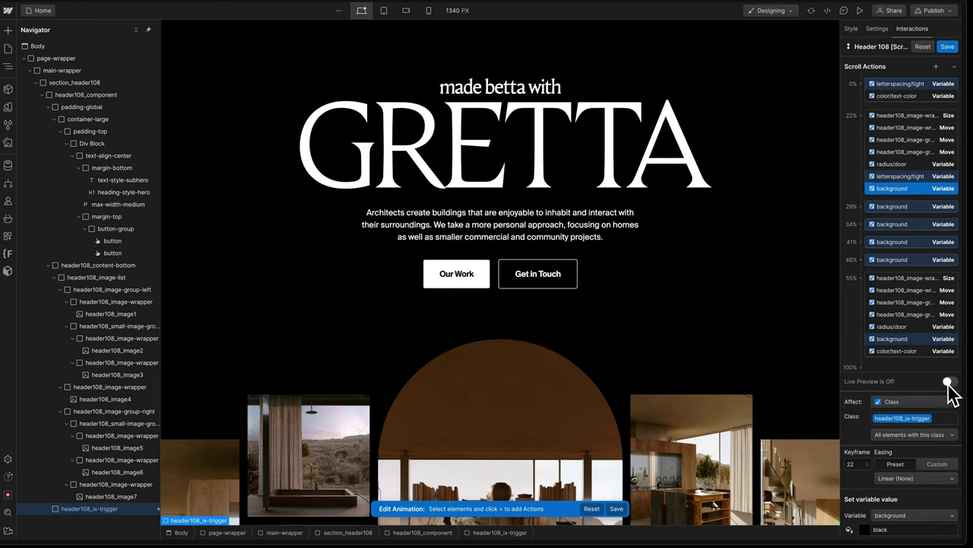
- Scroll the canvas to test the hero animation, then close the animation editor
{"action": "scroll", "coordinate": [618, 312], "scroll_direction": "down", "scroll_amount": 2}
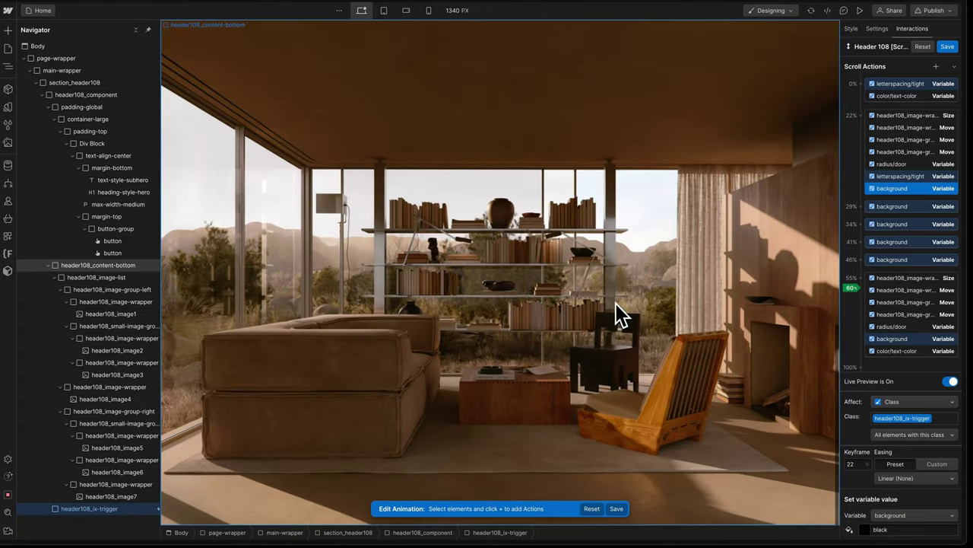
{"action": "scroll", "coordinate": [617, 311], "scroll_direction": "up", "scroll_amount": 2}
{"action": "scroll", "coordinate": [618, 311], "scroll_direction": "up", "scroll_amount": 2}
{"action": "scroll", "coordinate": [618, 312], "scroll_direction": "up", "scroll_amount": 3}
{"action": "scroll", "coordinate": [618, 311], "scroll_direction": "up", "scroll_amount": 3}
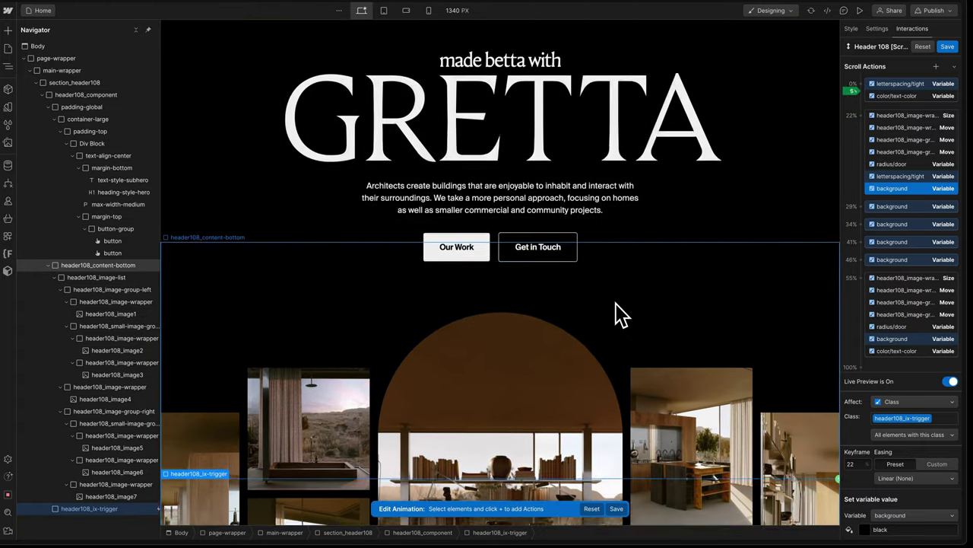
{"action": "scroll", "coordinate": [620, 314], "scroll_direction": "down", "scroll_amount": 1}
{"action": "scroll", "coordinate": [619, 315], "scroll_direction": "down", "scroll_amount": 3}
{"action": "scroll", "coordinate": [623, 312], "scroll_direction": "down", "scroll_amount": 2}
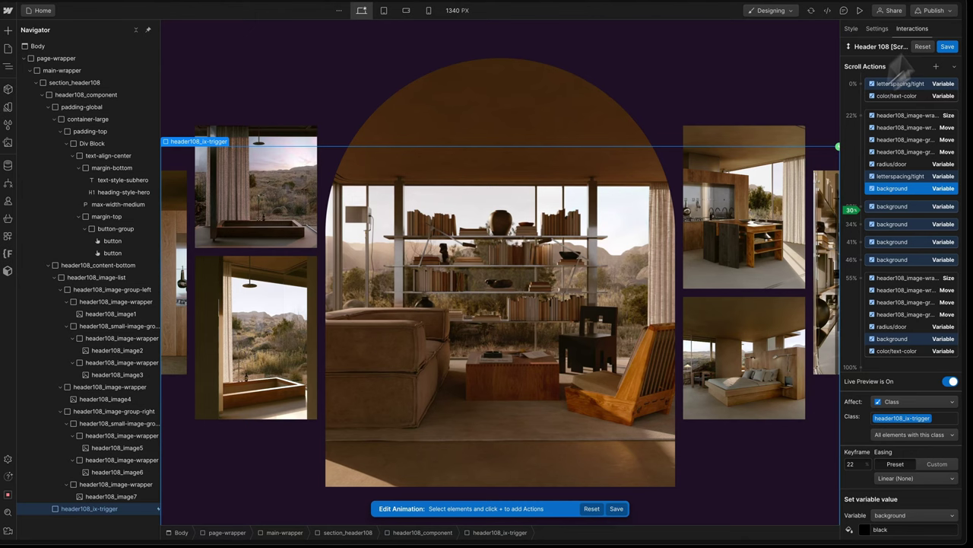
{"action": "left_click", "coordinate": [948, 46]}
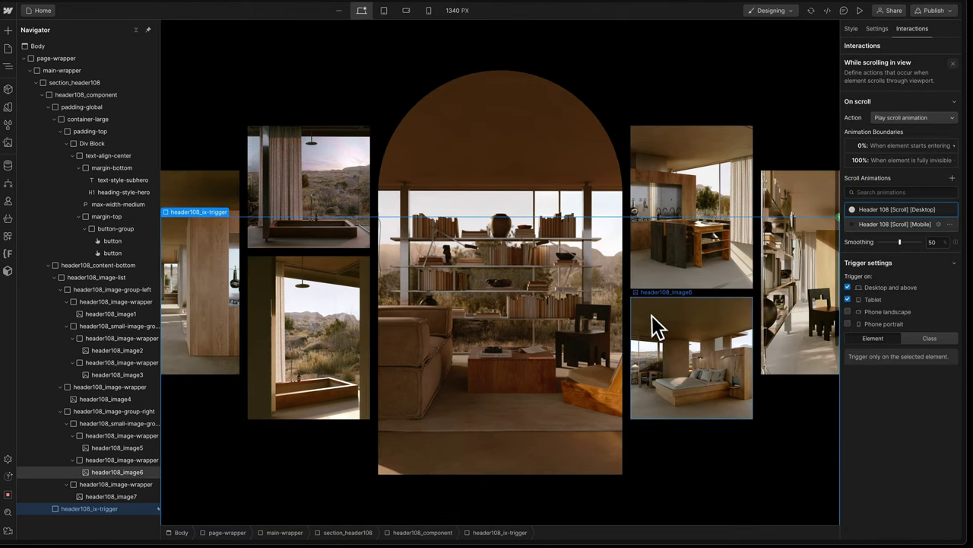
{"action": "scroll", "coordinate": [661, 310], "scroll_direction": "up", "scroll_amount": 1}
{"action": "scroll", "coordinate": [668, 306], "scroll_direction": "up", "scroll_amount": 3}
- Publish to the betta-gretta.webflow.io staging domain and view the live site full screen
{"action": "left_click", "coordinate": [924, 10]}
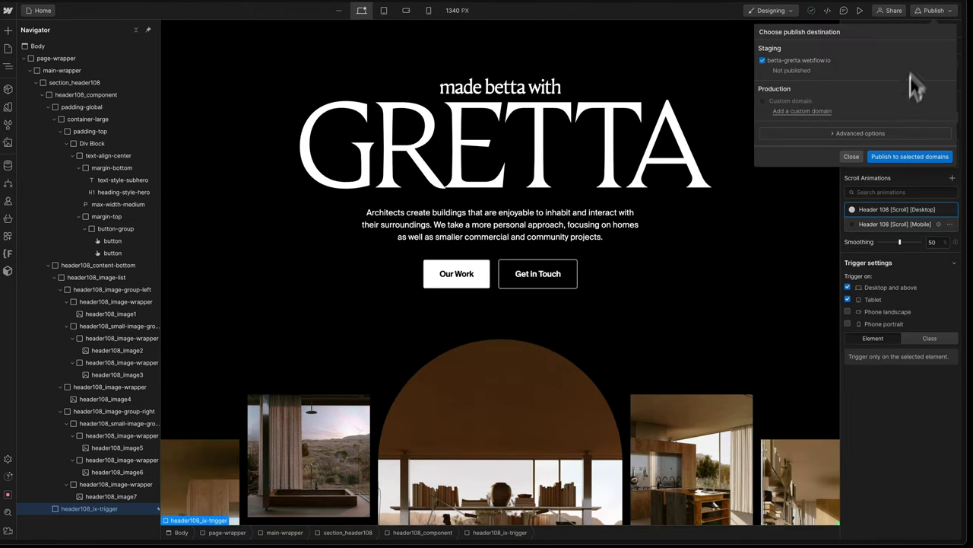
{"action": "left_click", "coordinate": [901, 156]}
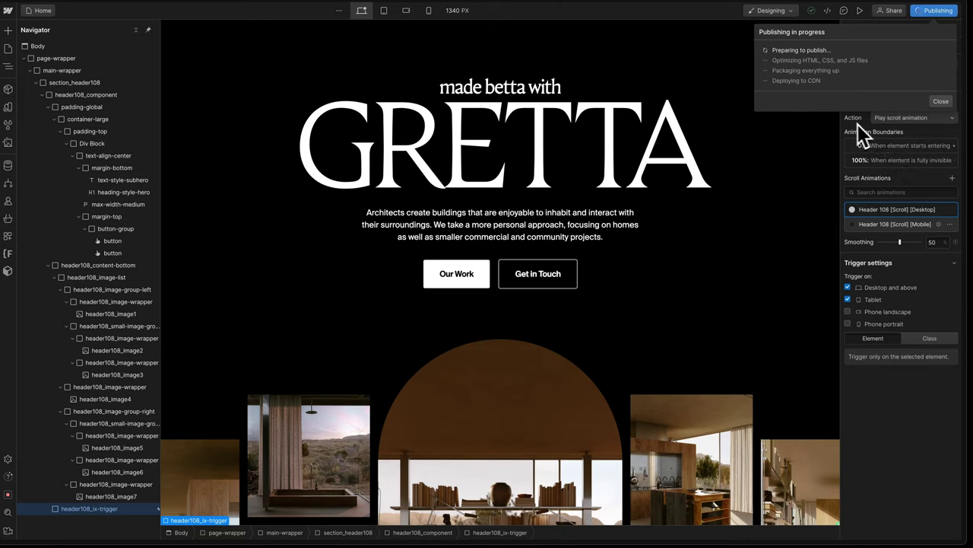
{"action": "left_click", "coordinate": [850, 72]}
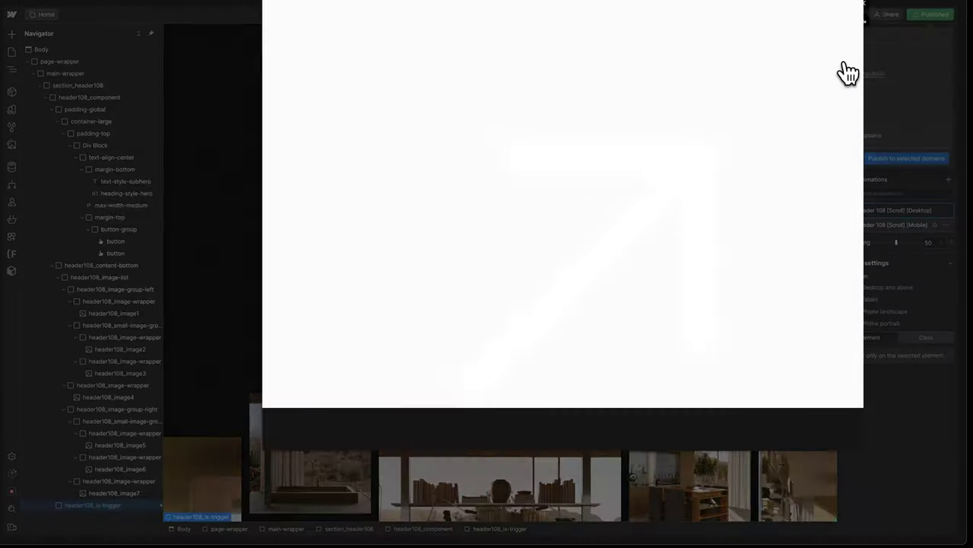
{"action": "left_click", "coordinate": [882, 38]}
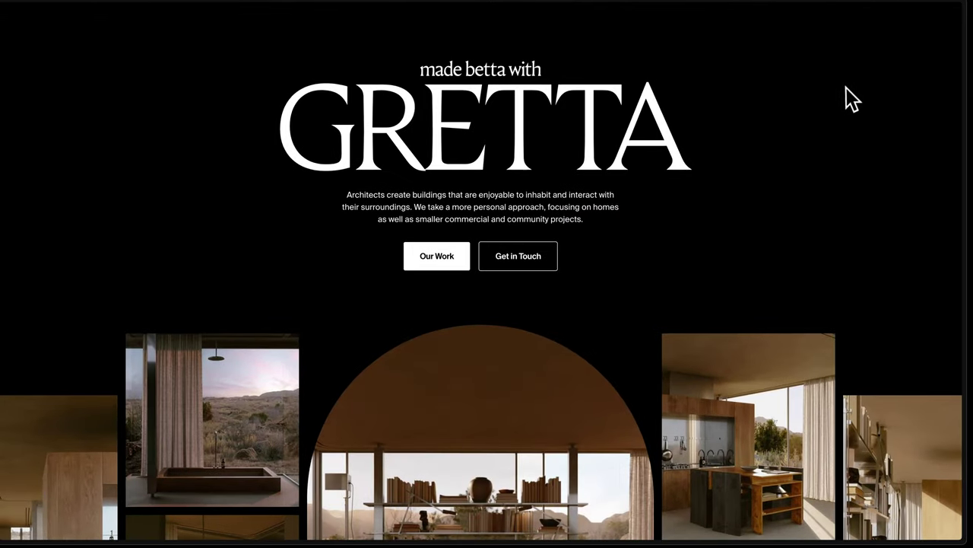
{"action": "scroll", "coordinate": [844, 92], "scroll_direction": "down", "scroll_amount": 1}
{"action": "scroll", "coordinate": [844, 93], "scroll_direction": "down", "scroll_amount": 2}
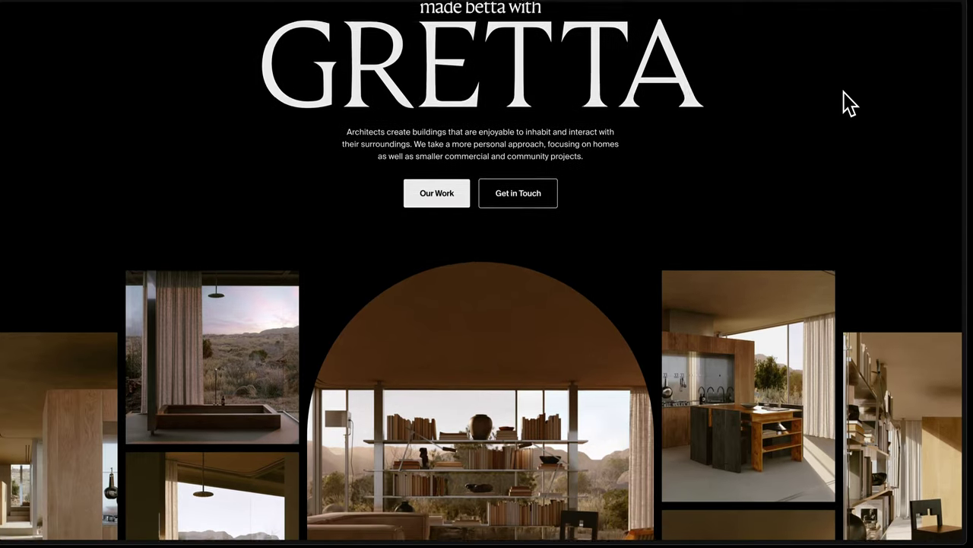